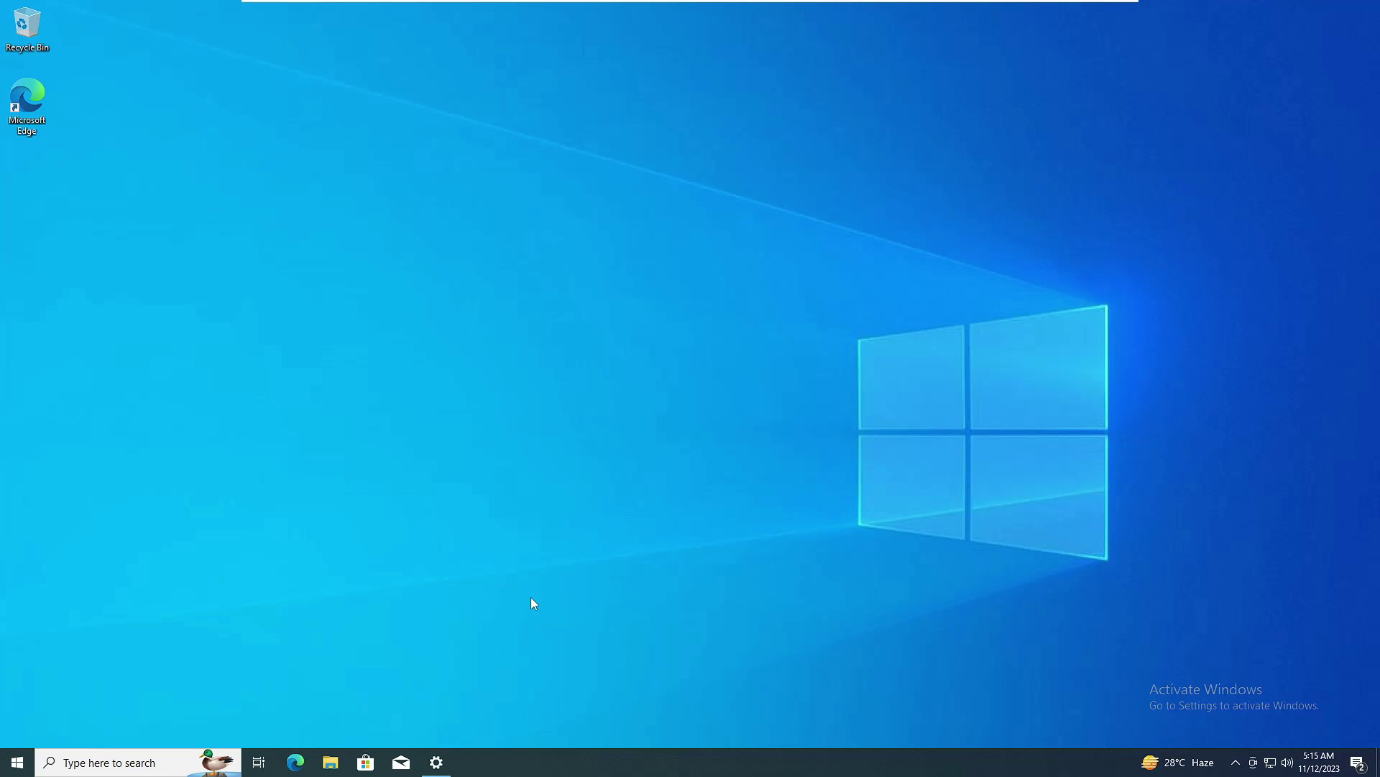
Disable Microsoft OneDrive on Task Manager's Startup tab.
right_click(18, 762)
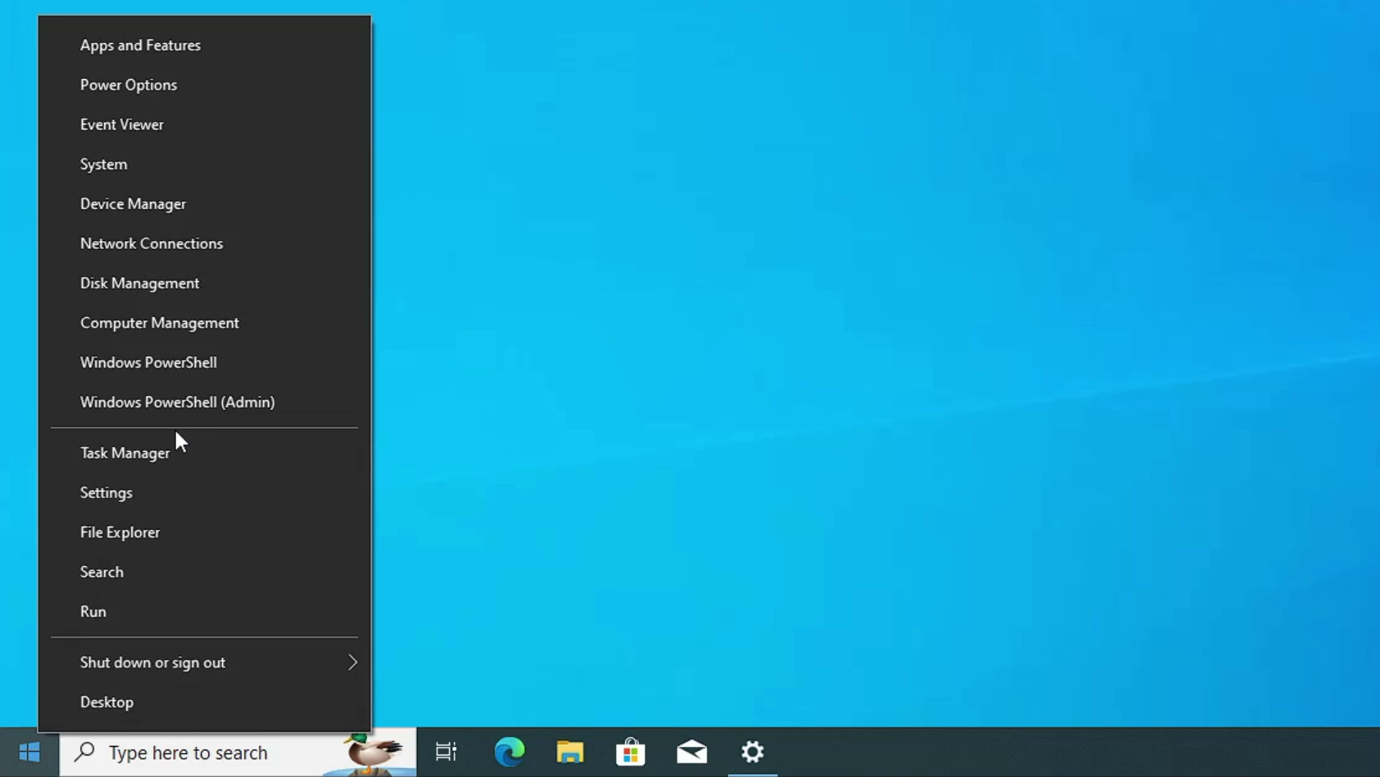
click(176, 446)
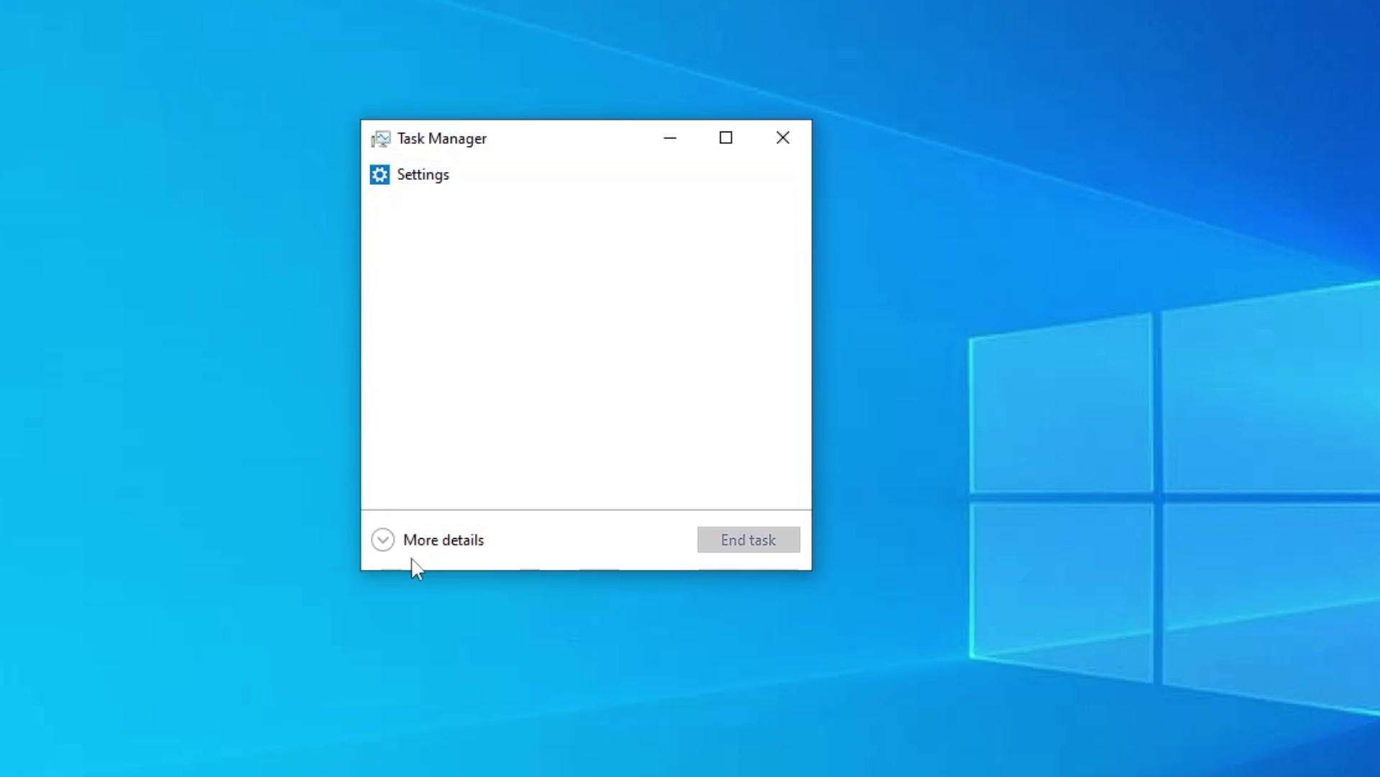
click(223, 29)
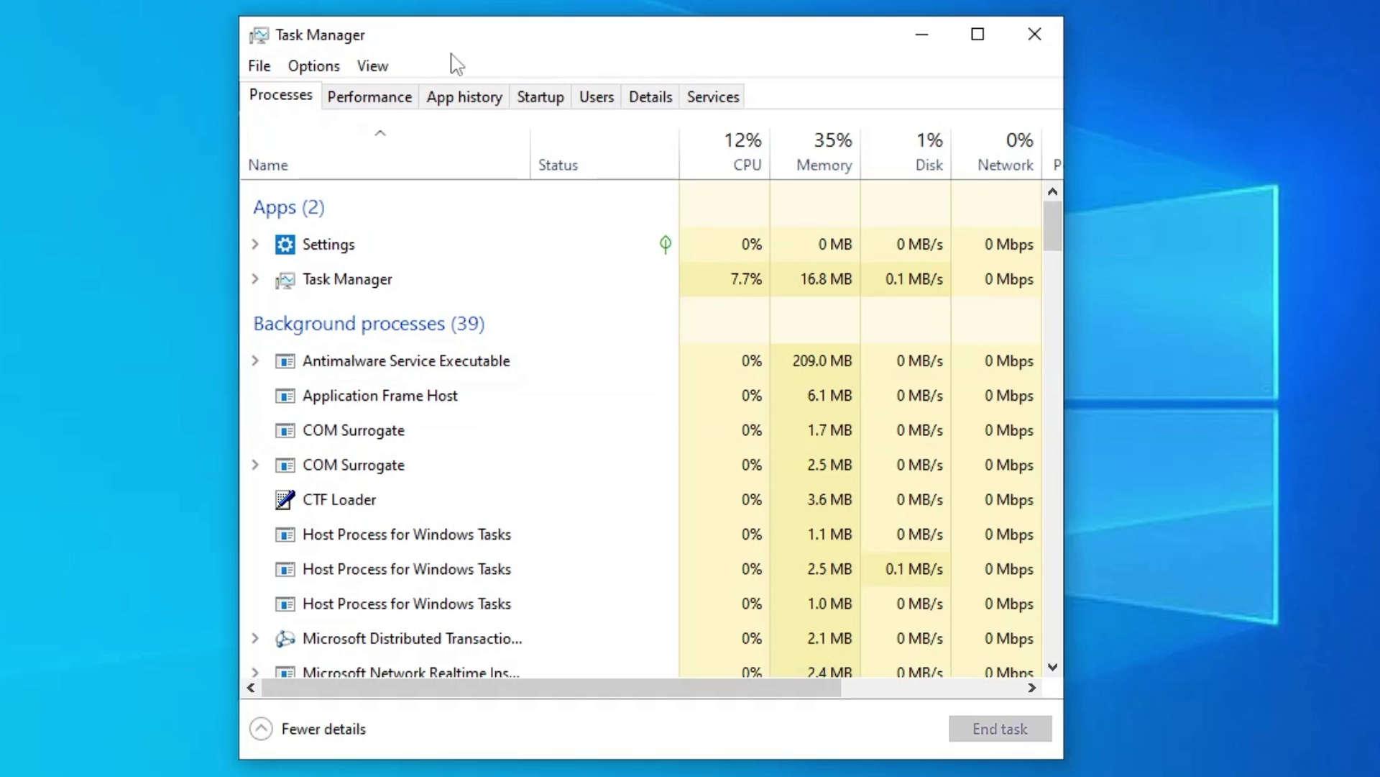
click(551, 102)
click(402, 232)
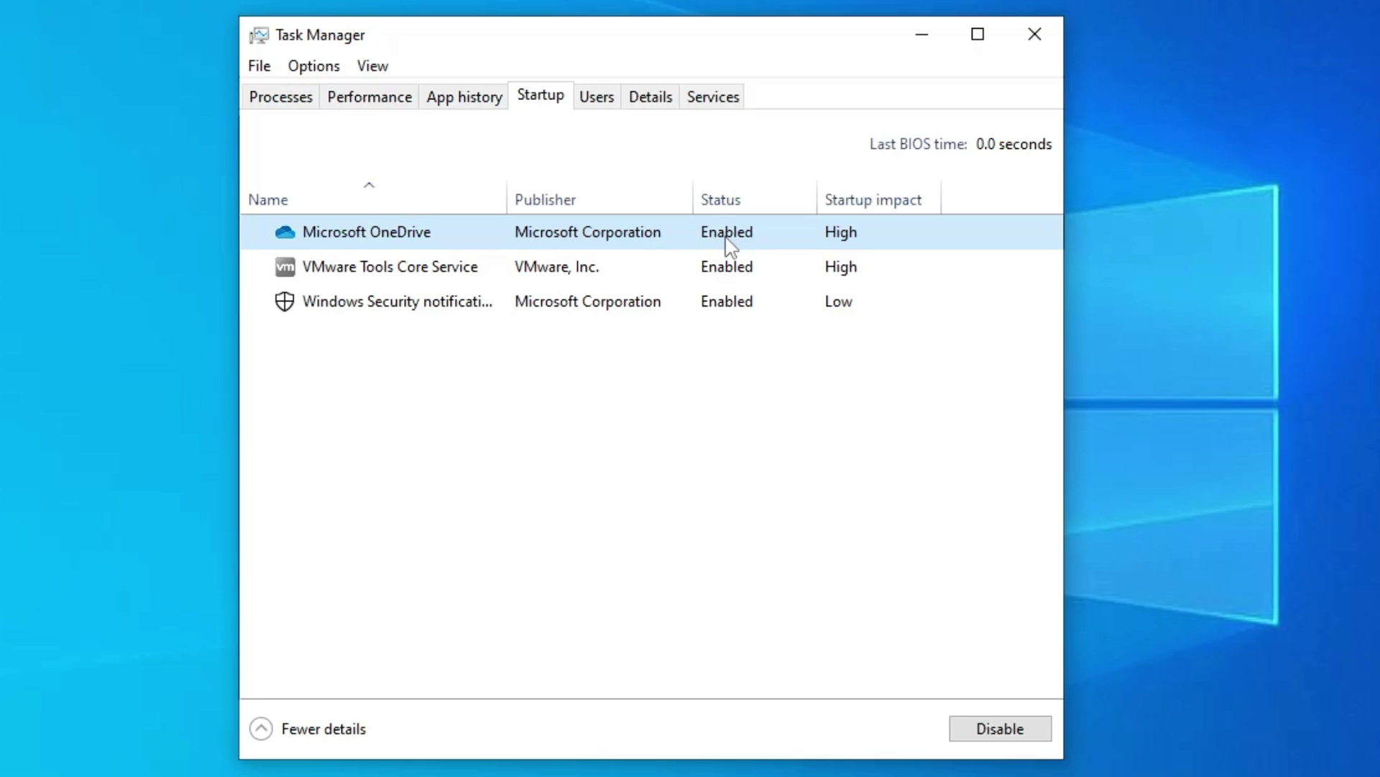
right_click(698, 229)
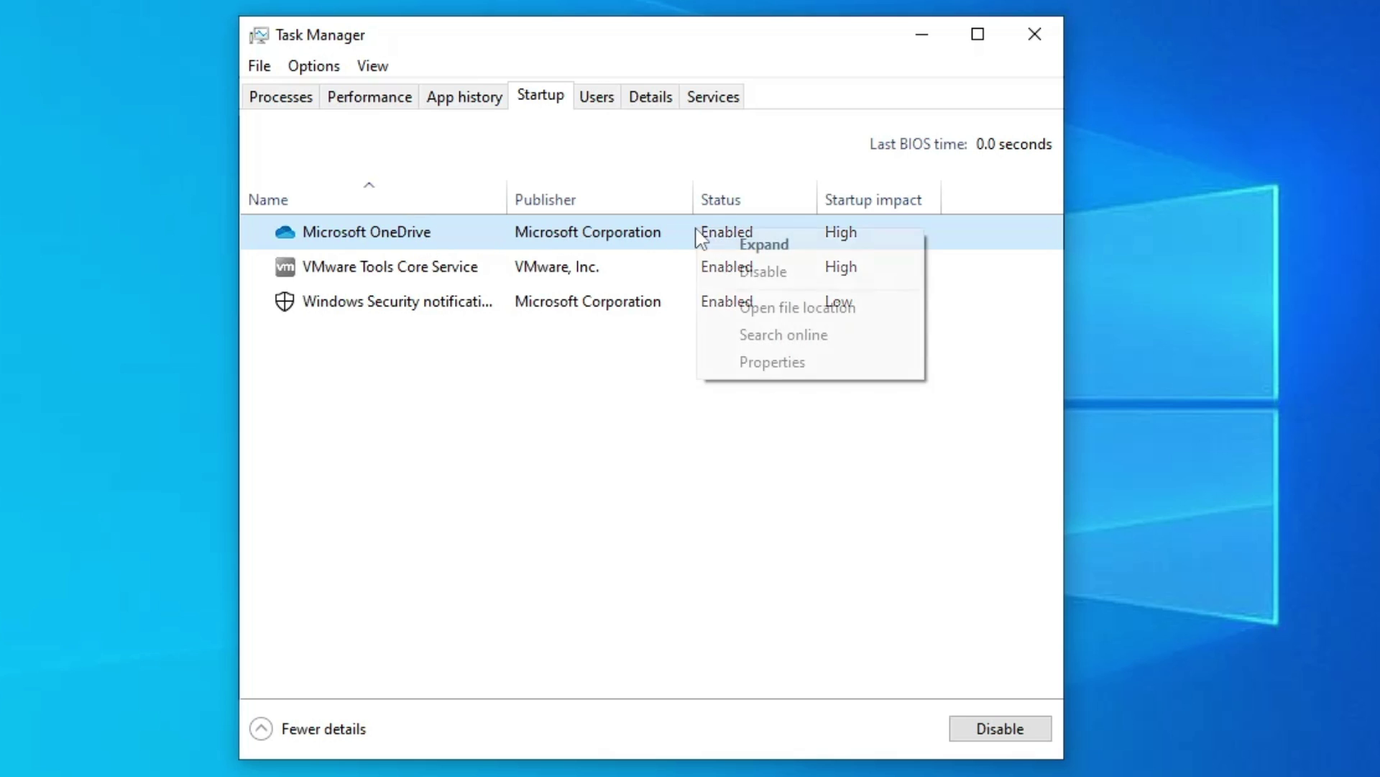
click(748, 271)
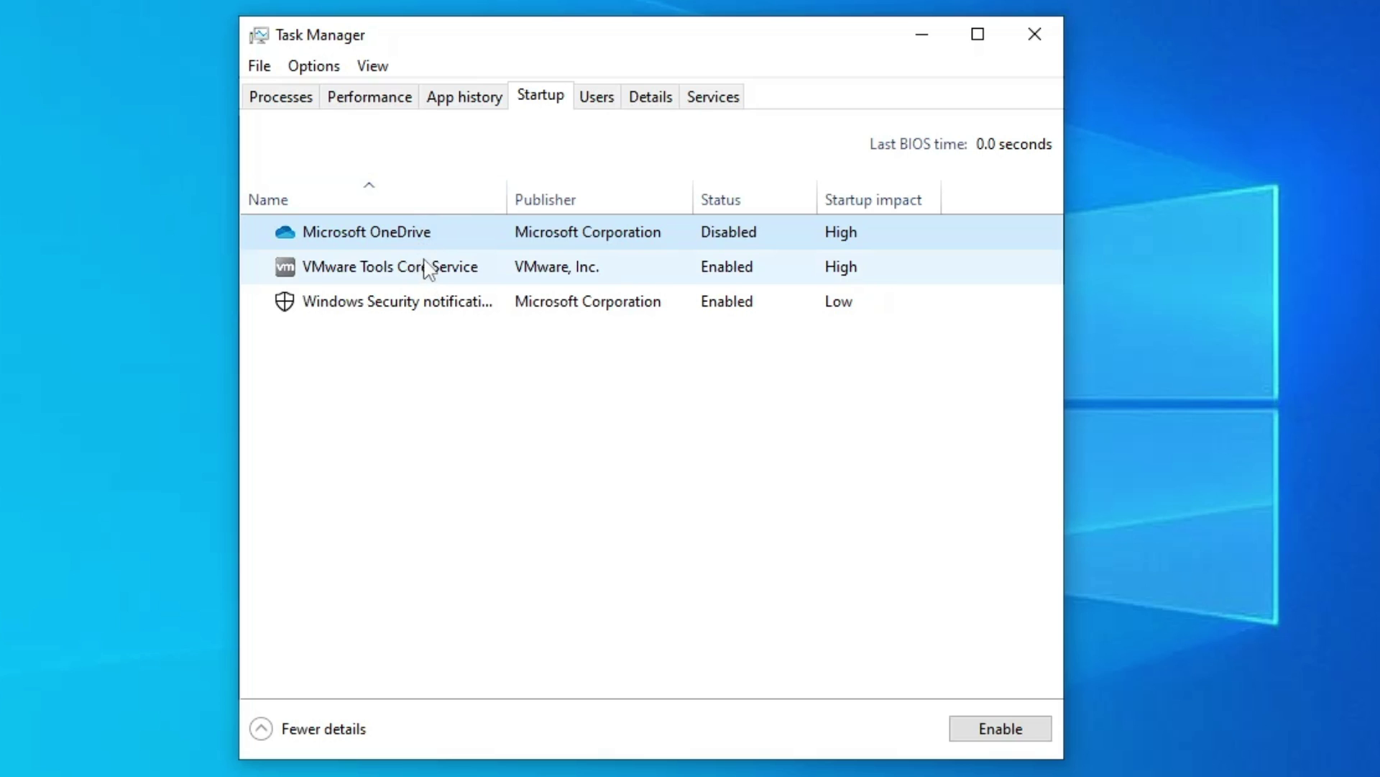
Close Task Manager and turn 'Let apps run in the background' Off under Privacy > Background apps.
click(1036, 34)
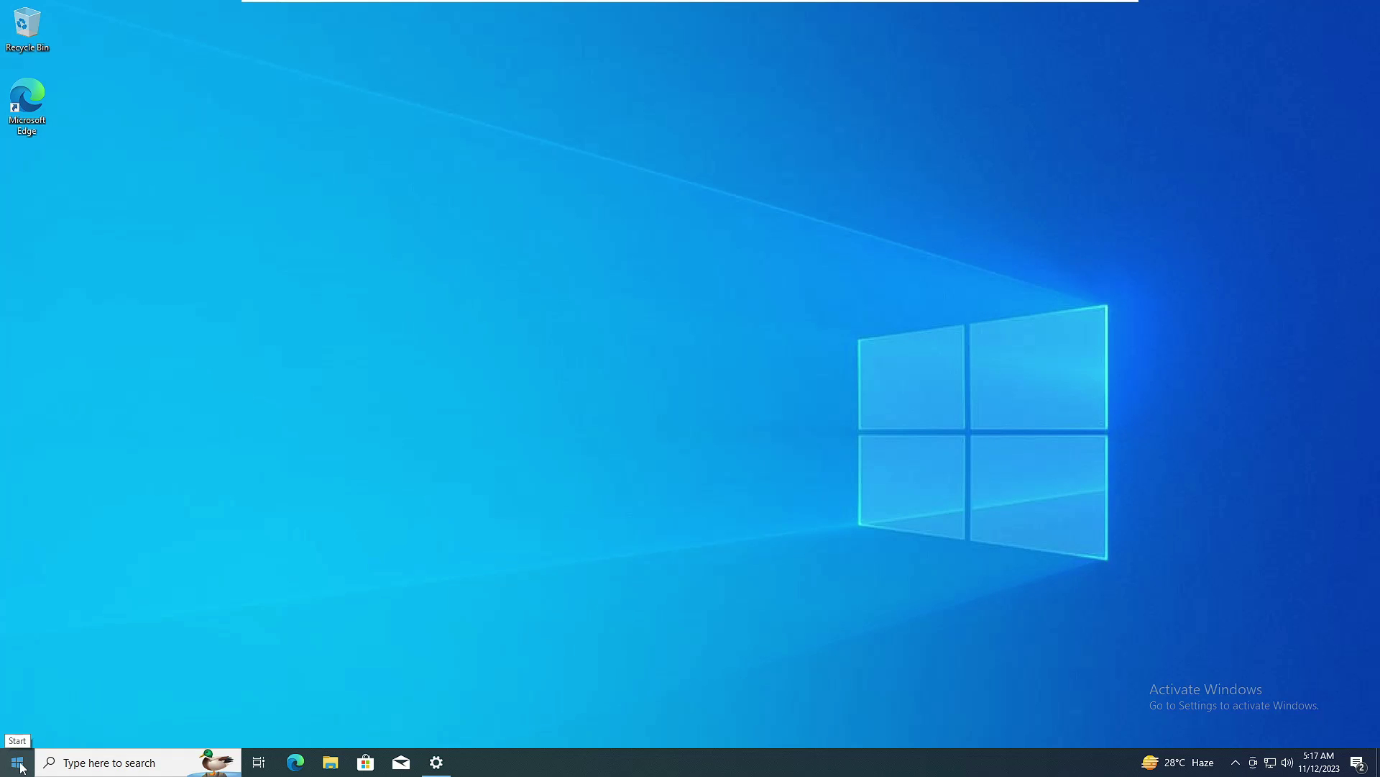
right_click(21, 768)
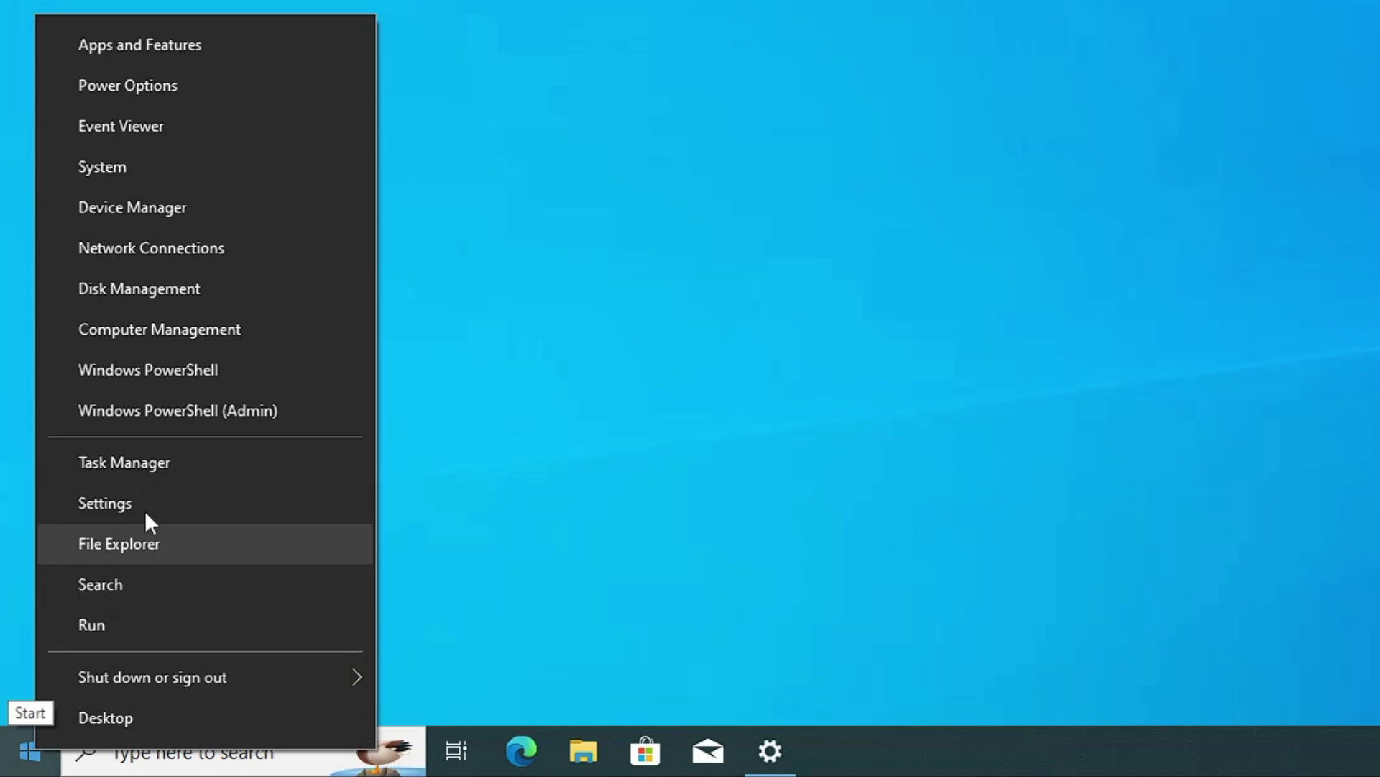
click(150, 500)
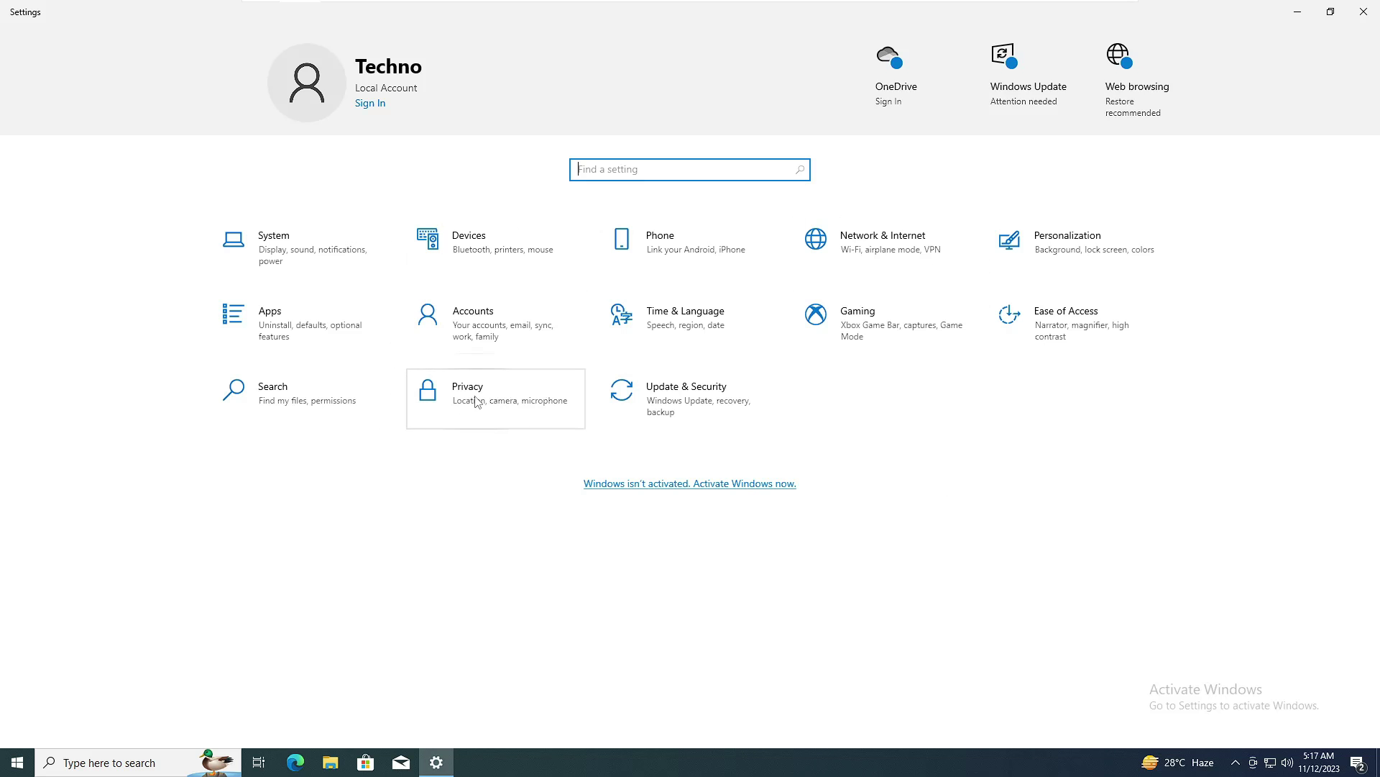
click(476, 402)
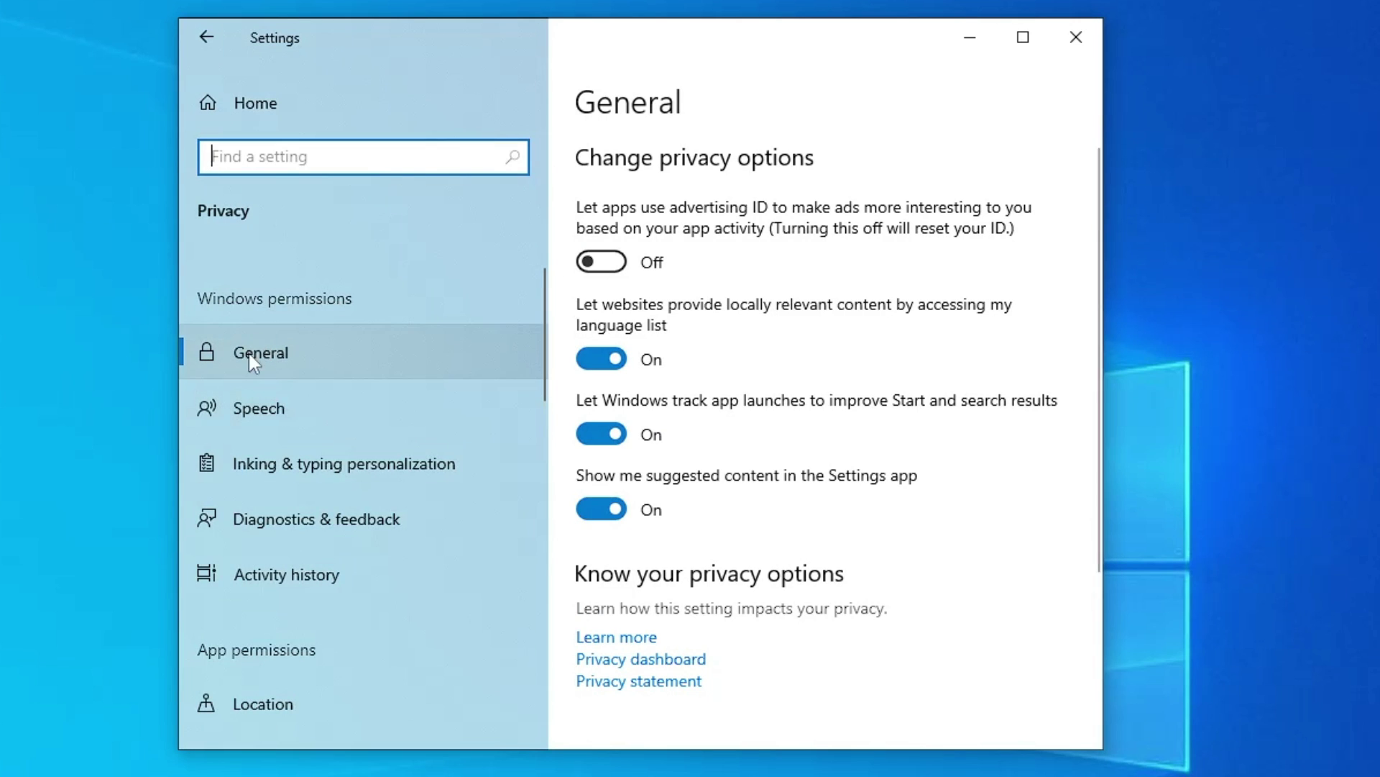
scroll(256, 435, down, 3)
scroll(258, 436, down, 9)
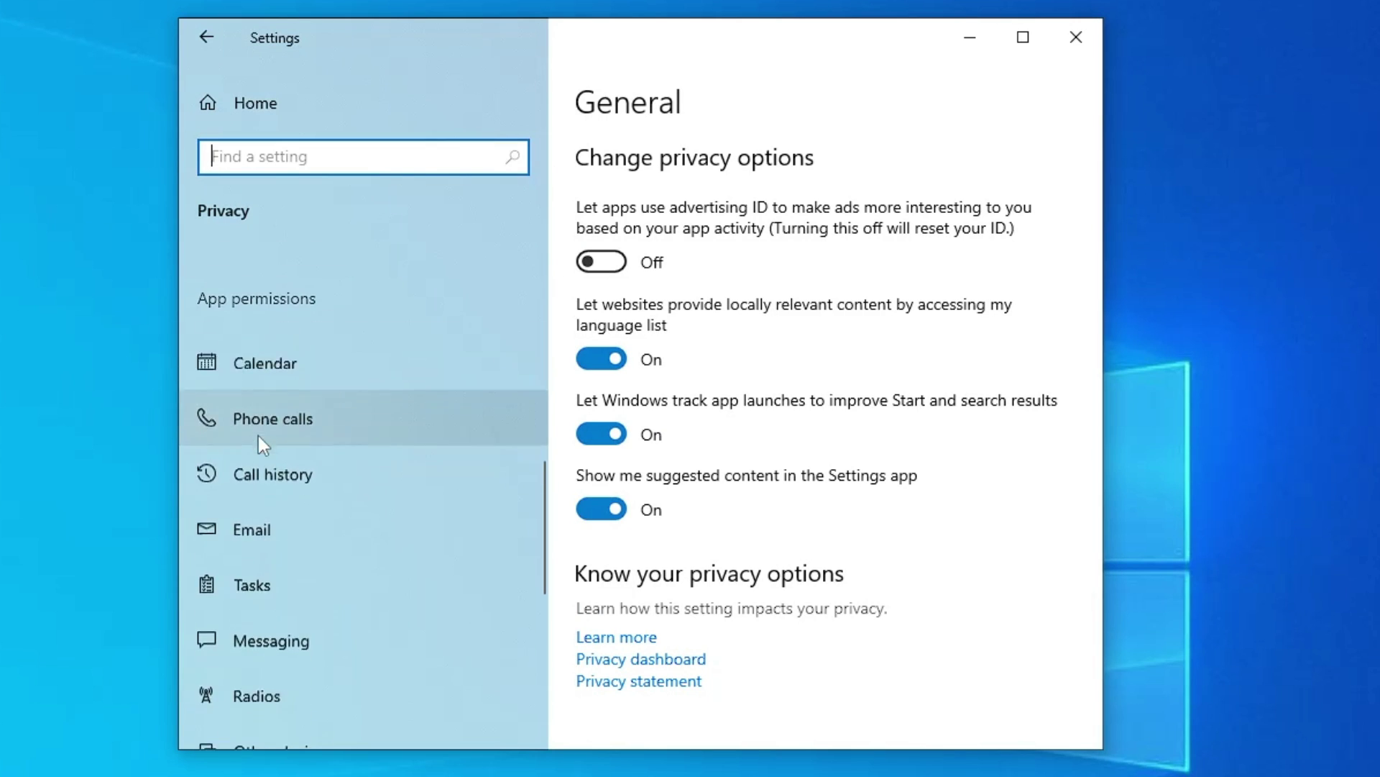
scroll(260, 436, down, 1)
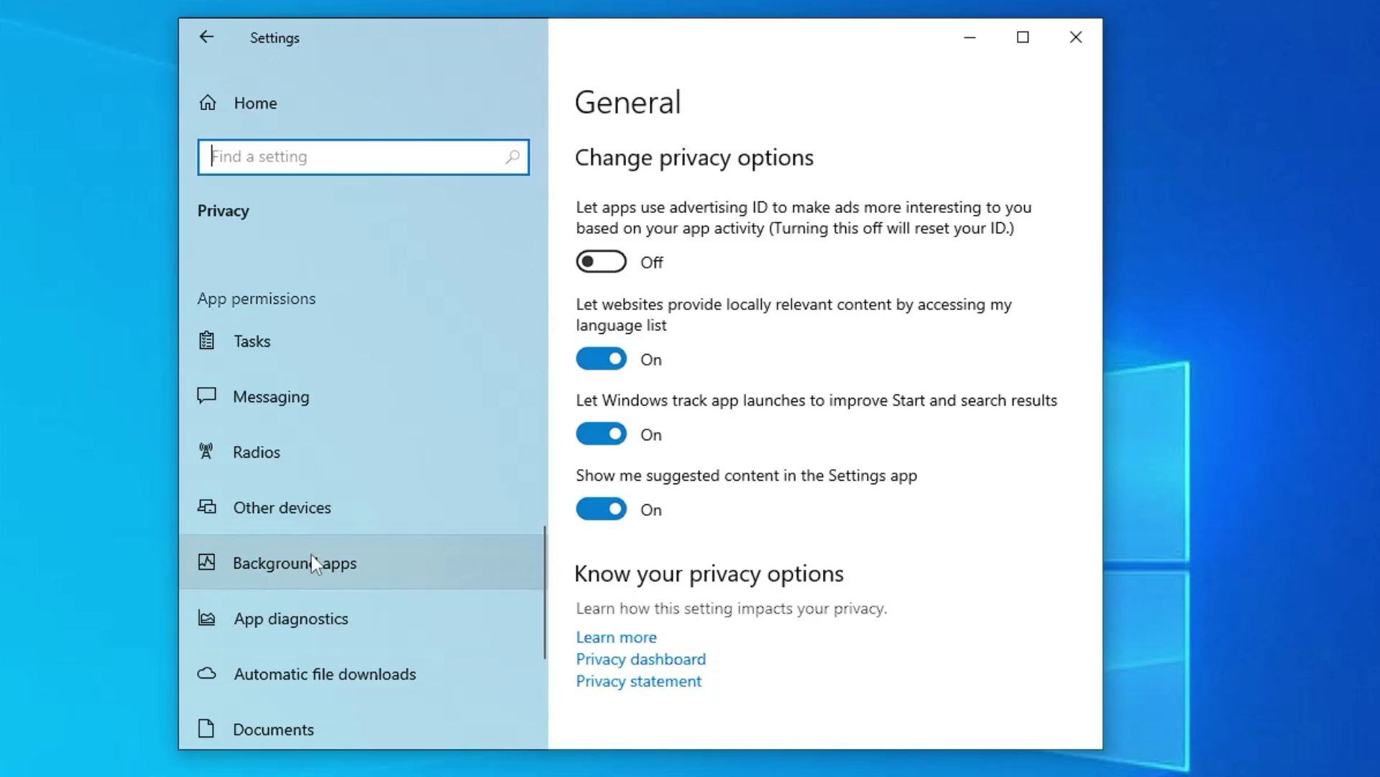
click(333, 568)
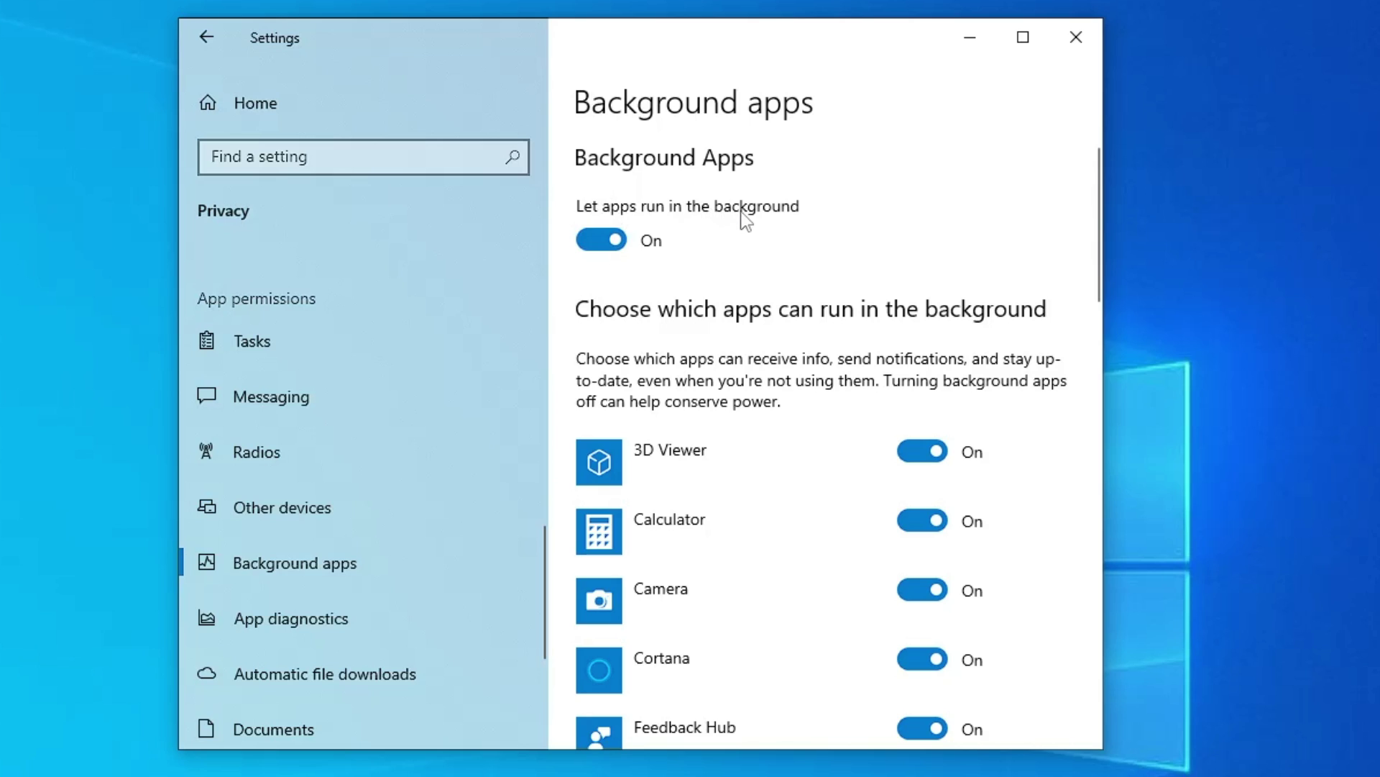
click(613, 240)
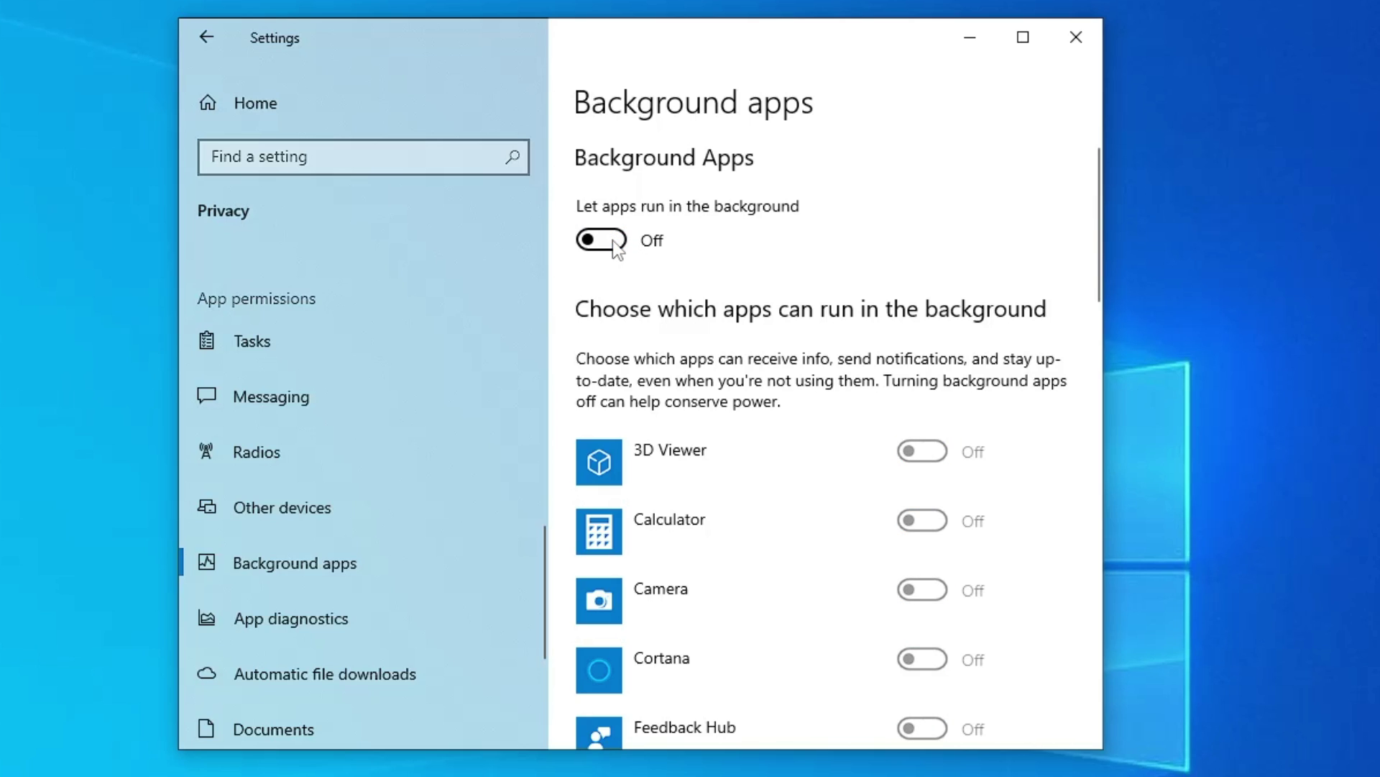
scroll(298, 369, up, 5)
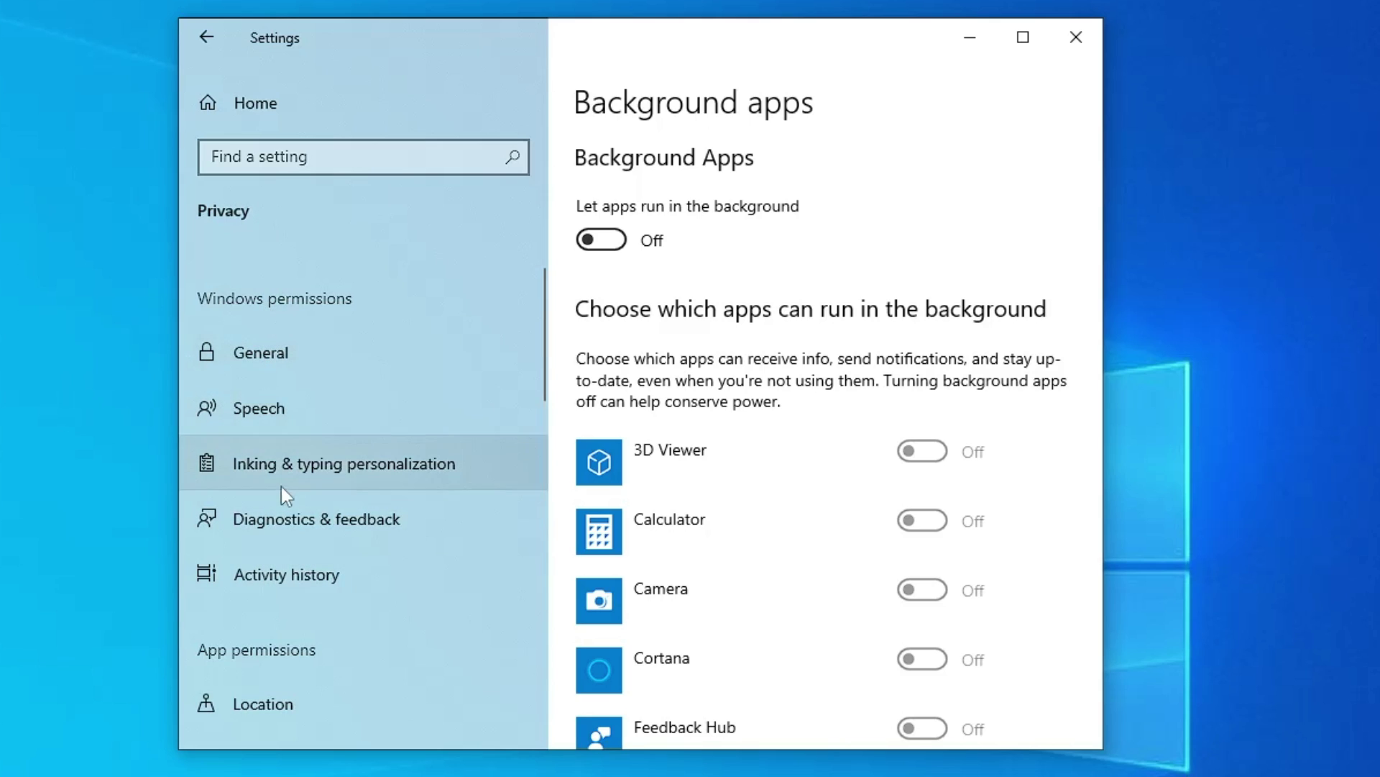
Turn off the General privacy toggles for website language-list access and app-launch tracking.
click(288, 354)
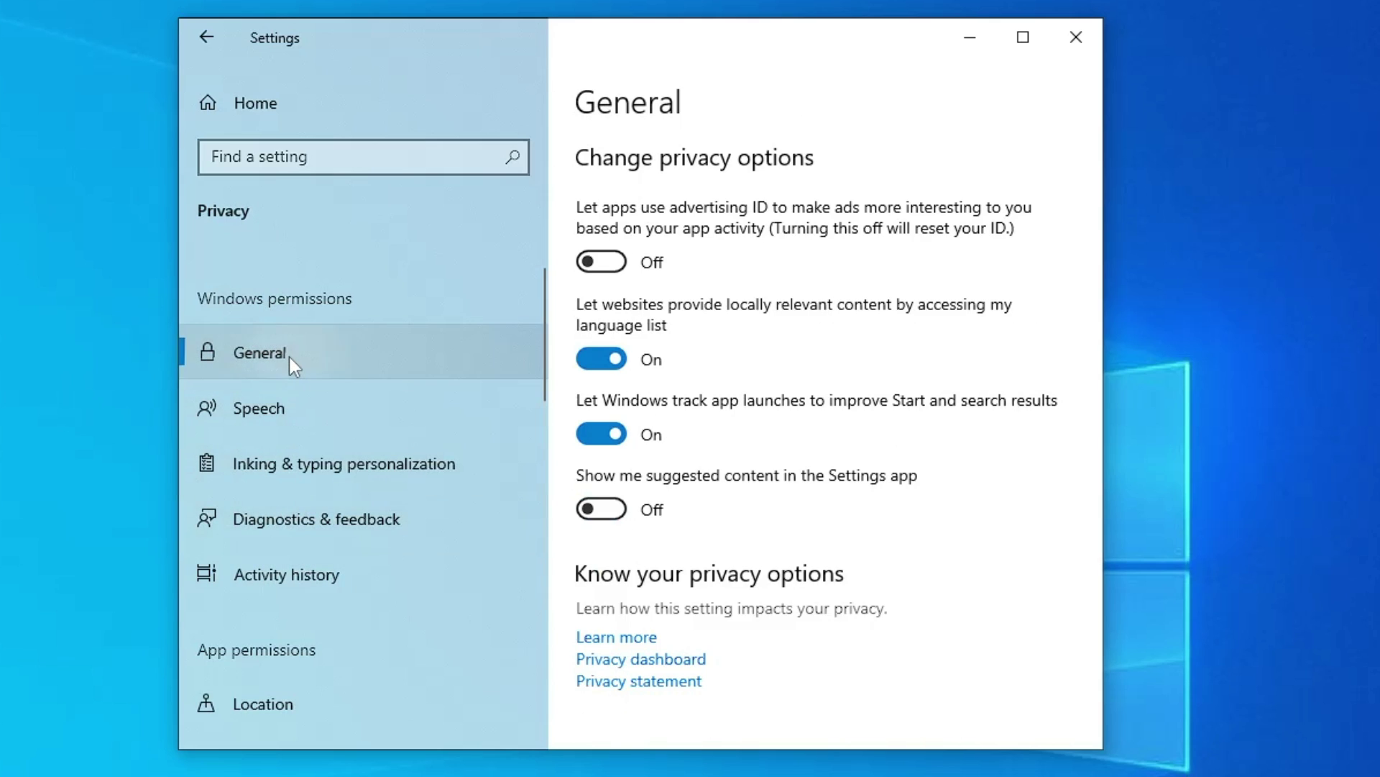
click(601, 358)
click(608, 433)
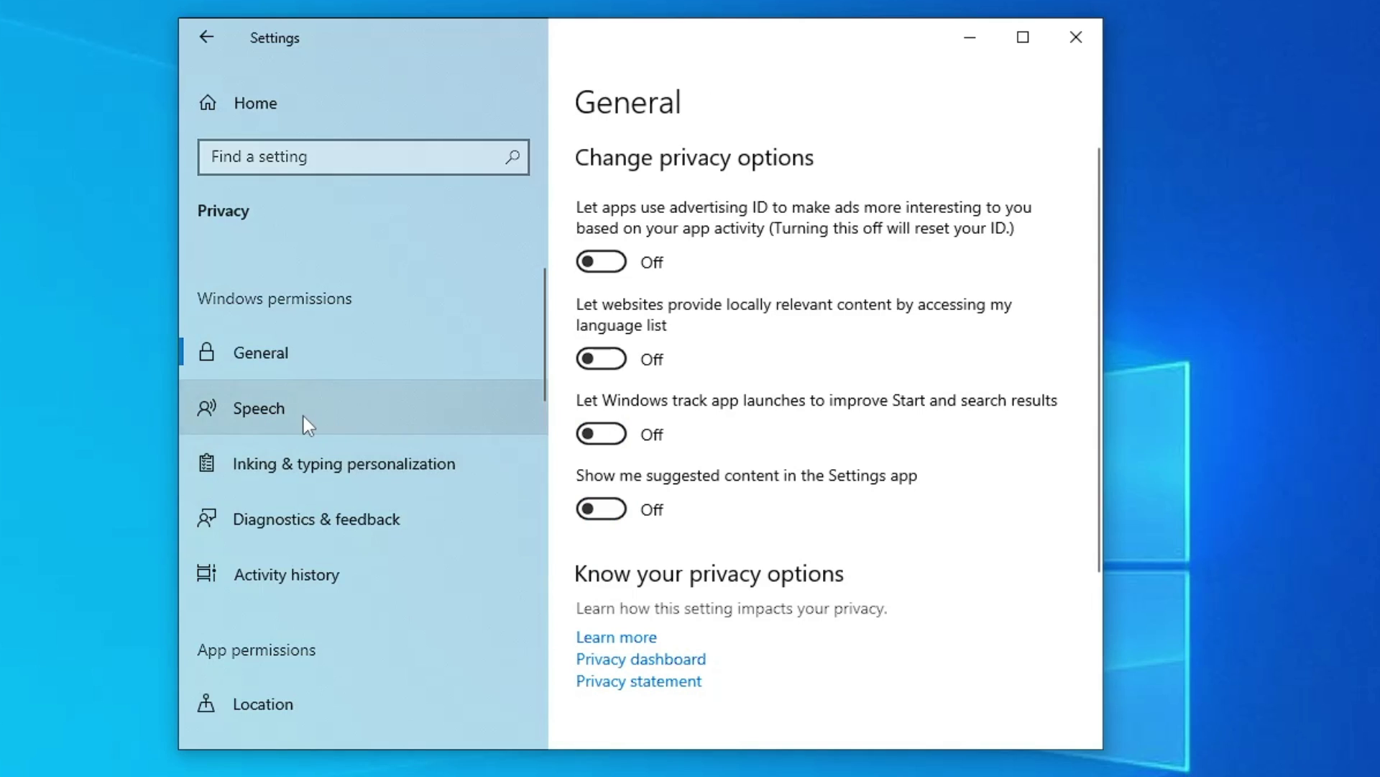
Turn off the personal inking and typing dictionary, then review Diagnostics & feedback and Activity history.
click(303, 417)
click(315, 462)
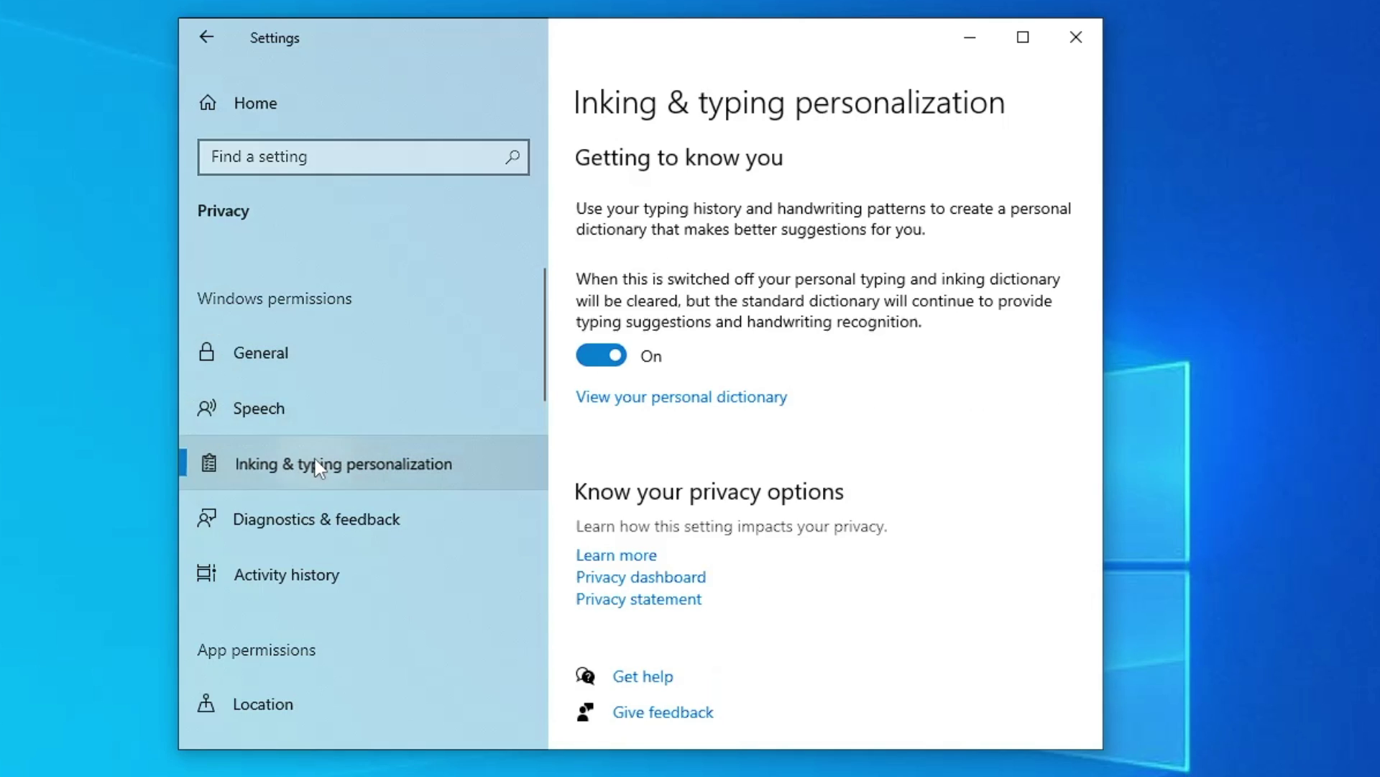
click(616, 369)
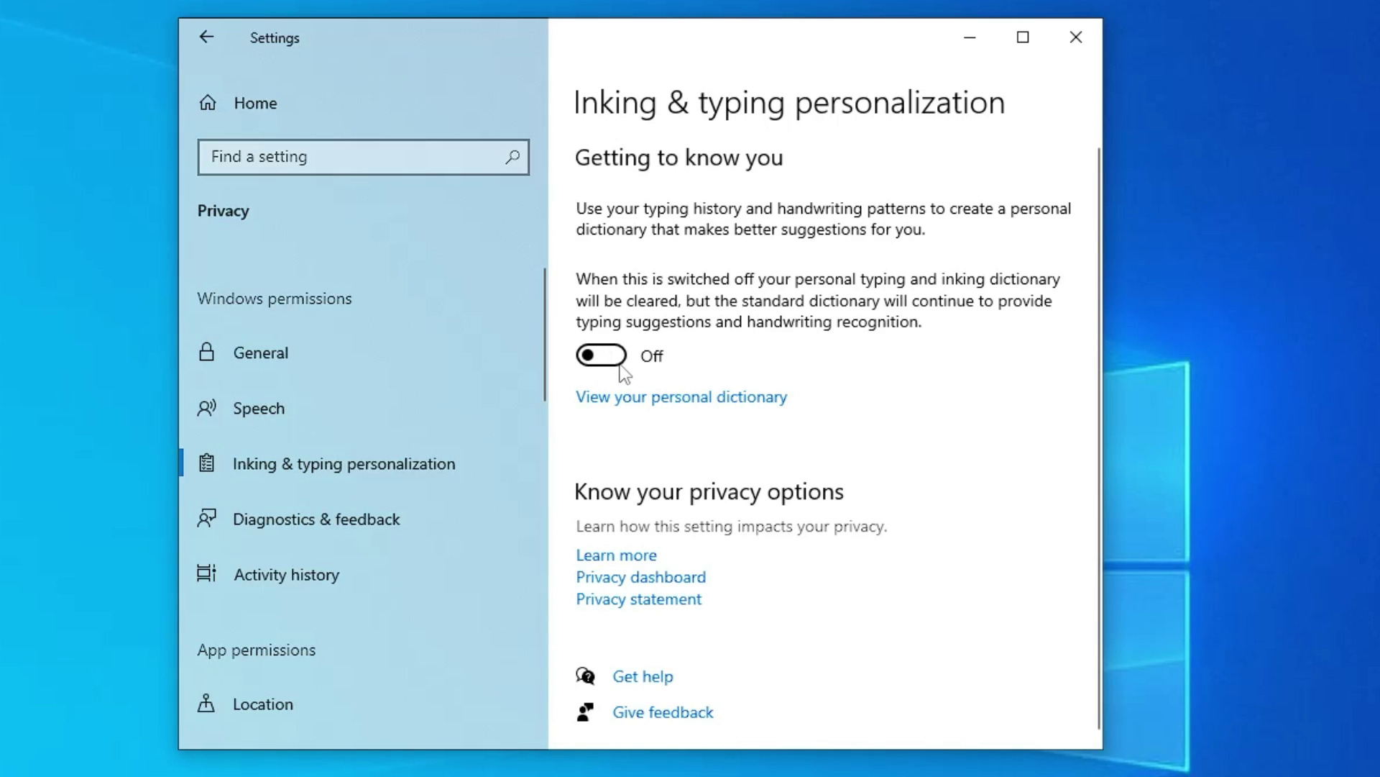
click(348, 516)
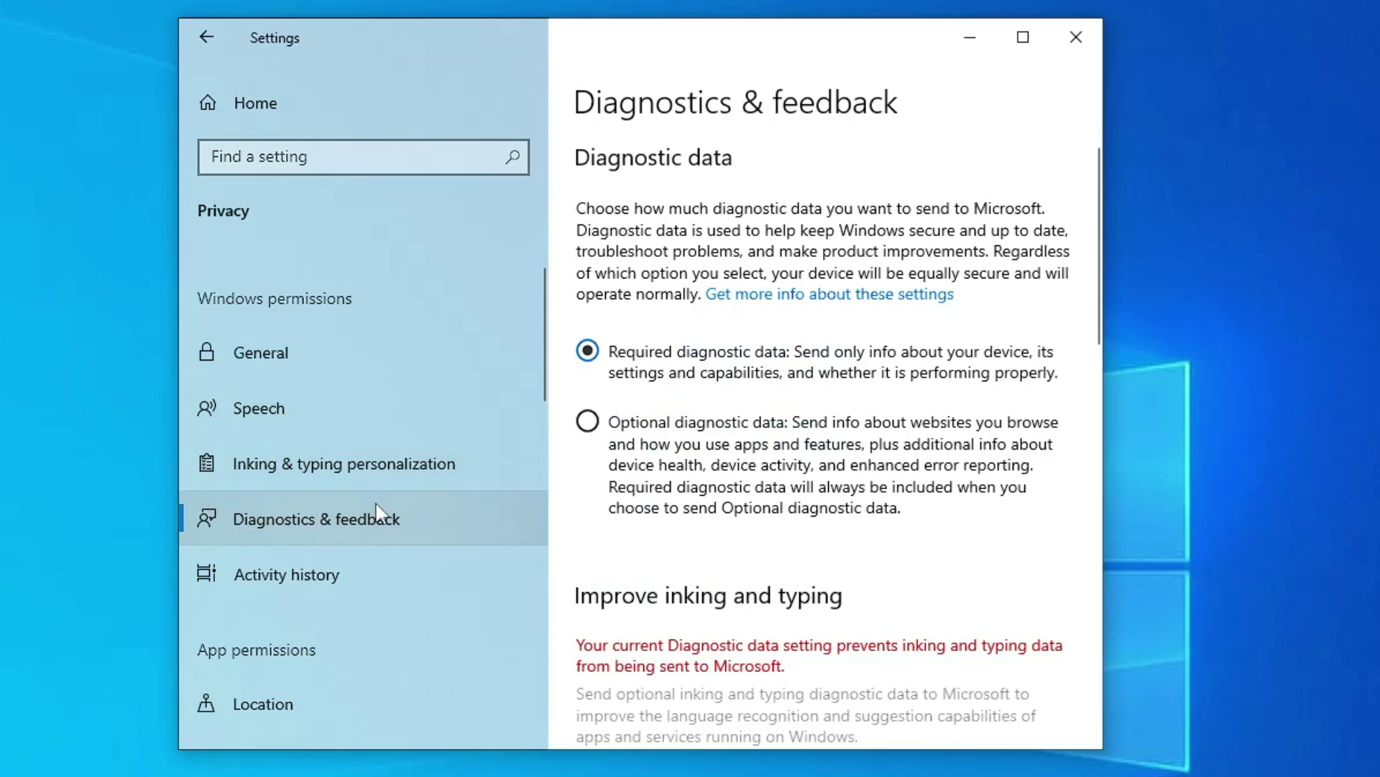
click(308, 567)
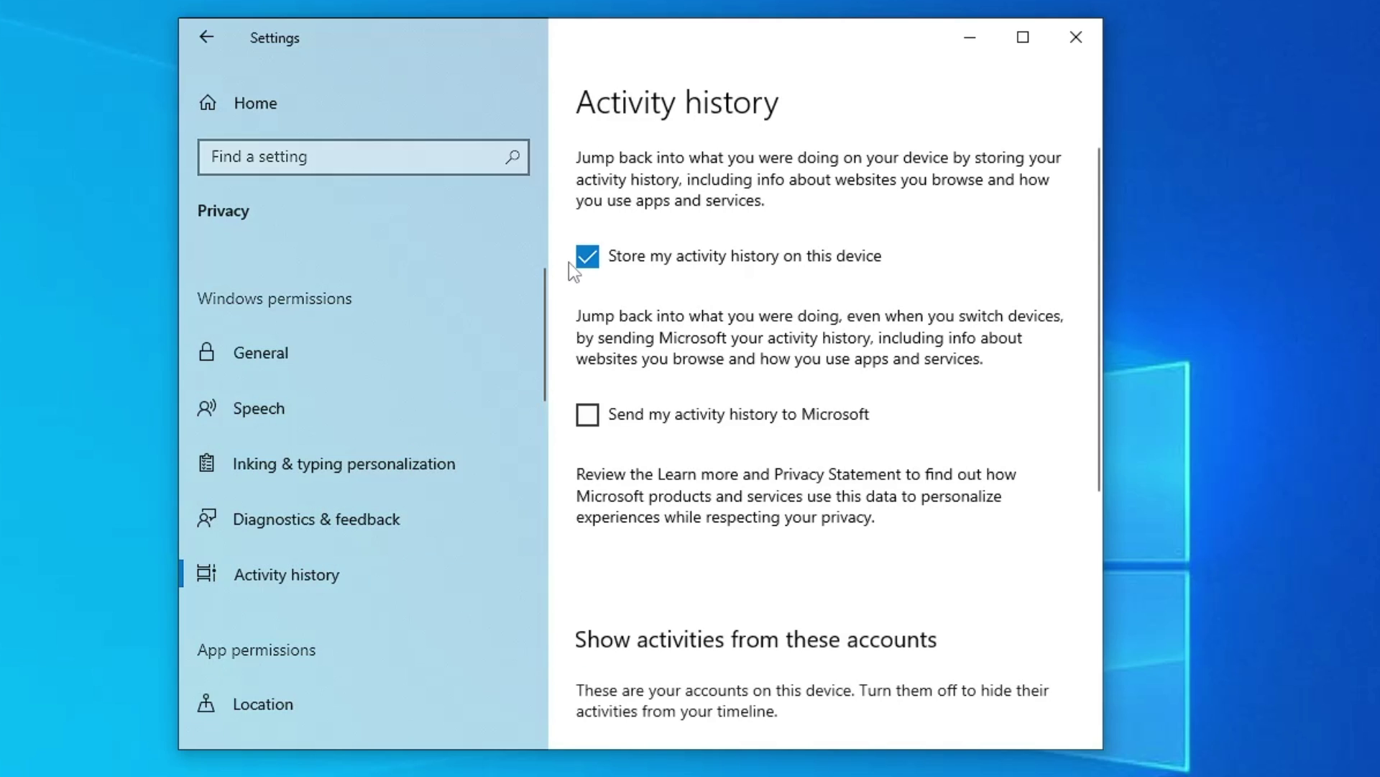
scroll(625, 547, down, 5)
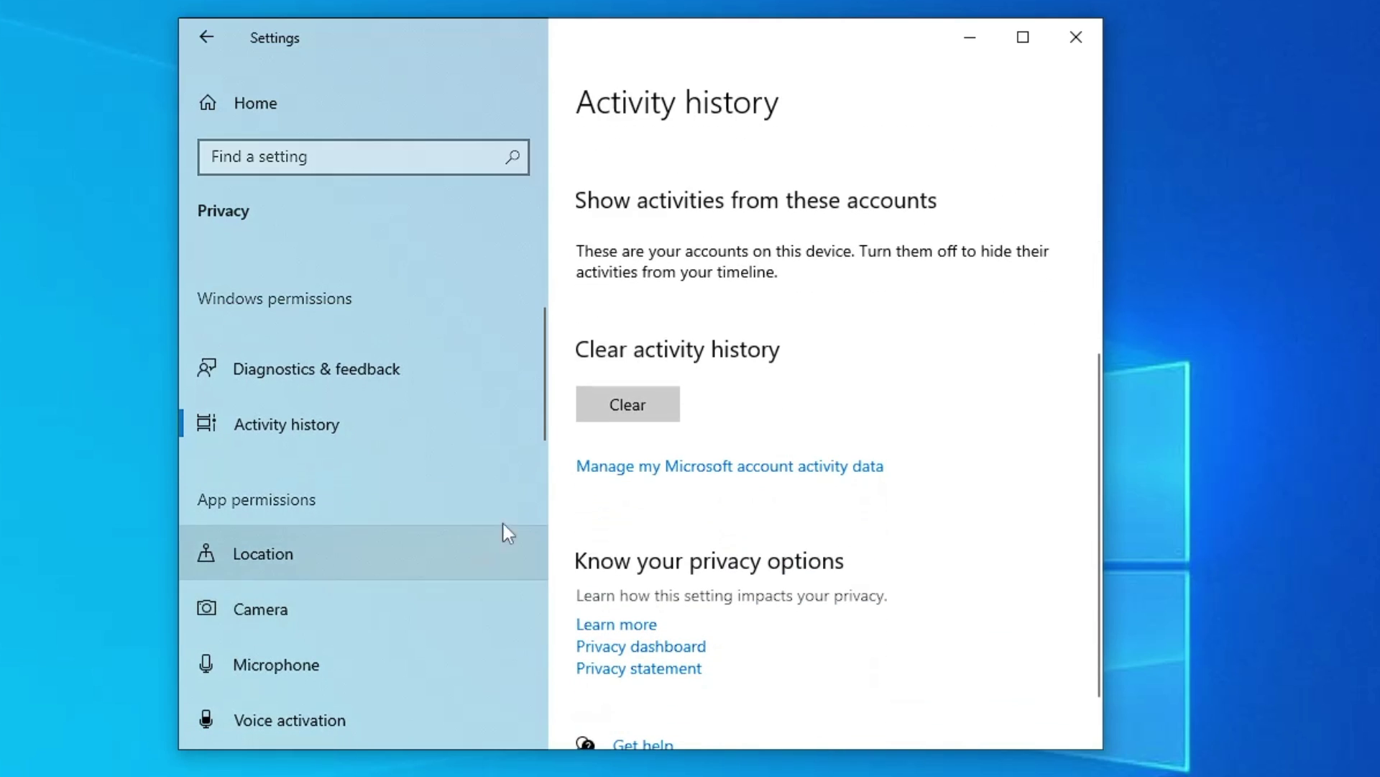
scroll(284, 424, down, 2)
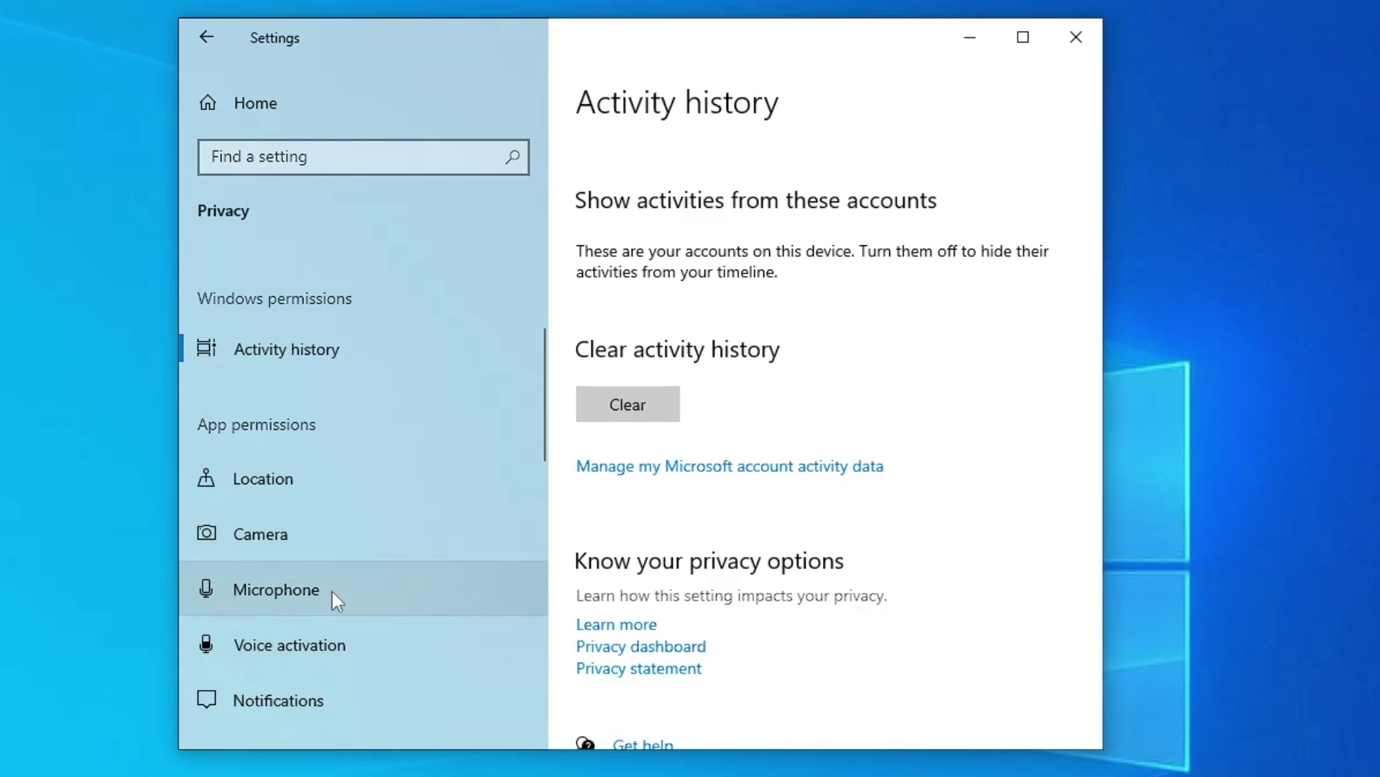
Browse past Location, Microphone and Calendar, then stop apps from making phone calls.
click(290, 487)
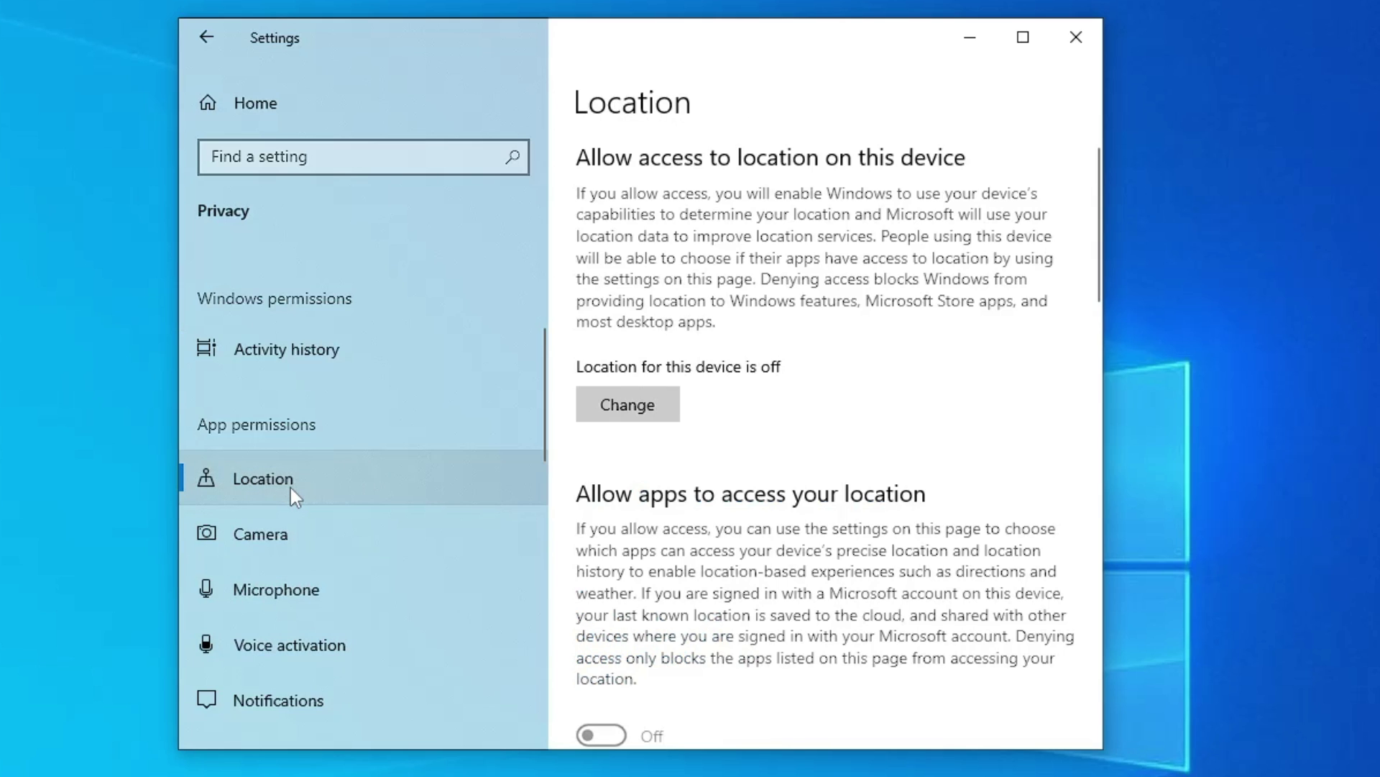
scroll(653, 514, down, 5)
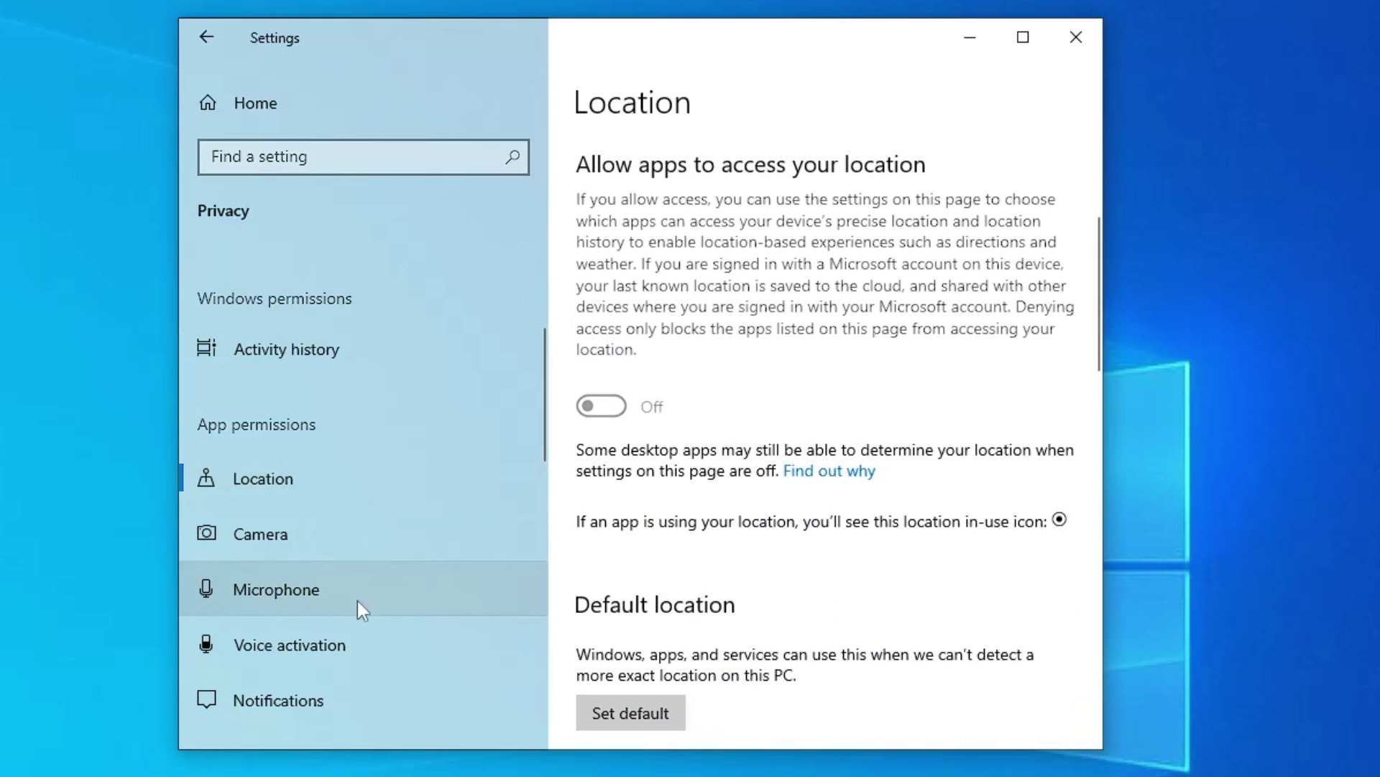
click(335, 602)
scroll(302, 532, down, 2)
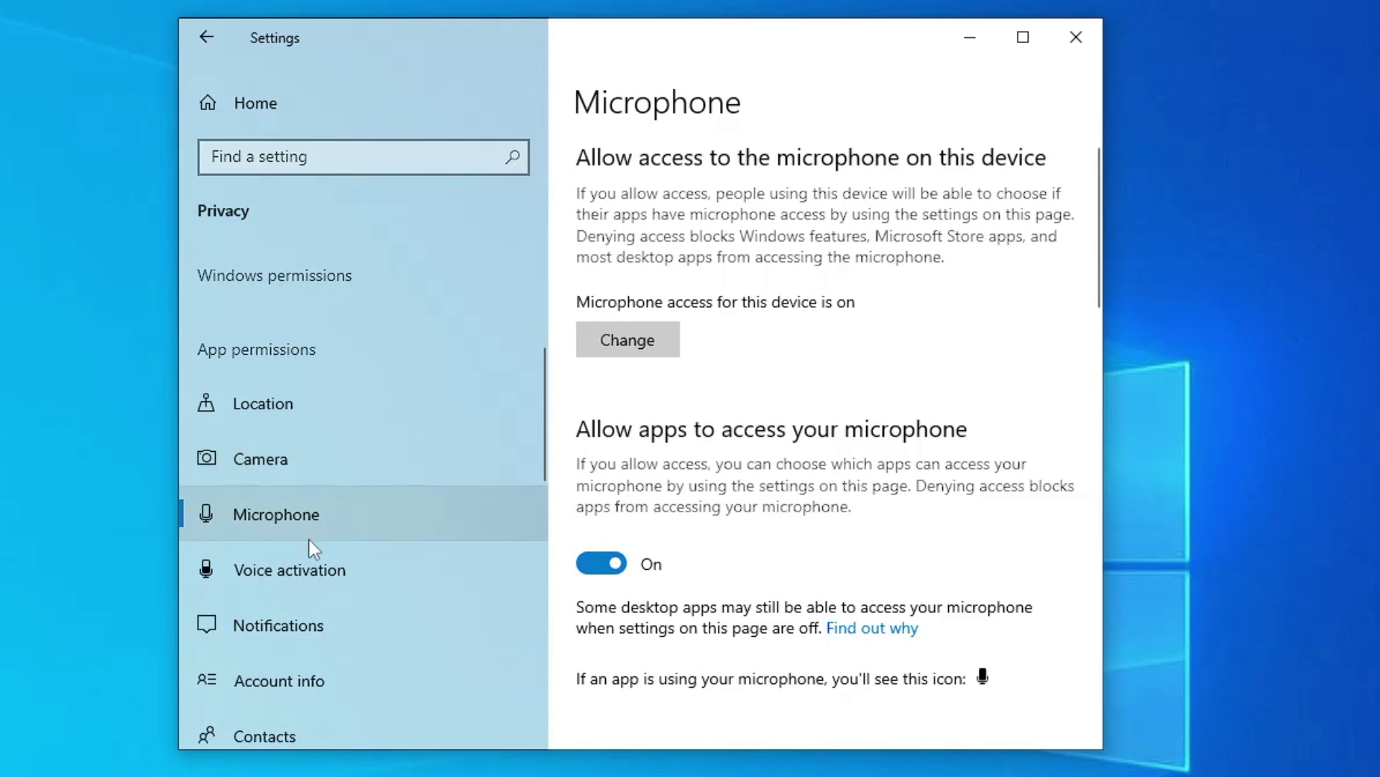
scroll(260, 525, down, 4)
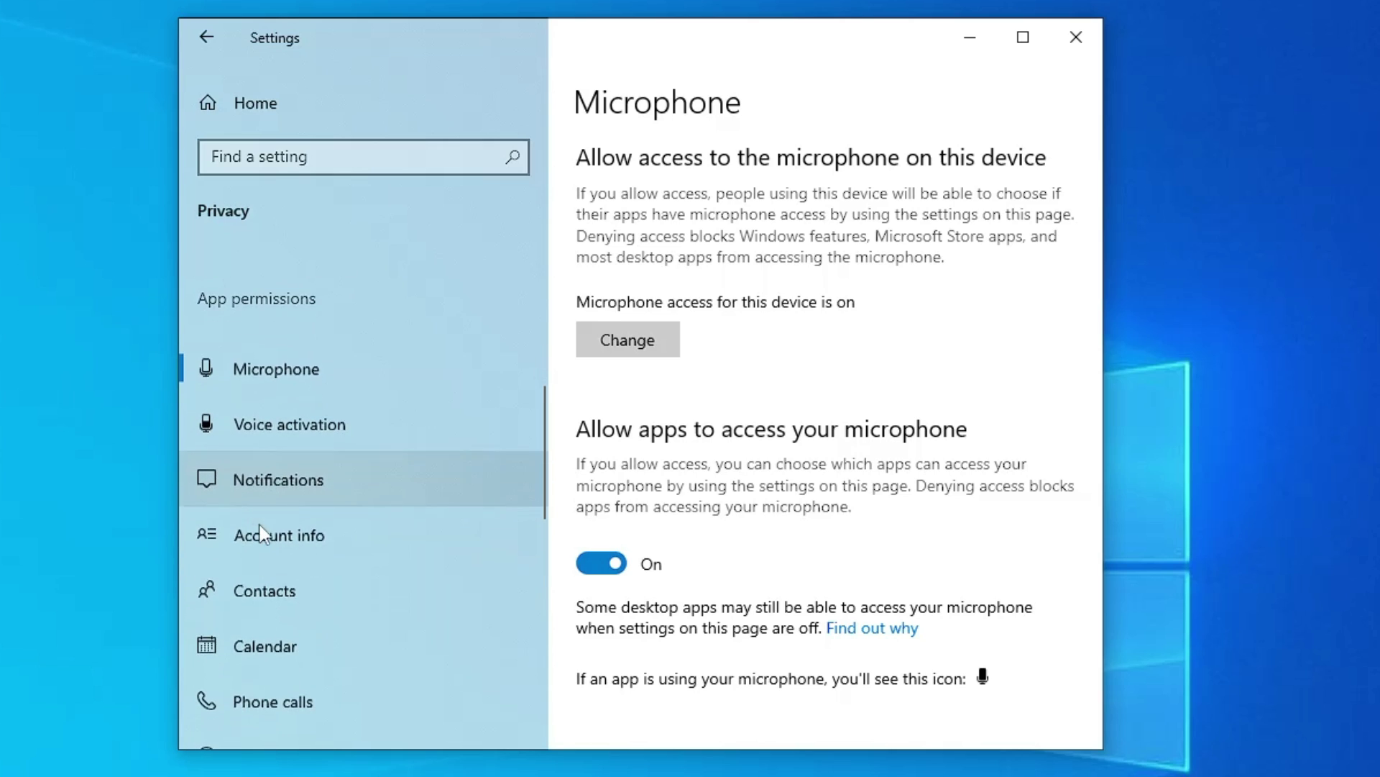
scroll(253, 529, down, 2)
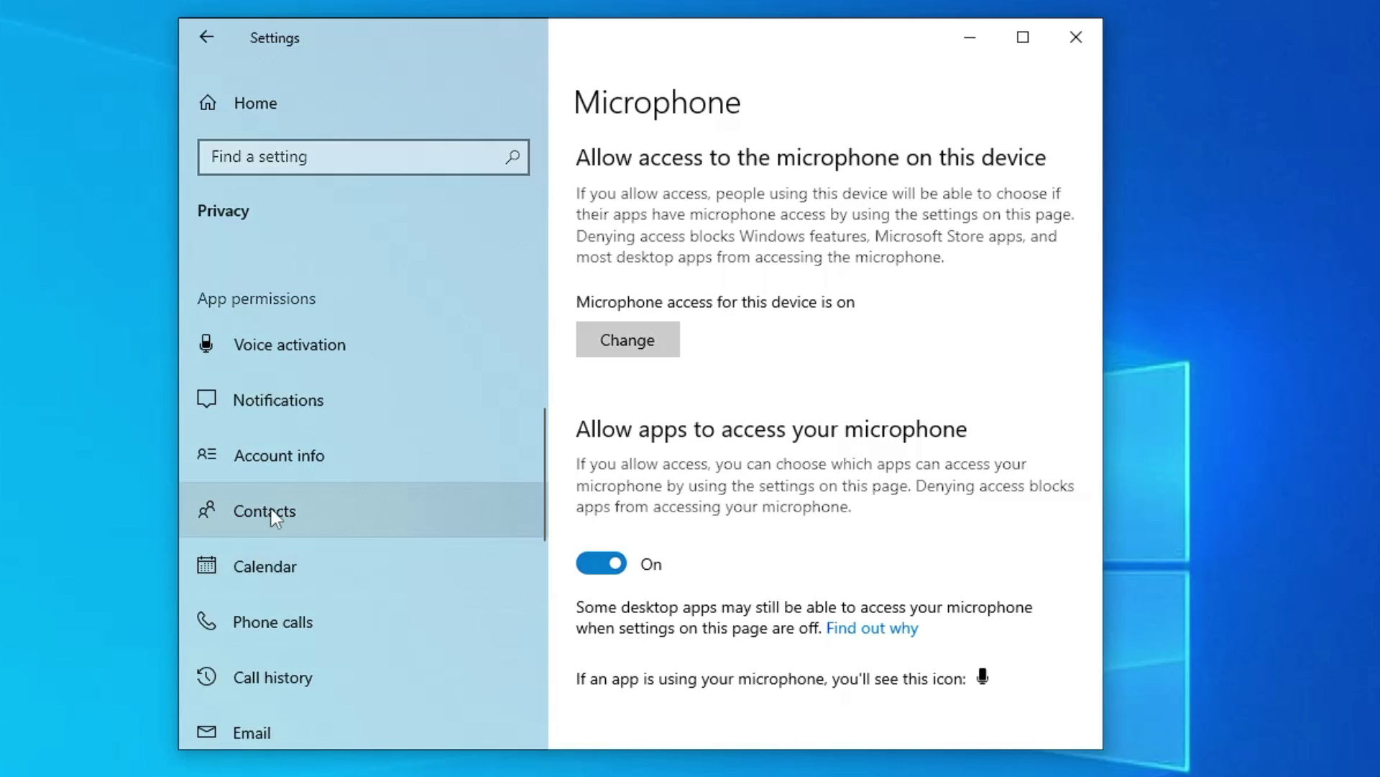
click(261, 571)
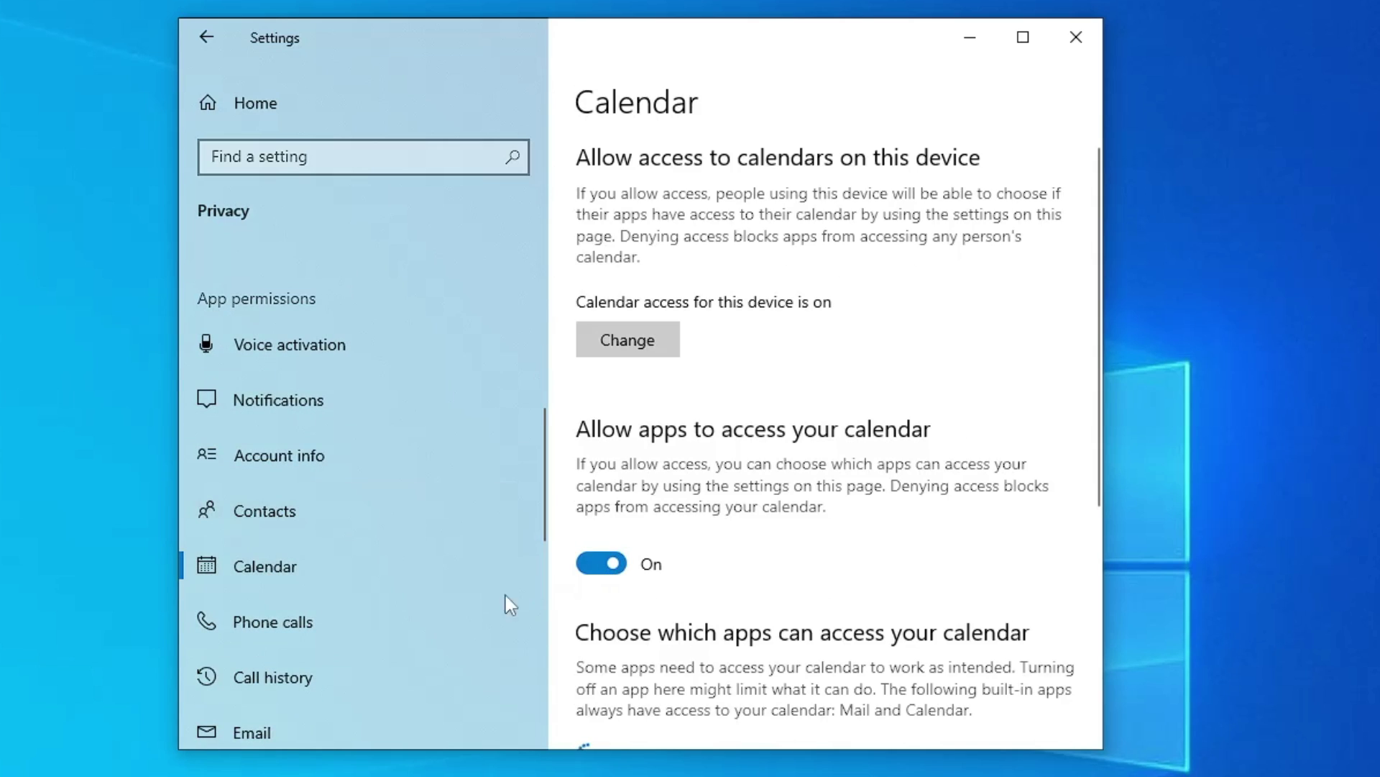
click(313, 627)
click(594, 622)
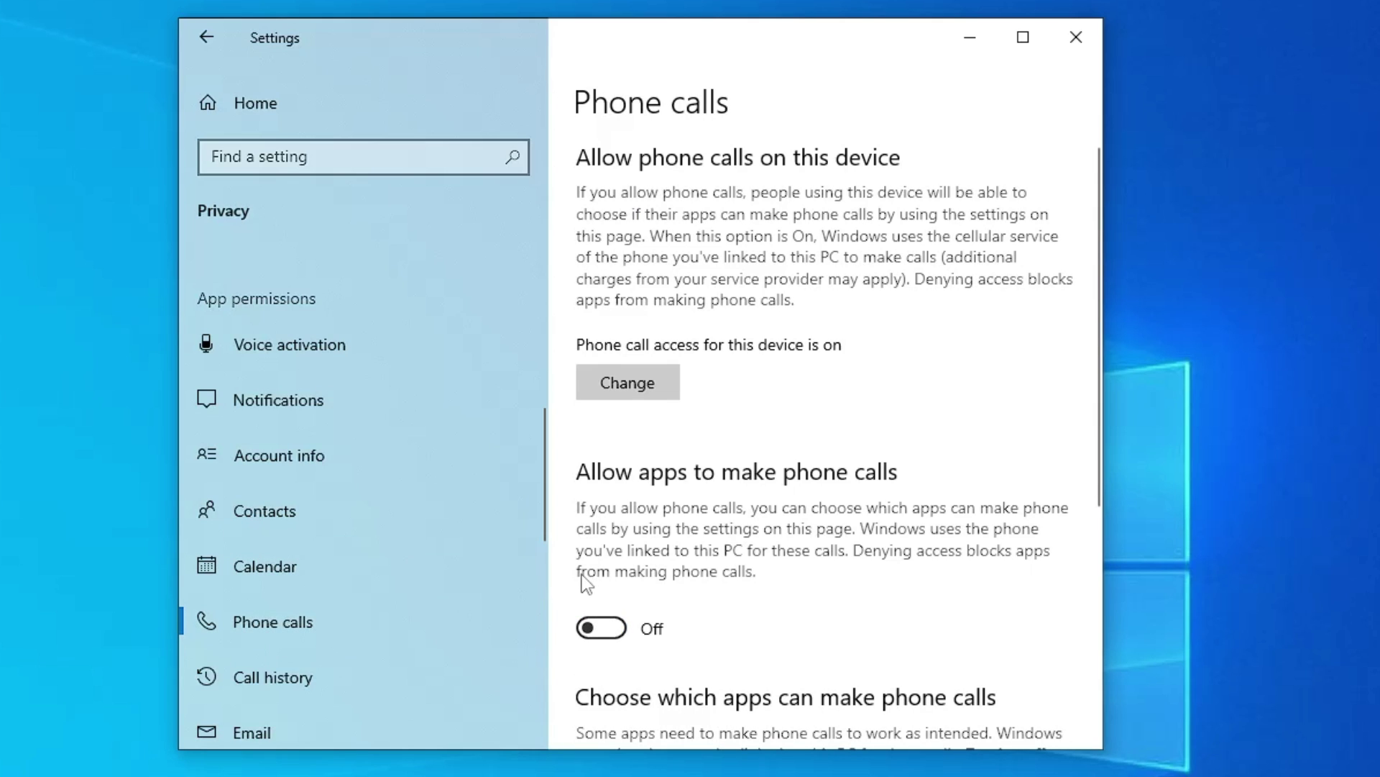
Block apps from accessing email and tasks.
scroll(338, 640, down, 2)
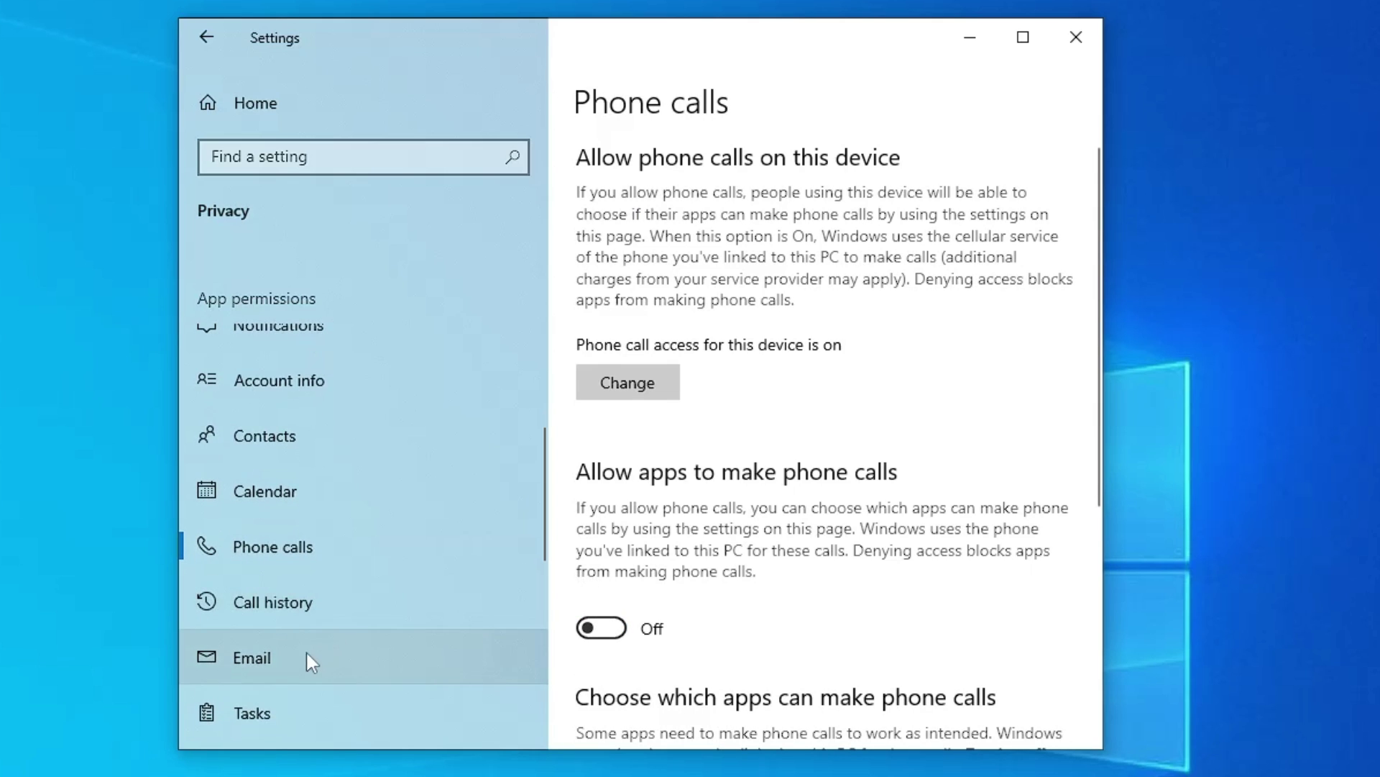
click(307, 653)
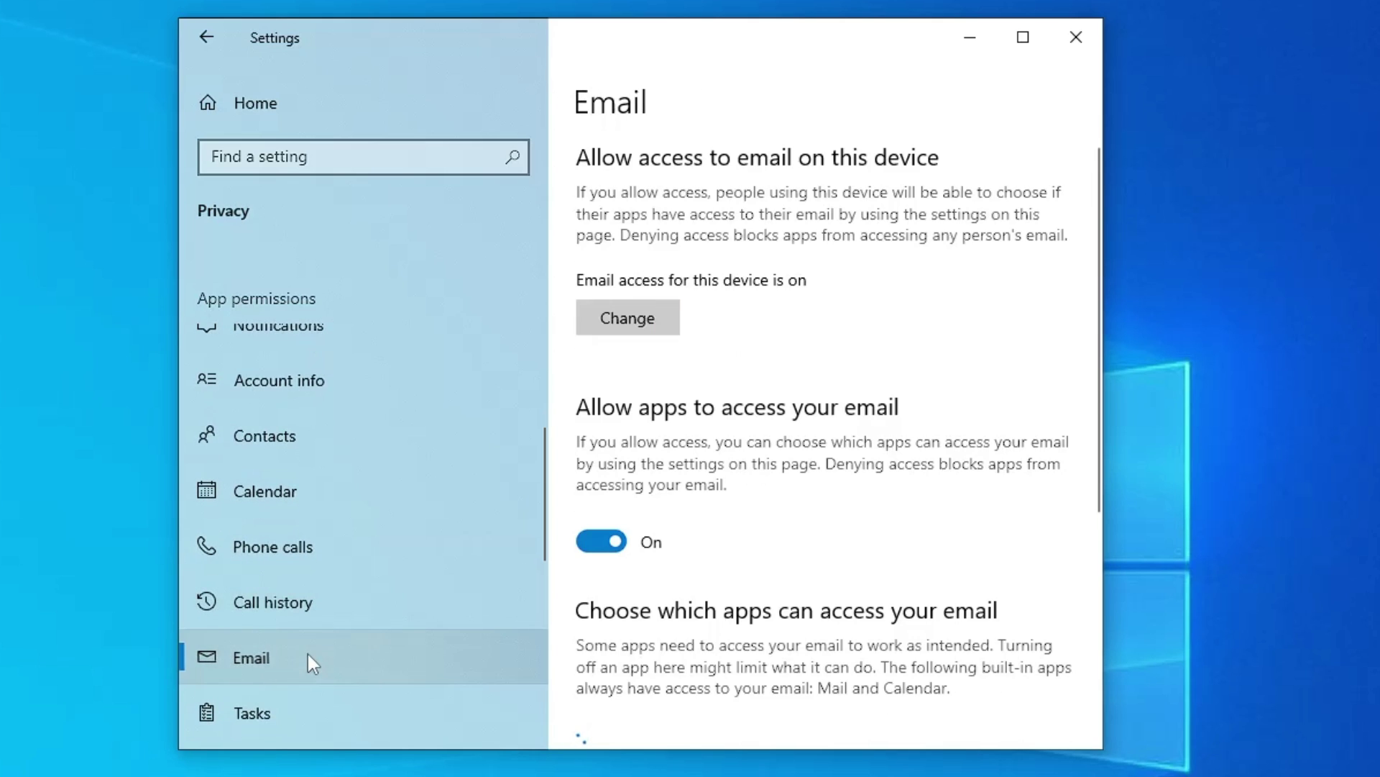
click(597, 545)
scroll(273, 572, down, 4)
click(269, 565)
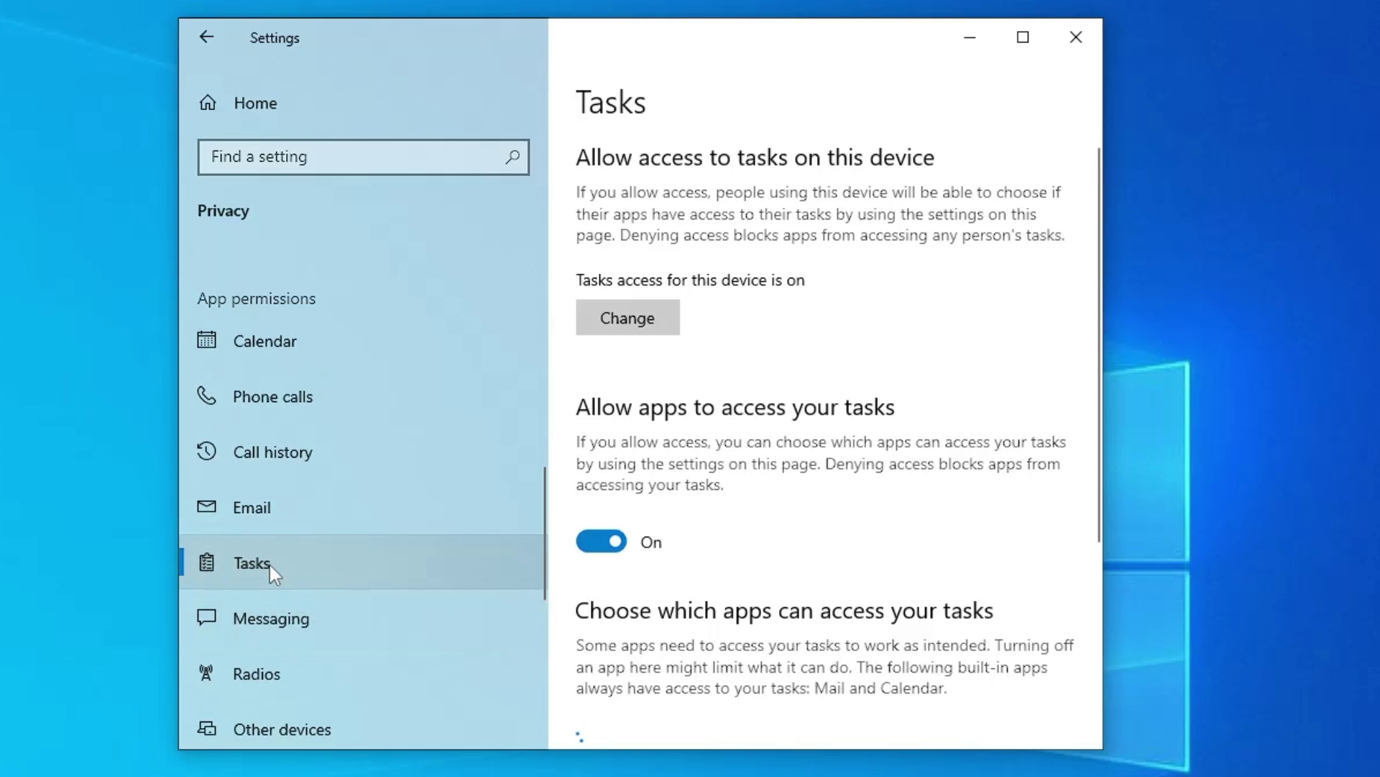
click(634, 535)
Stop apps from controlling radios and communicating with unpaired devices.
click(256, 669)
click(608, 572)
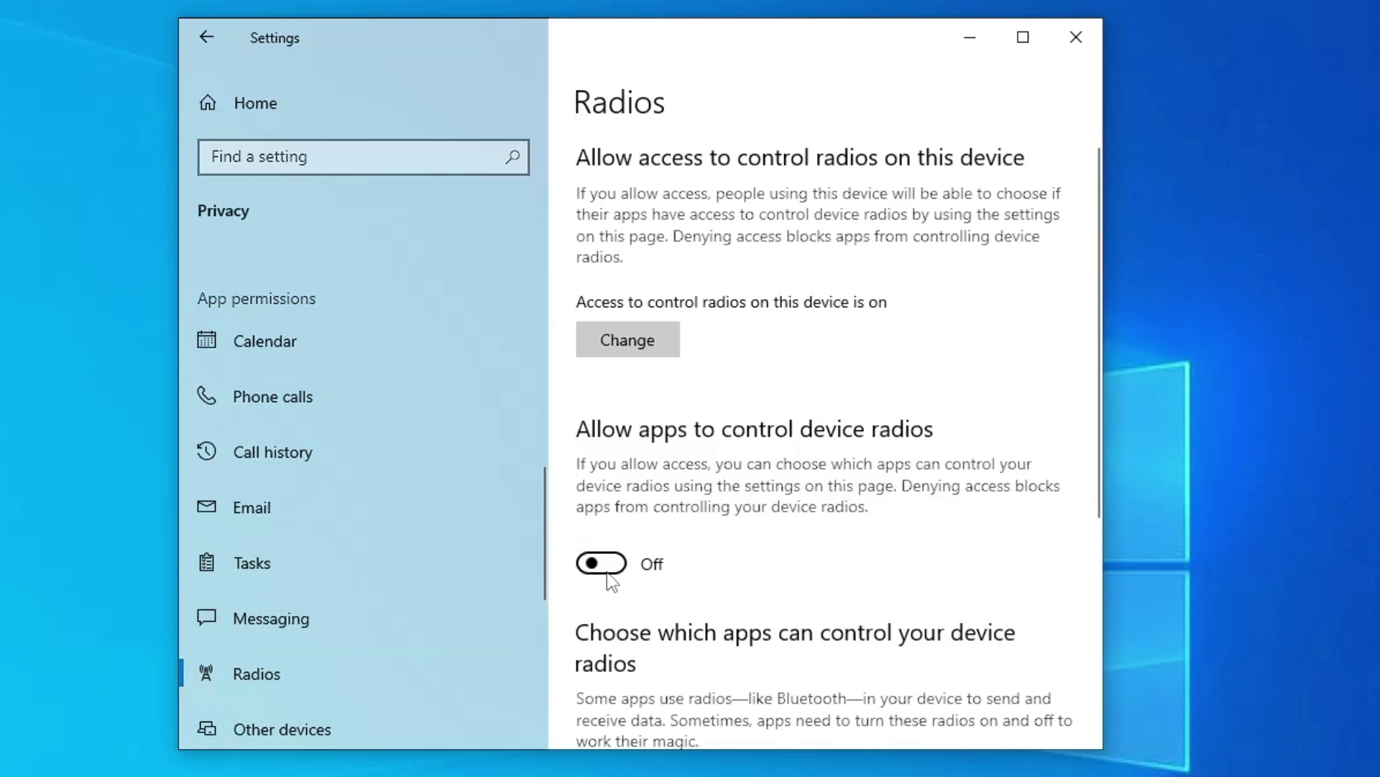
scroll(288, 636, down, 3)
click(314, 599)
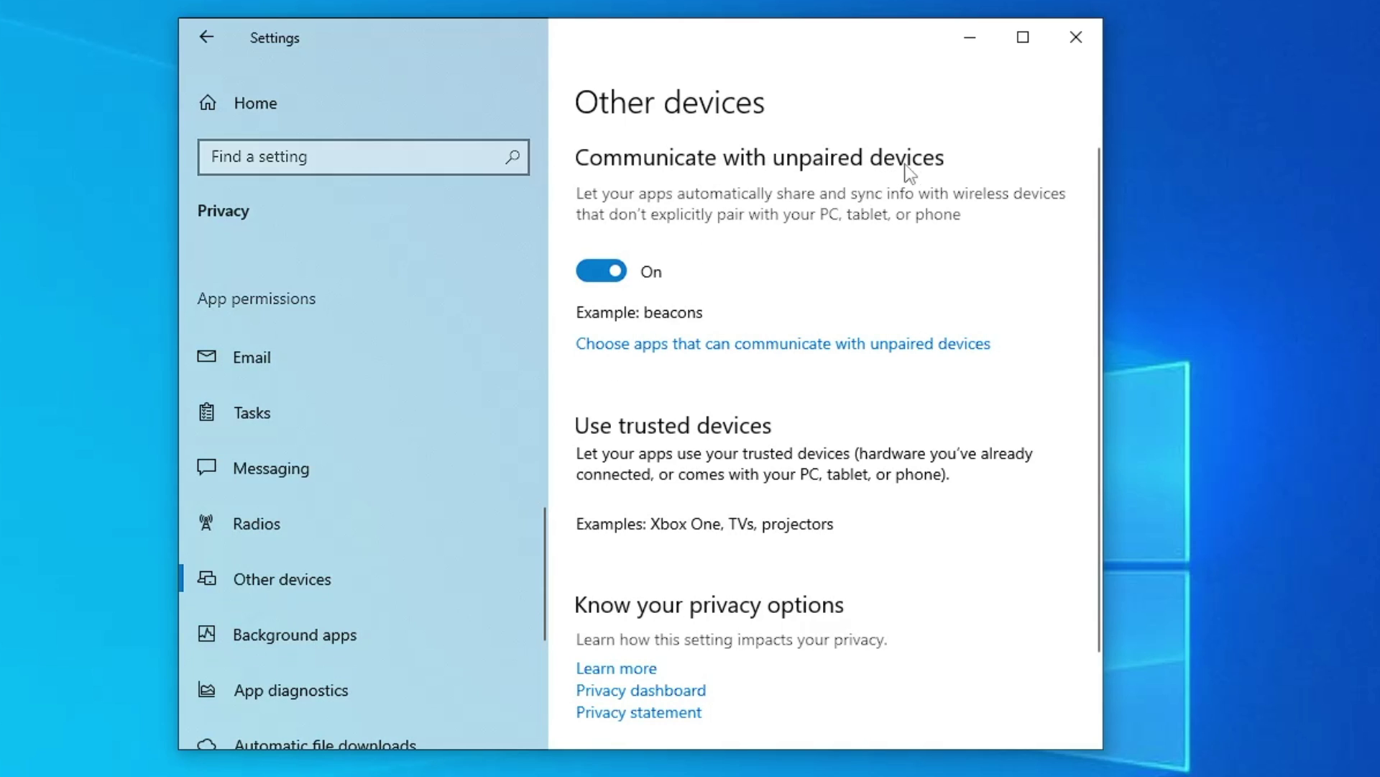
click(620, 278)
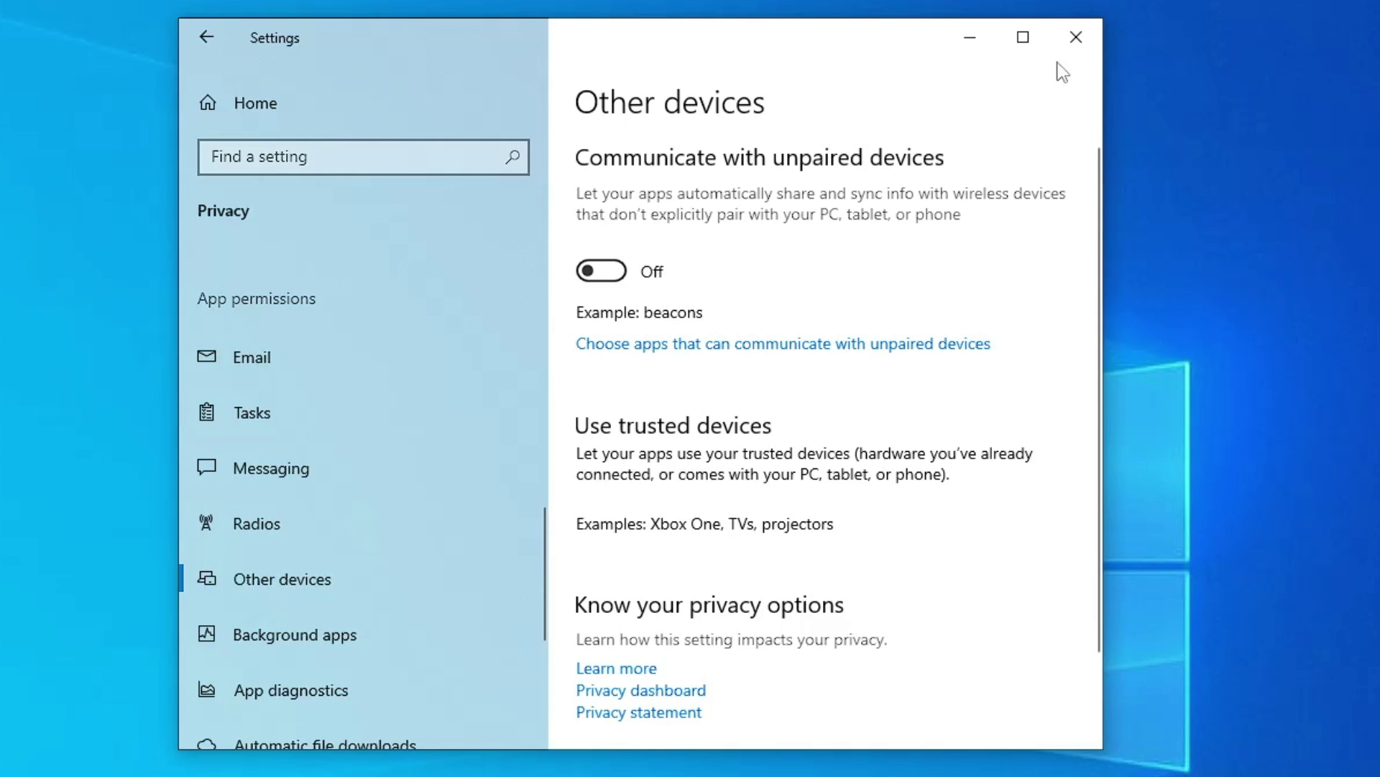
Go from Settings Home to System > Storage to see Local Disk (C:) usage.
scroll(399, 348, up, 4)
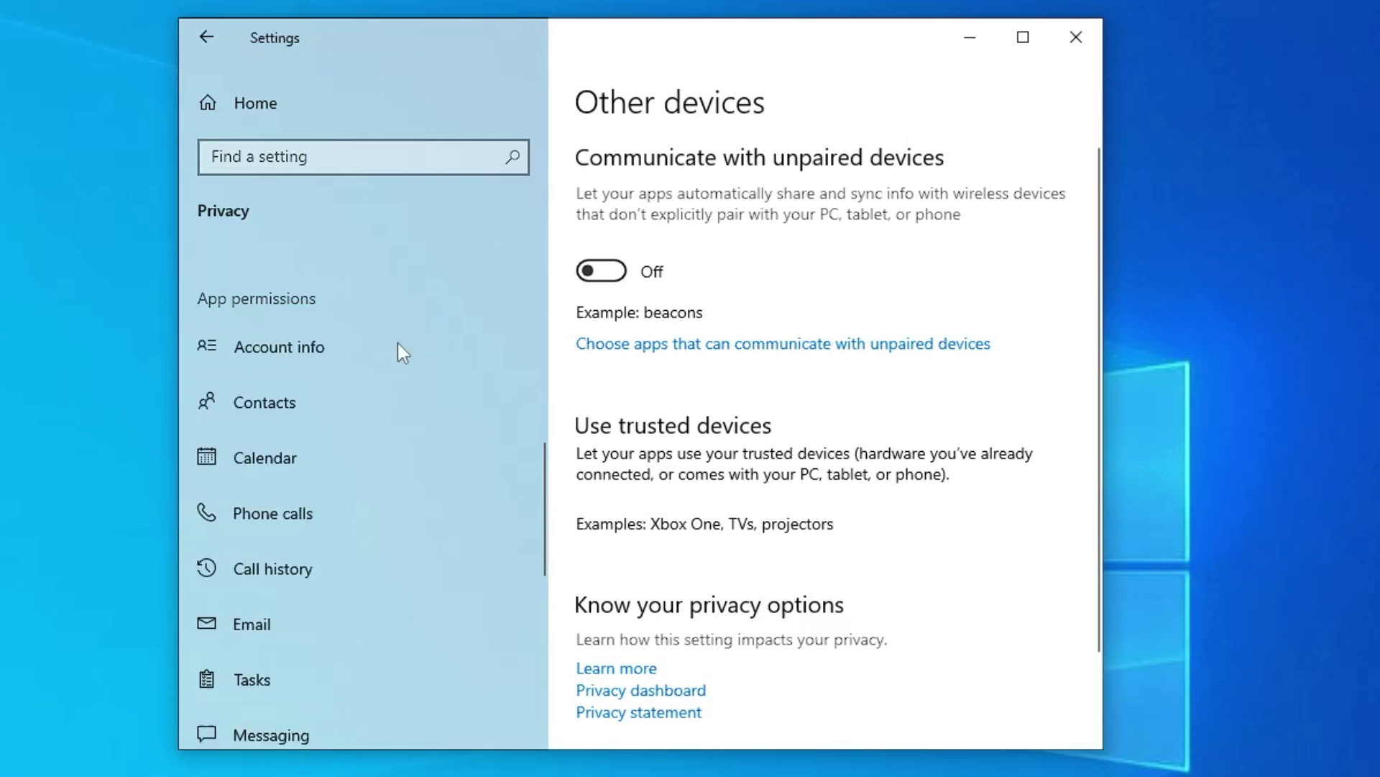
click(256, 103)
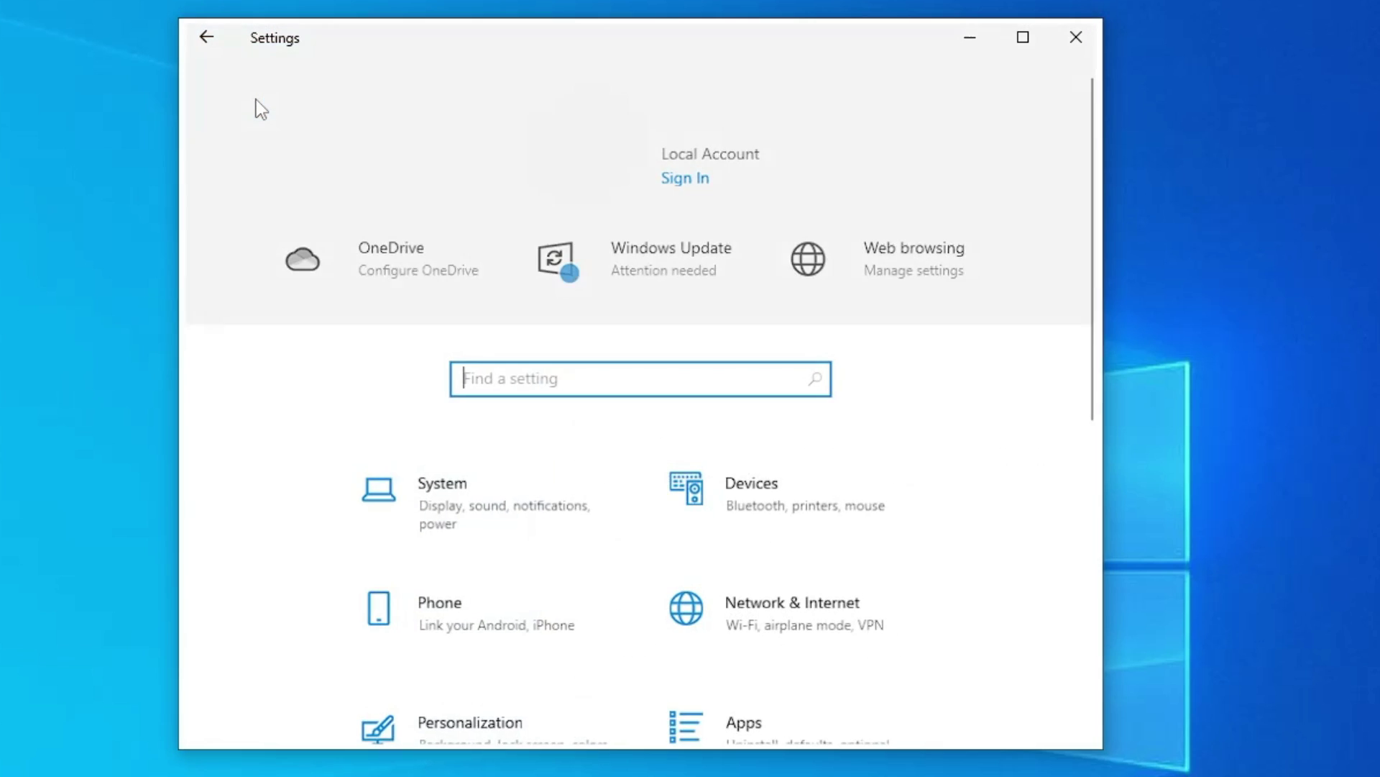
scroll(537, 298, down, 2)
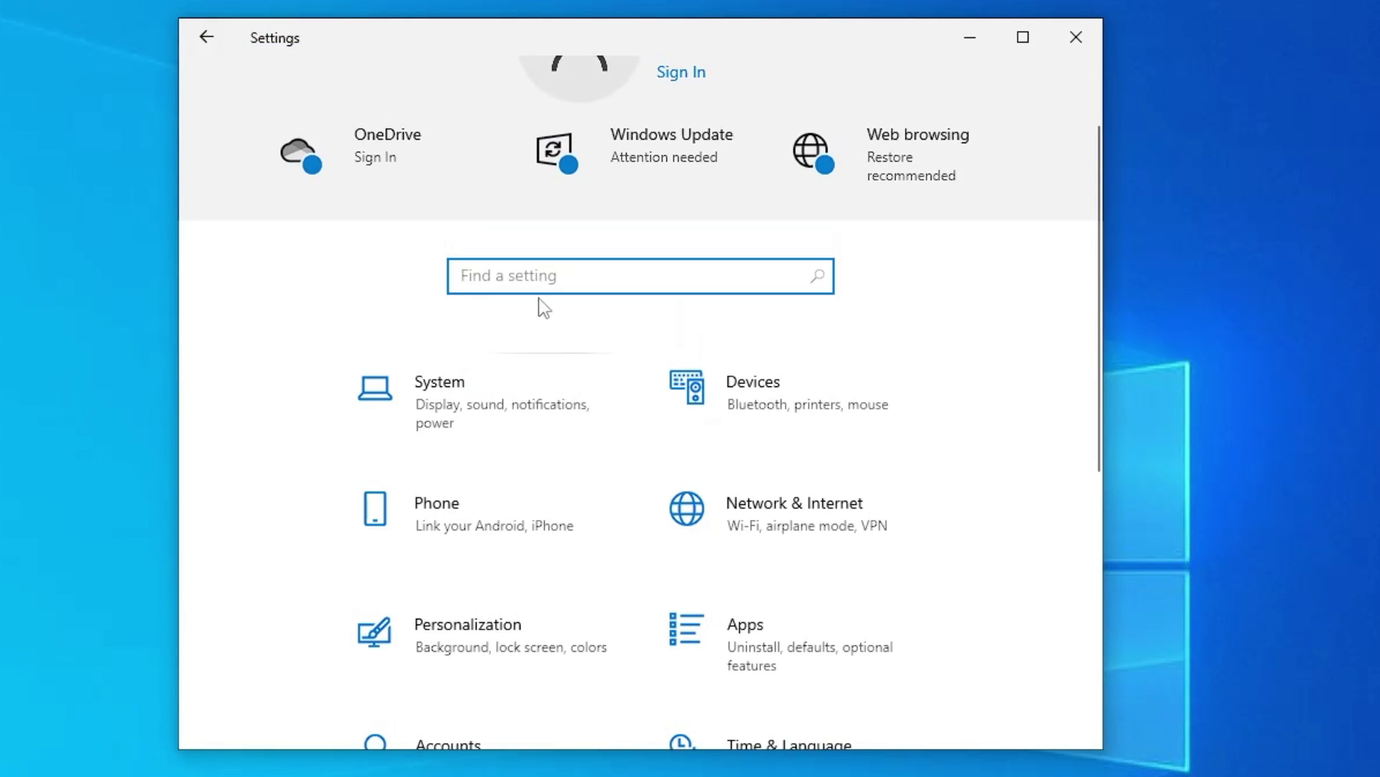
click(481, 406)
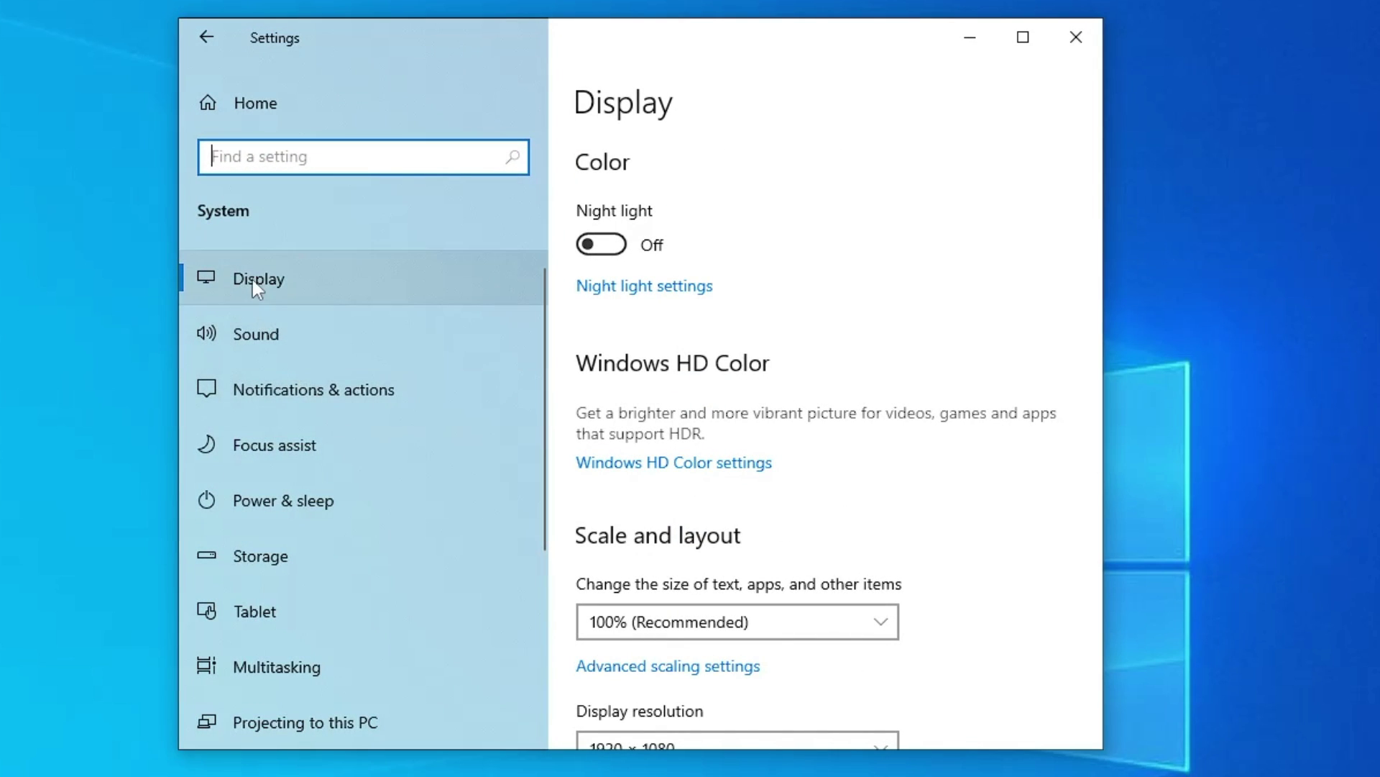
click(270, 558)
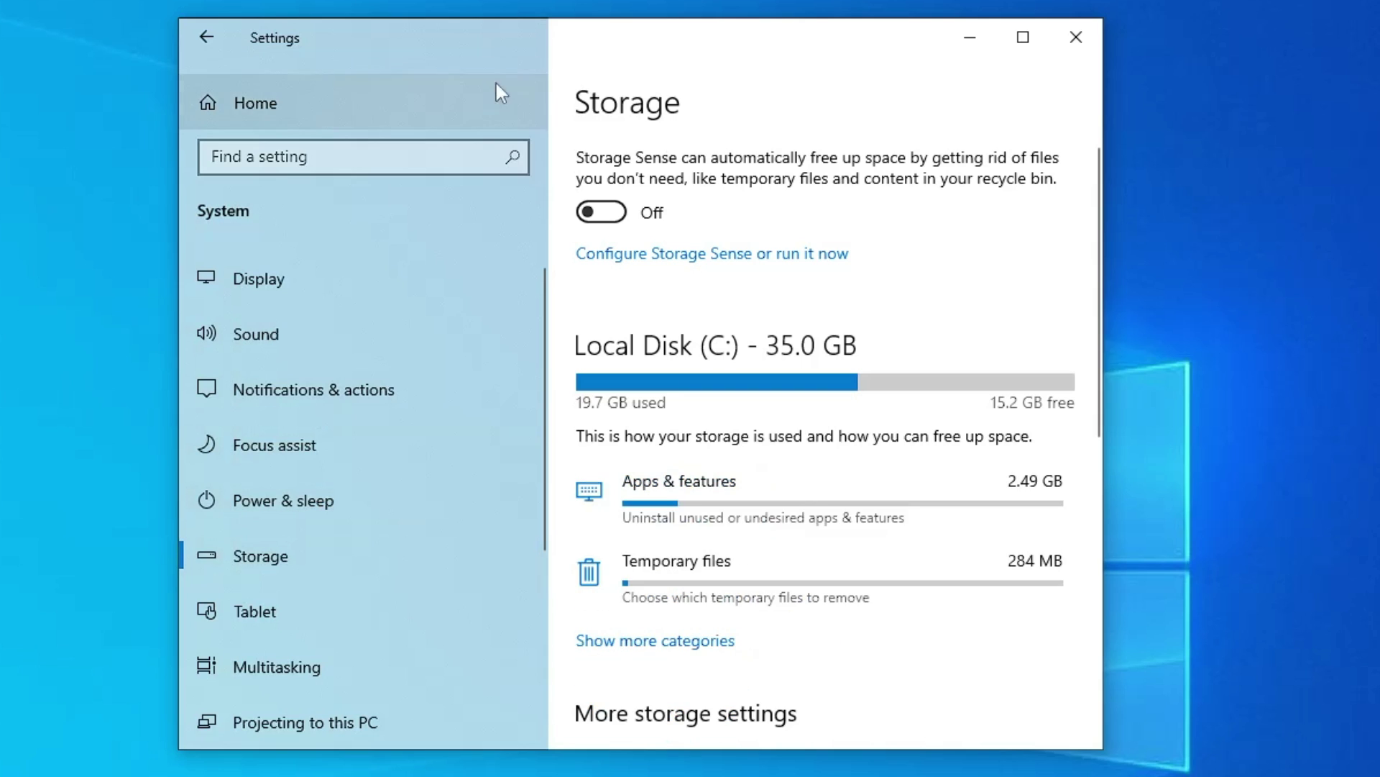
drag(703, 40, 432, 50)
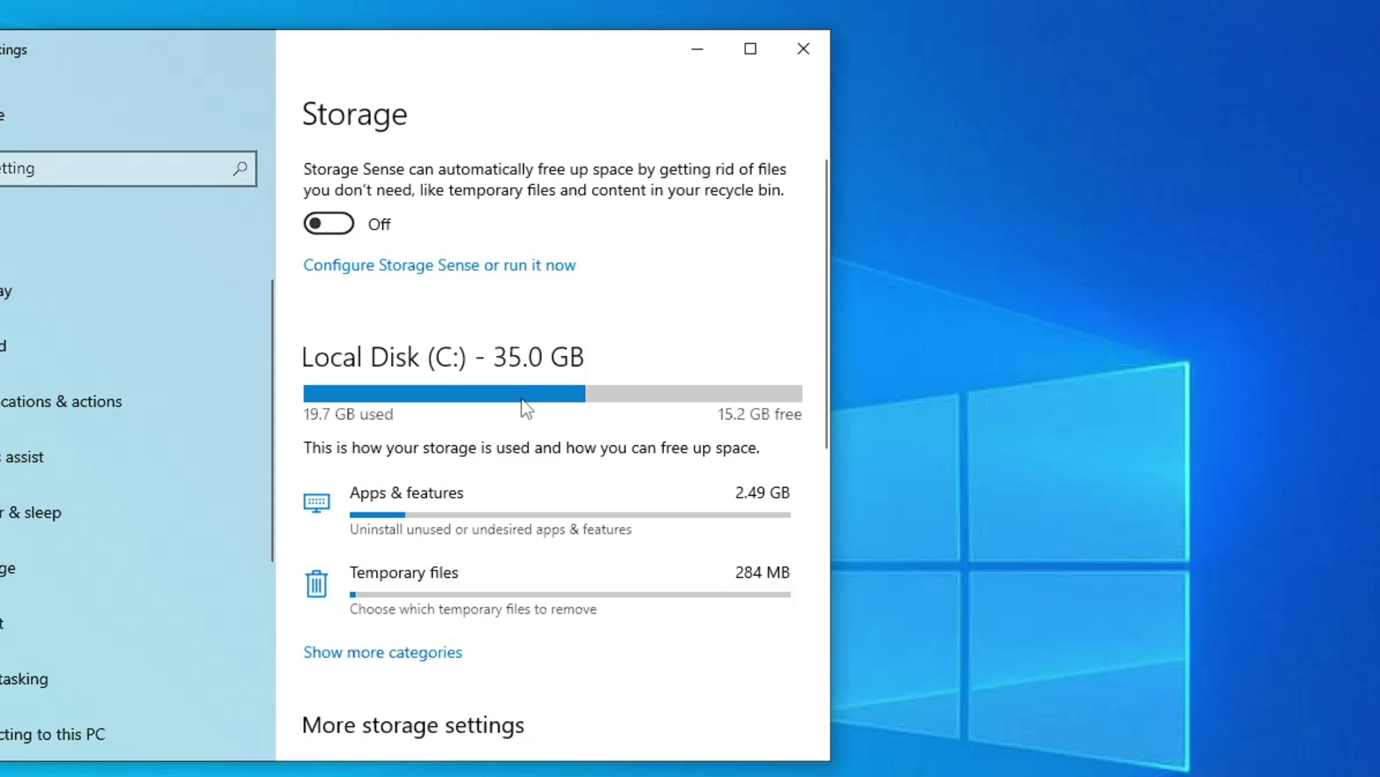
scroll(426, 576, down, 2)
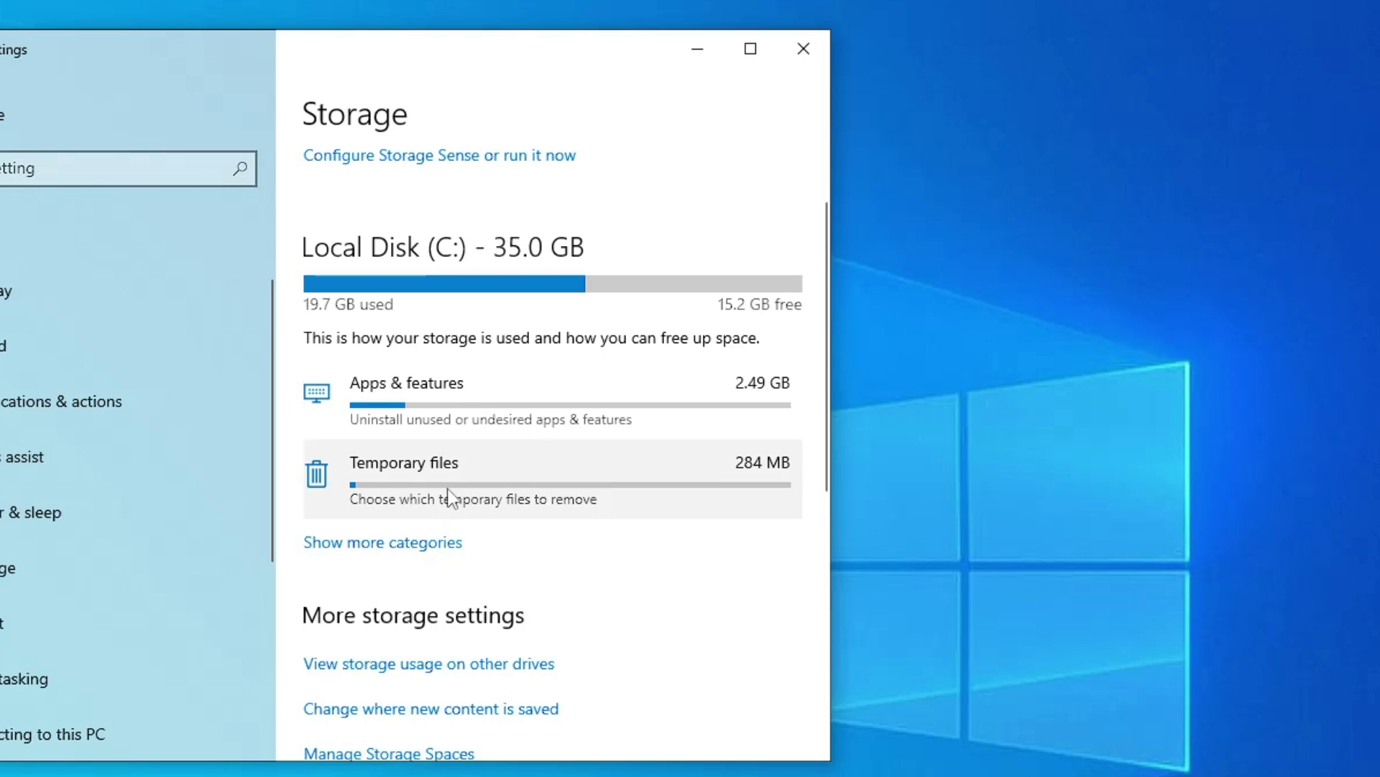
Remove the temporary files, with Delivery Optimization Files (546 MB) included.
click(450, 487)
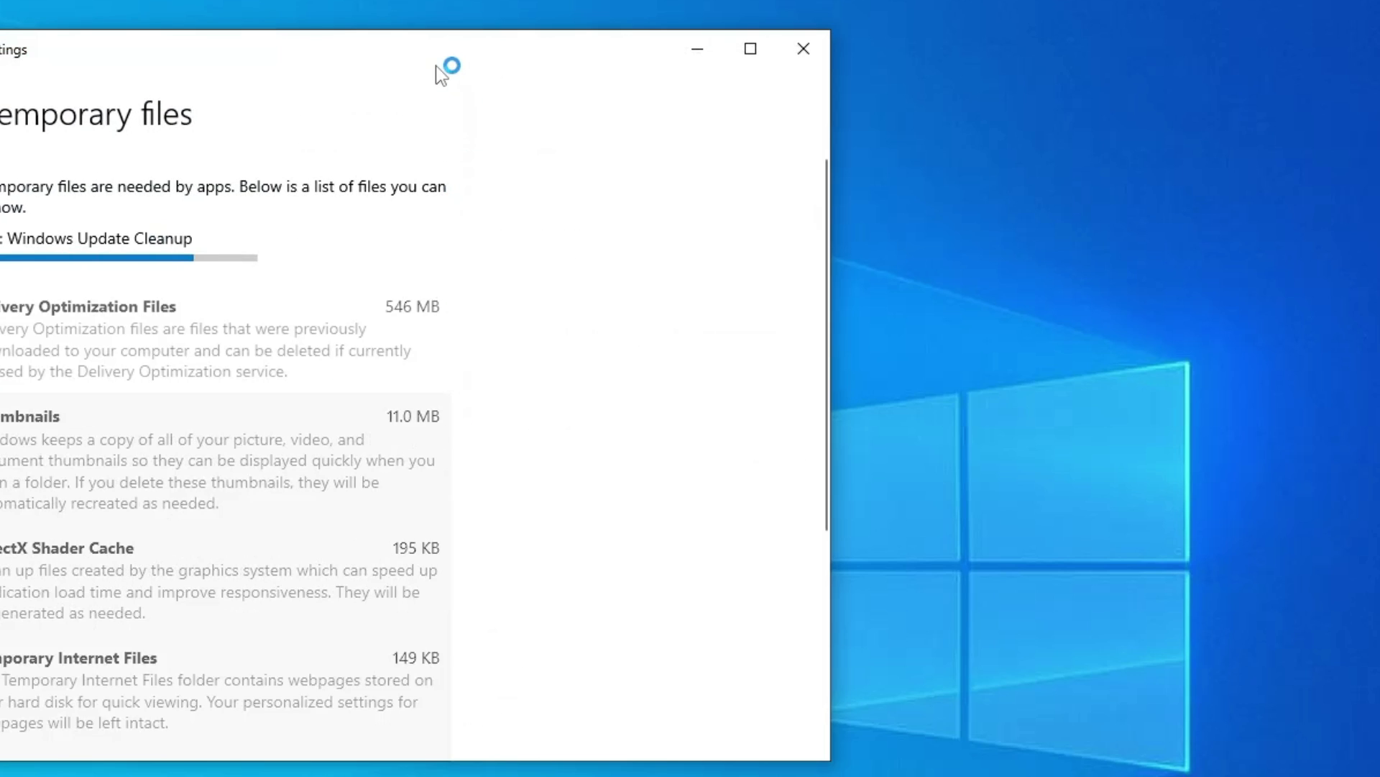
drag(436, 66, 744, 67)
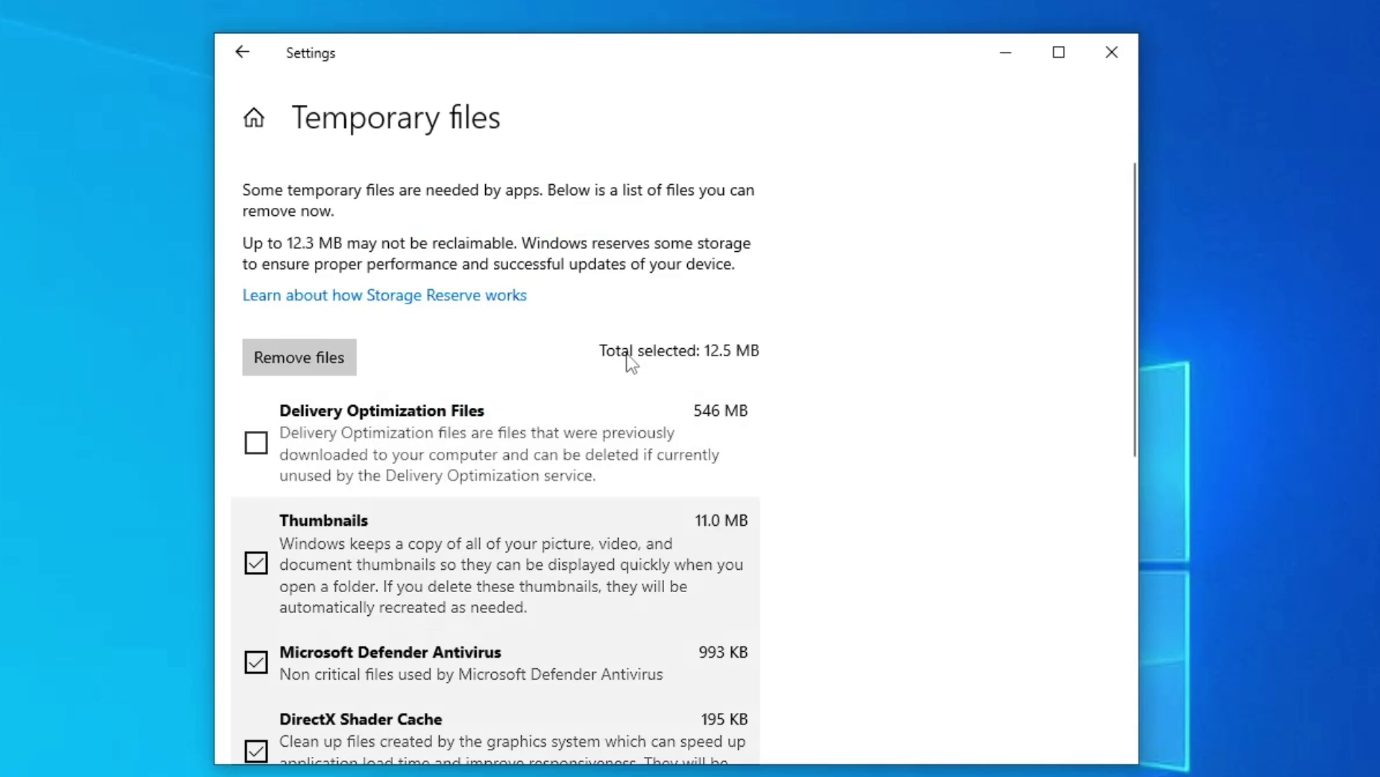
scroll(430, 486, down, 3)
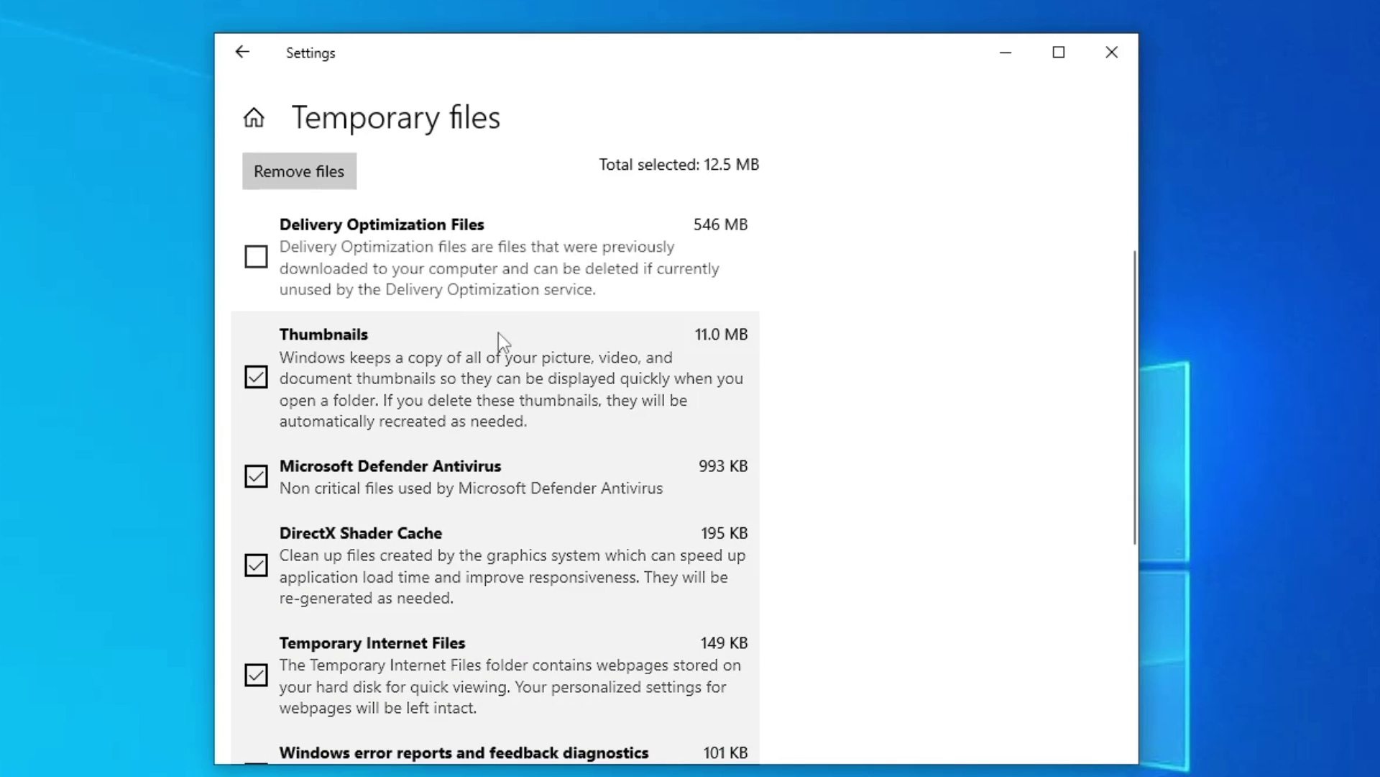
scroll(498, 332, down, 5)
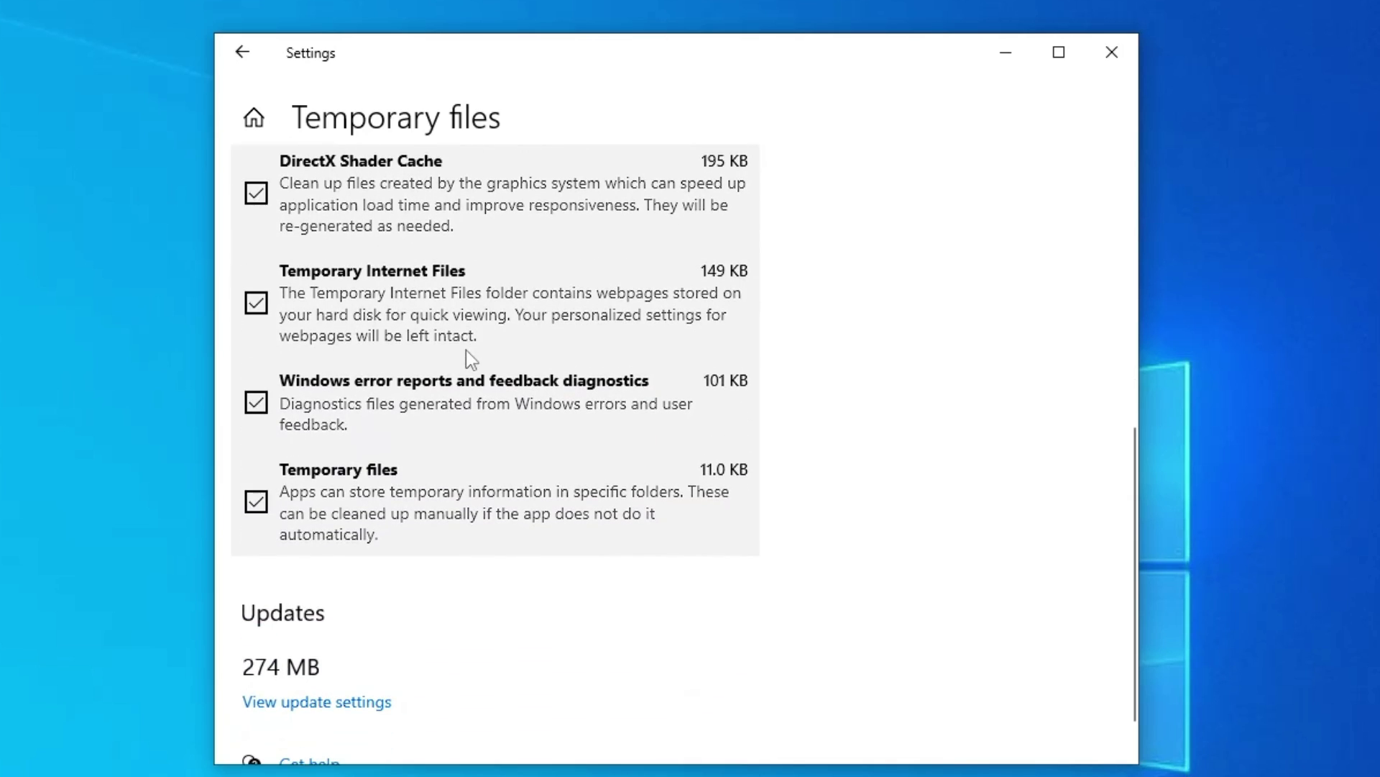
scroll(466, 350, up, 3)
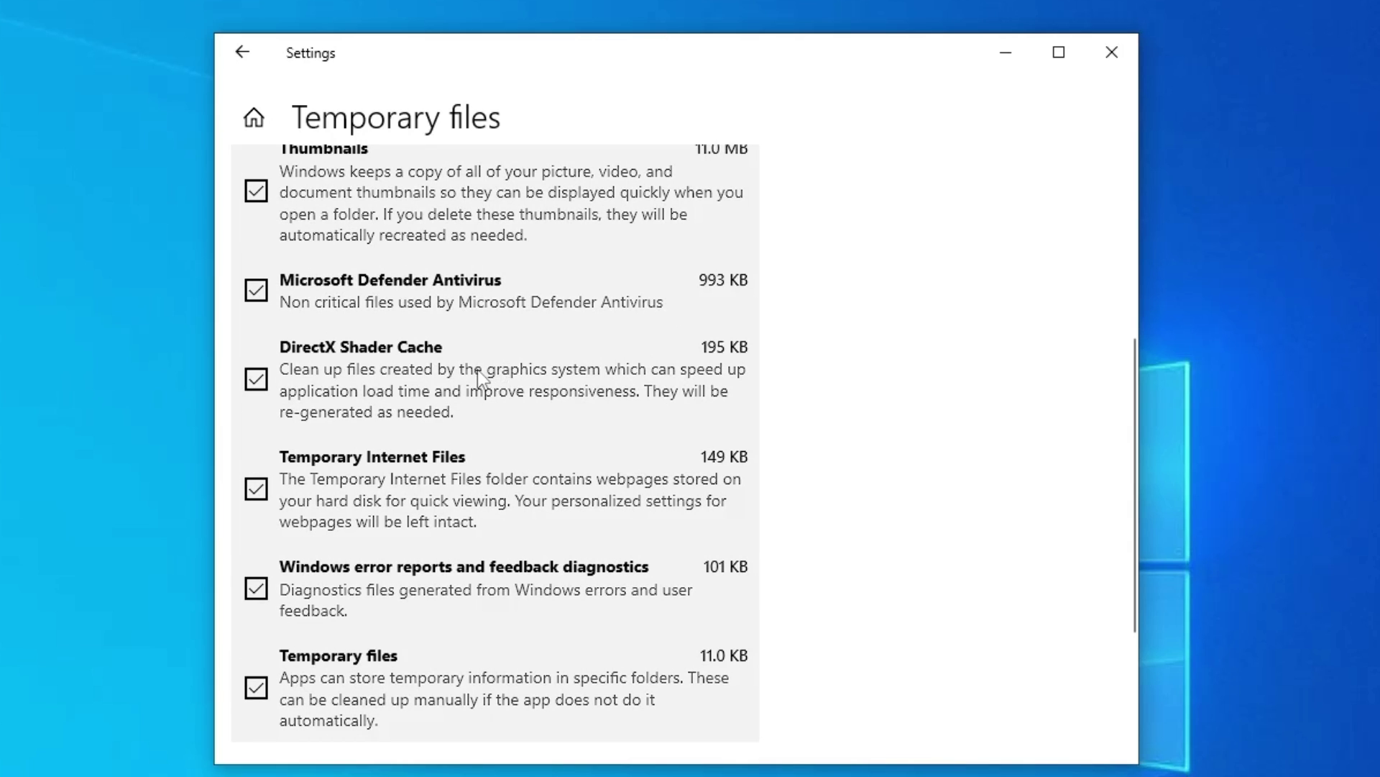
scroll(481, 377, up, 3)
click(274, 257)
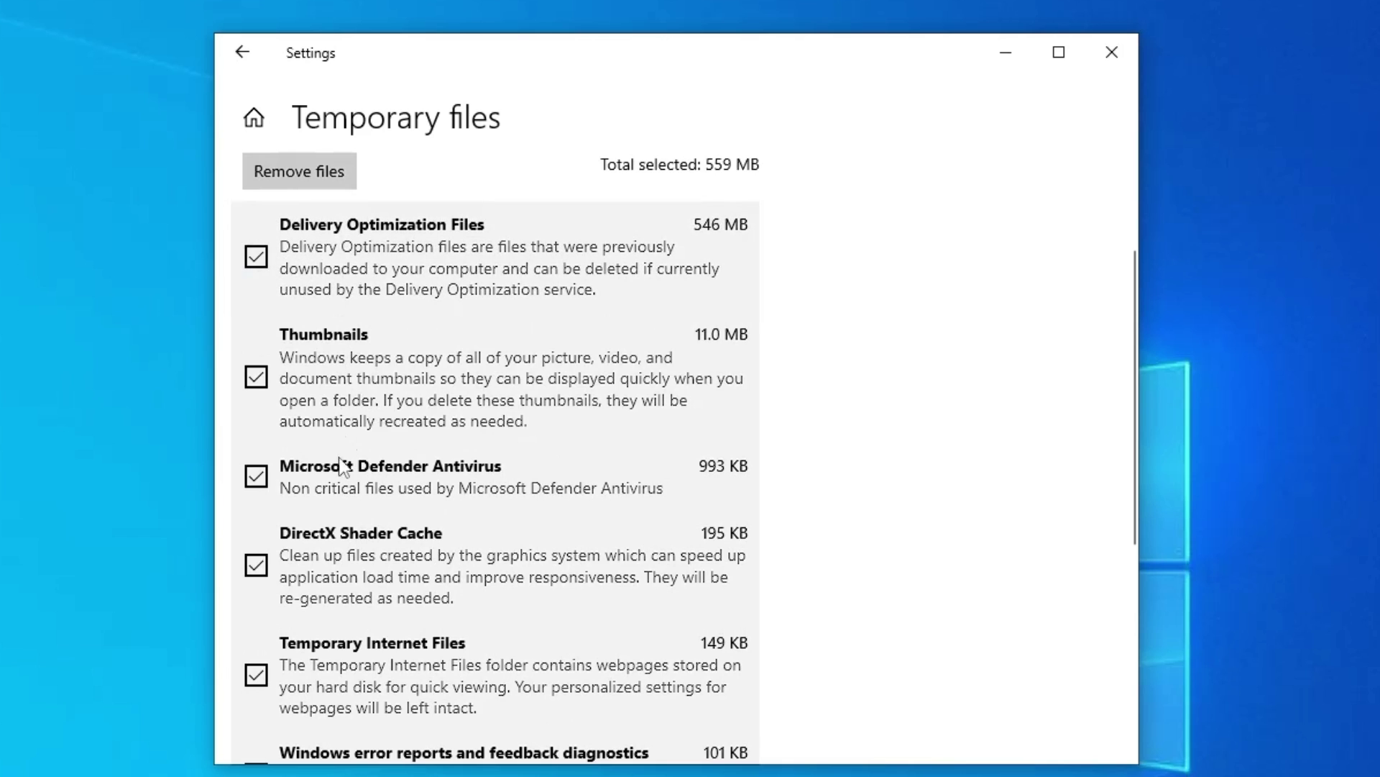
scroll(386, 547, down, 3)
scroll(380, 560, up, 4)
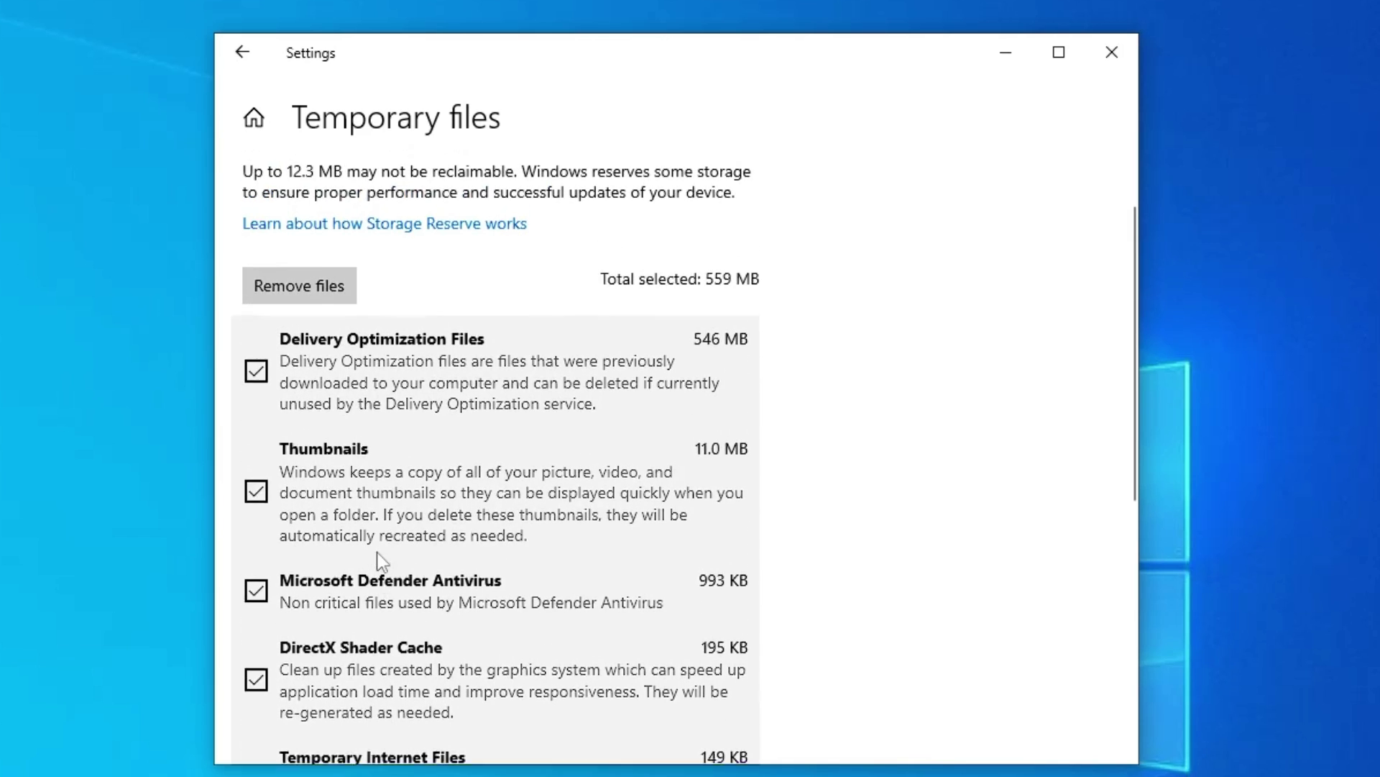
scroll(377, 551, up, 1)
click(312, 363)
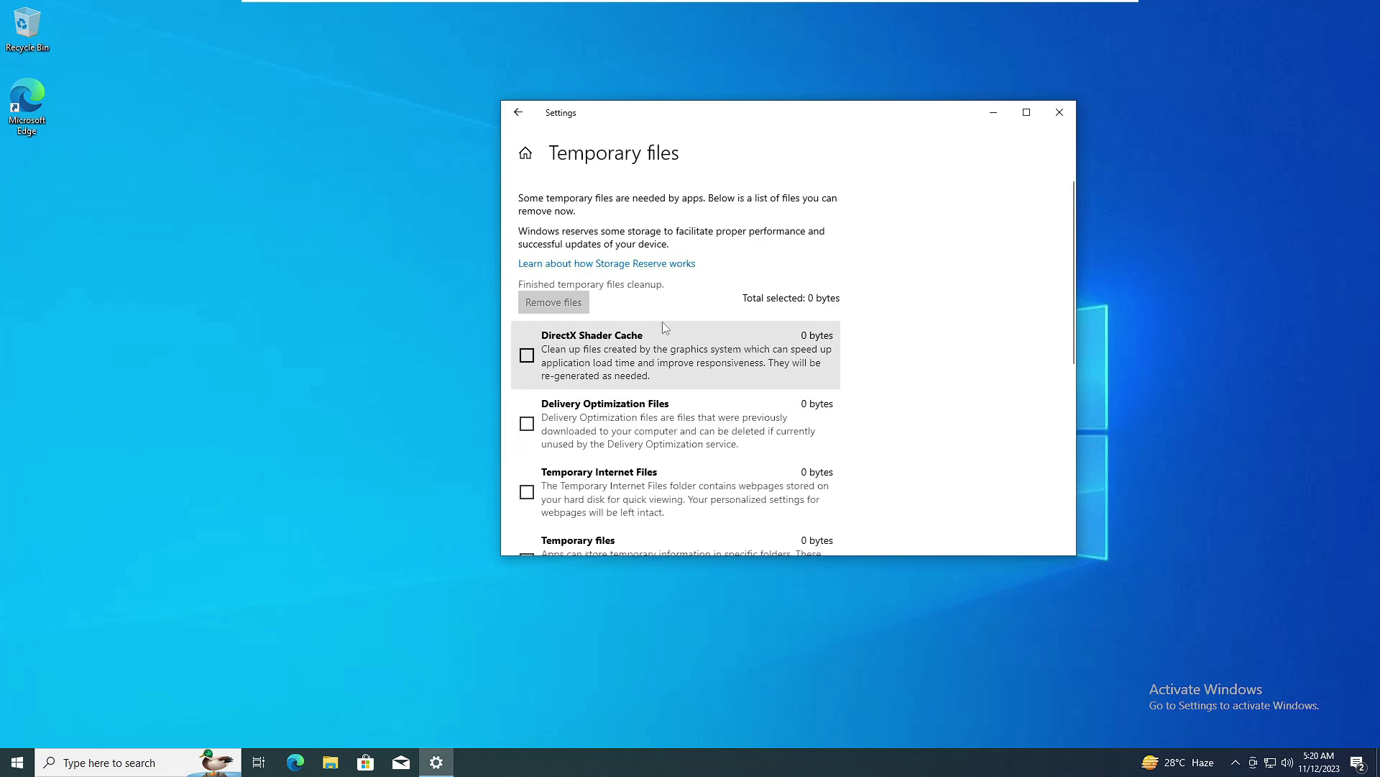
Close Settings and open the C:\Windows\Temp folder with the Run command 'temp'.
click(1060, 112)
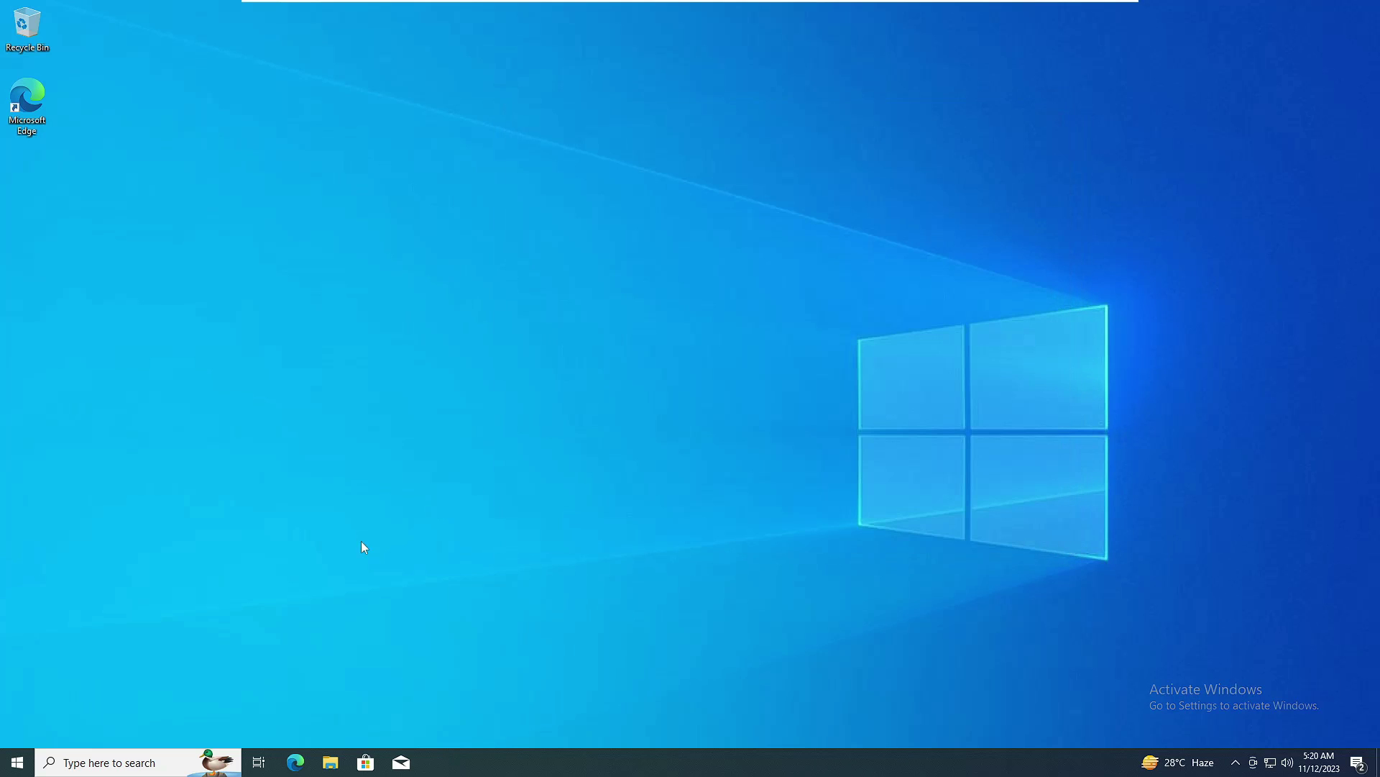
right_click(29, 755)
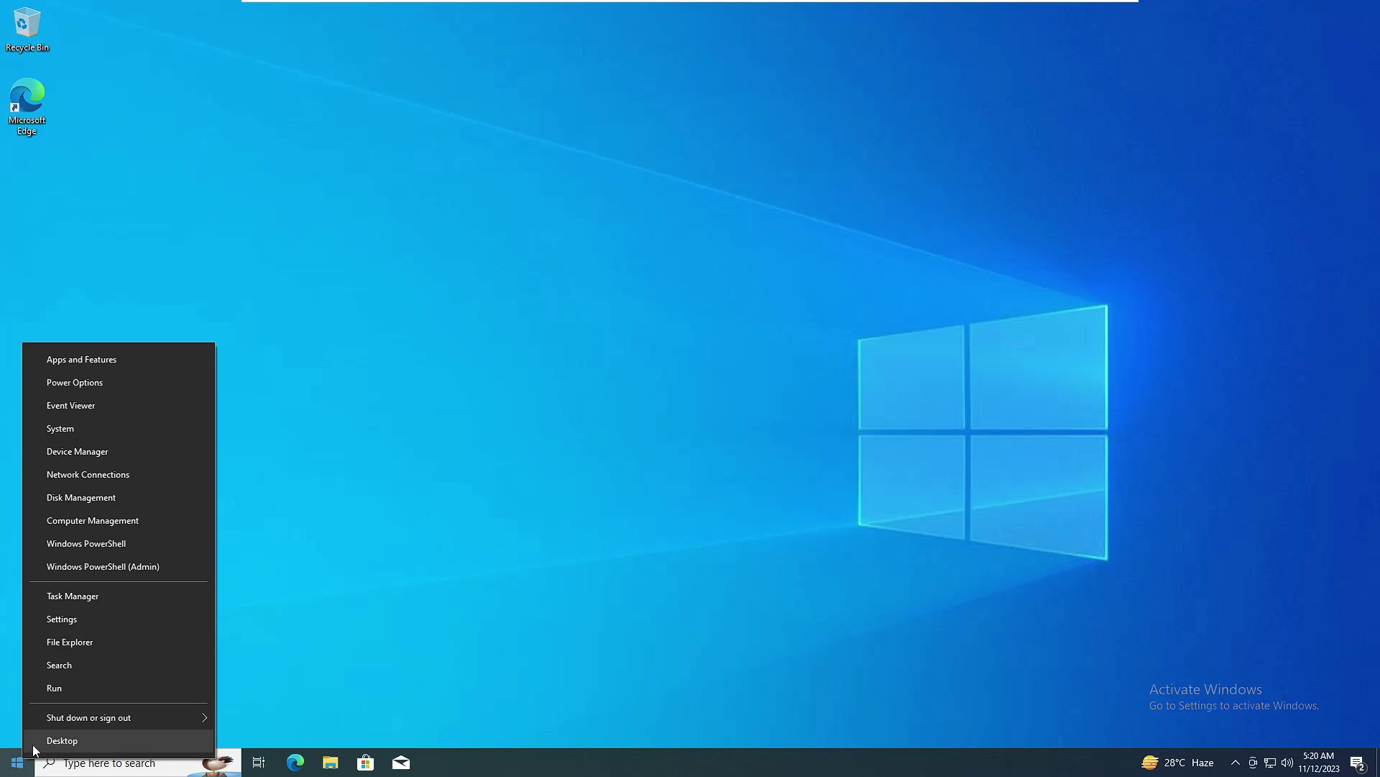
click(70, 687)
text(temp)
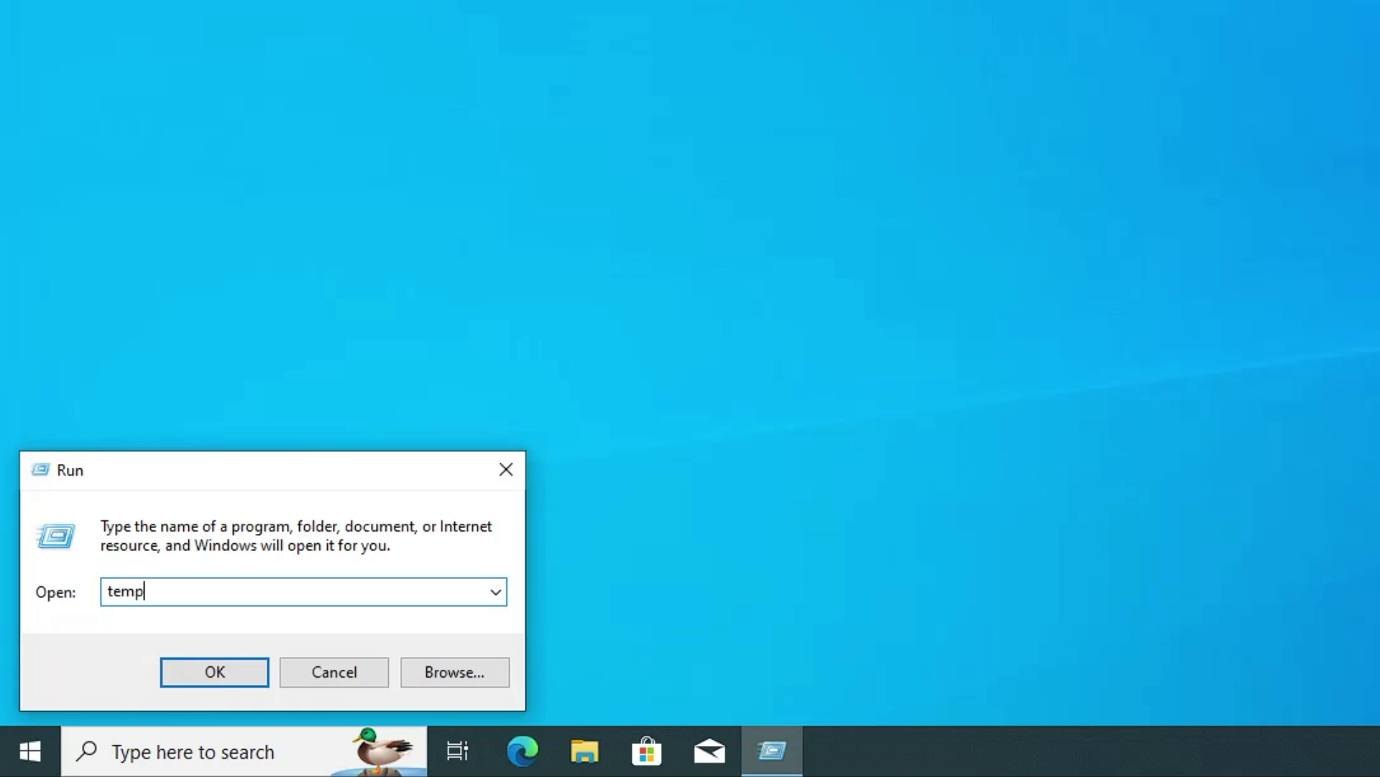
key(ctrl+a)
key(Return)
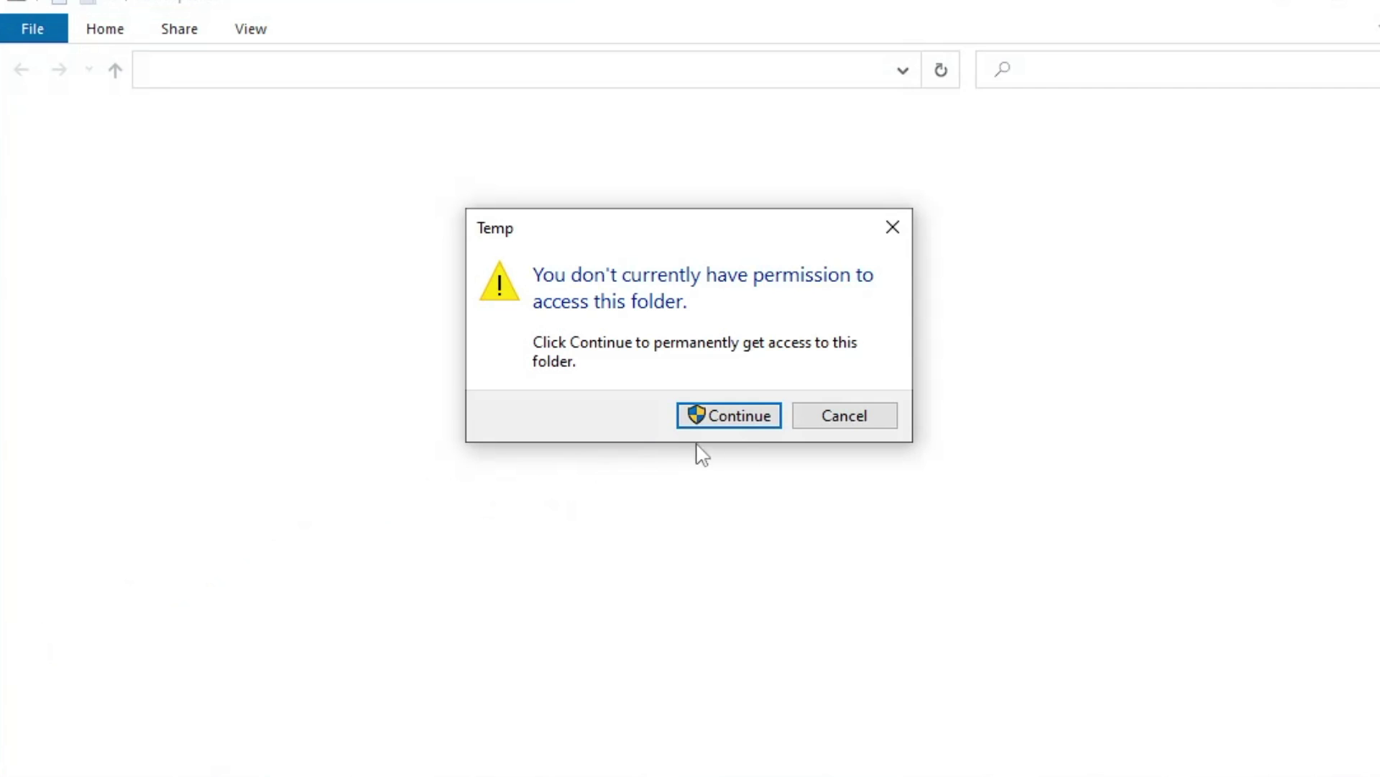
click(1261, 111)
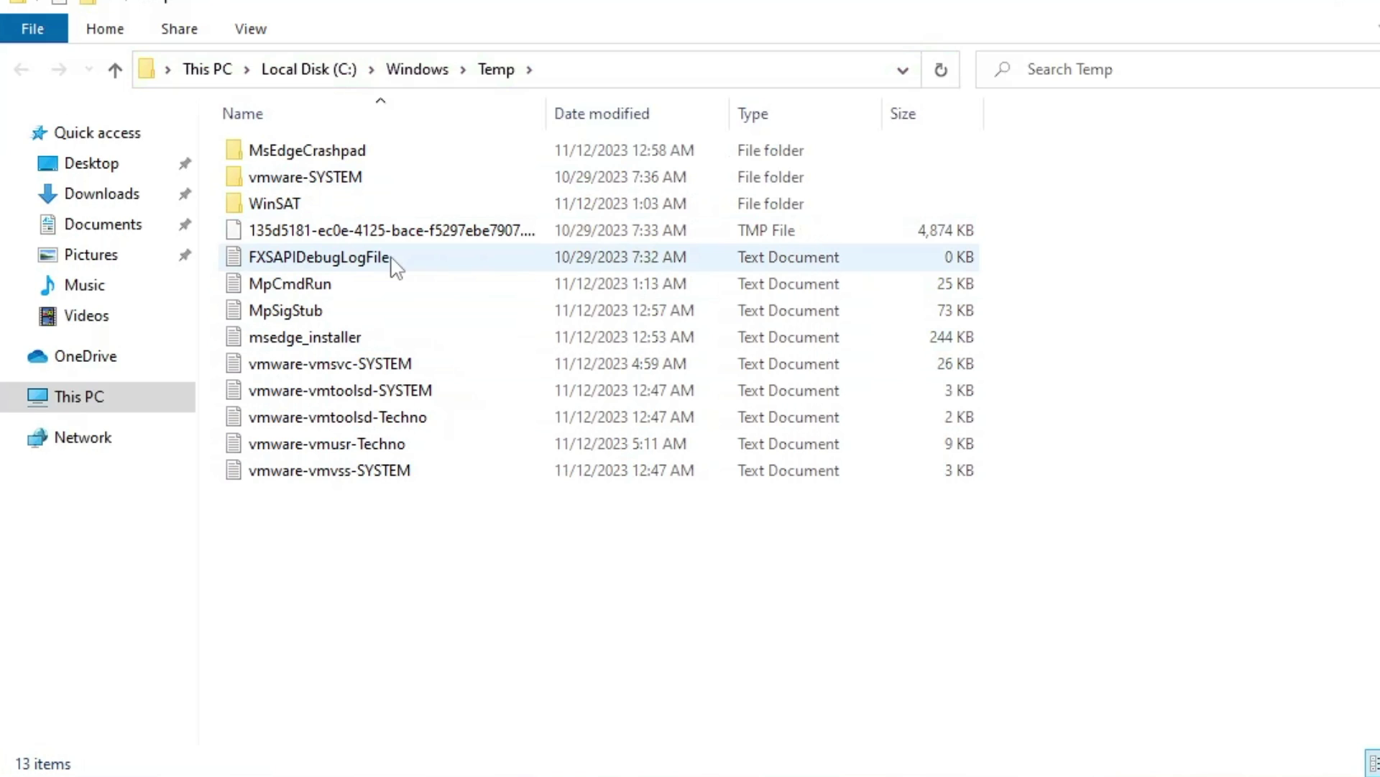
Delete everything in the Temp folder except in-use files, then close the window.
key(ctrl+a)
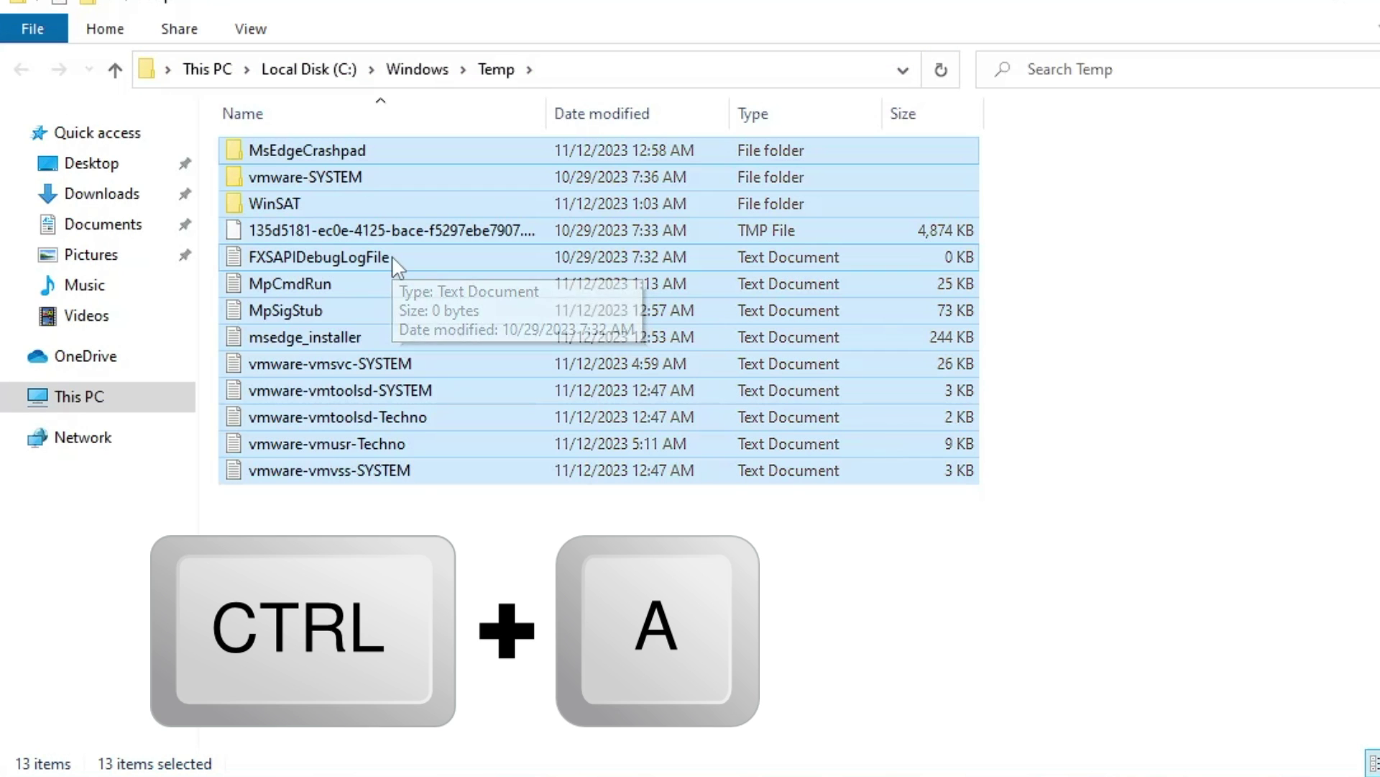
right_click(405, 216)
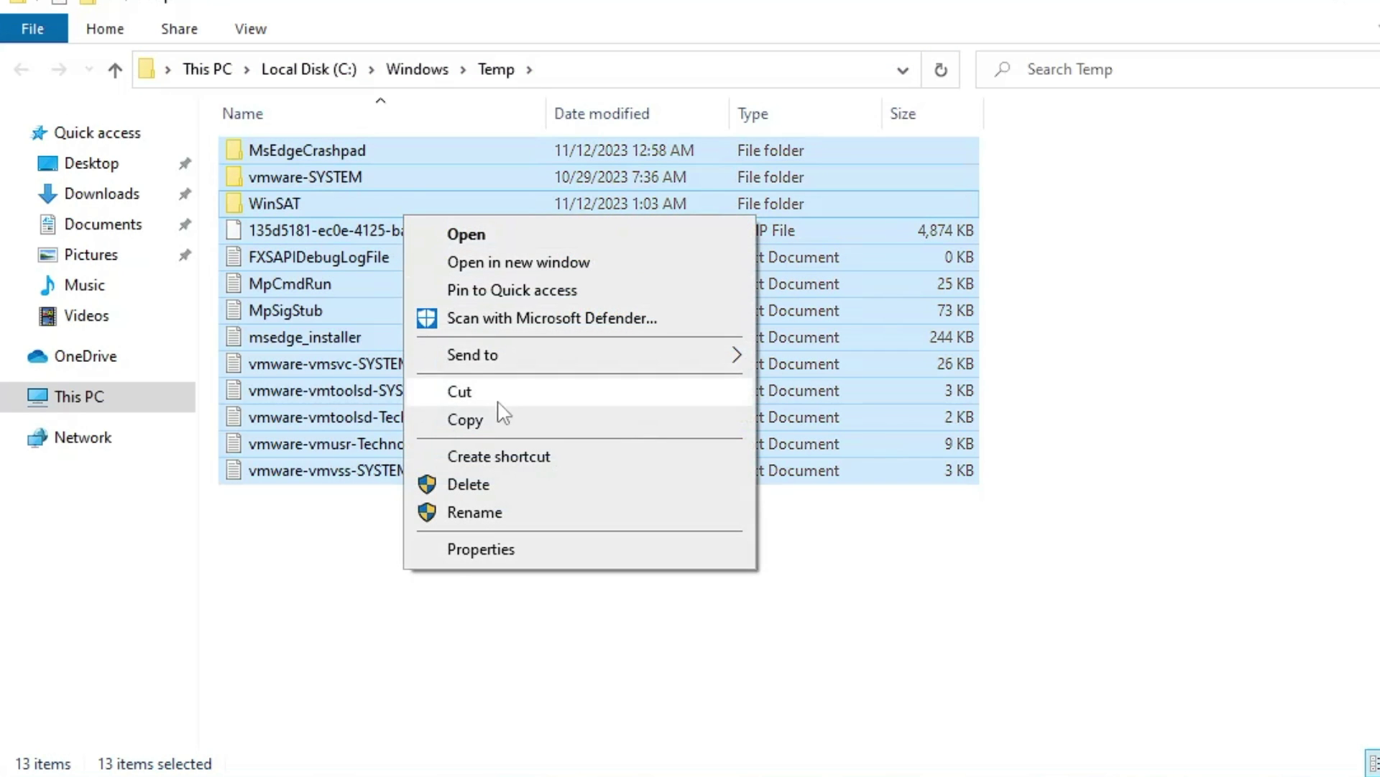
click(493, 484)
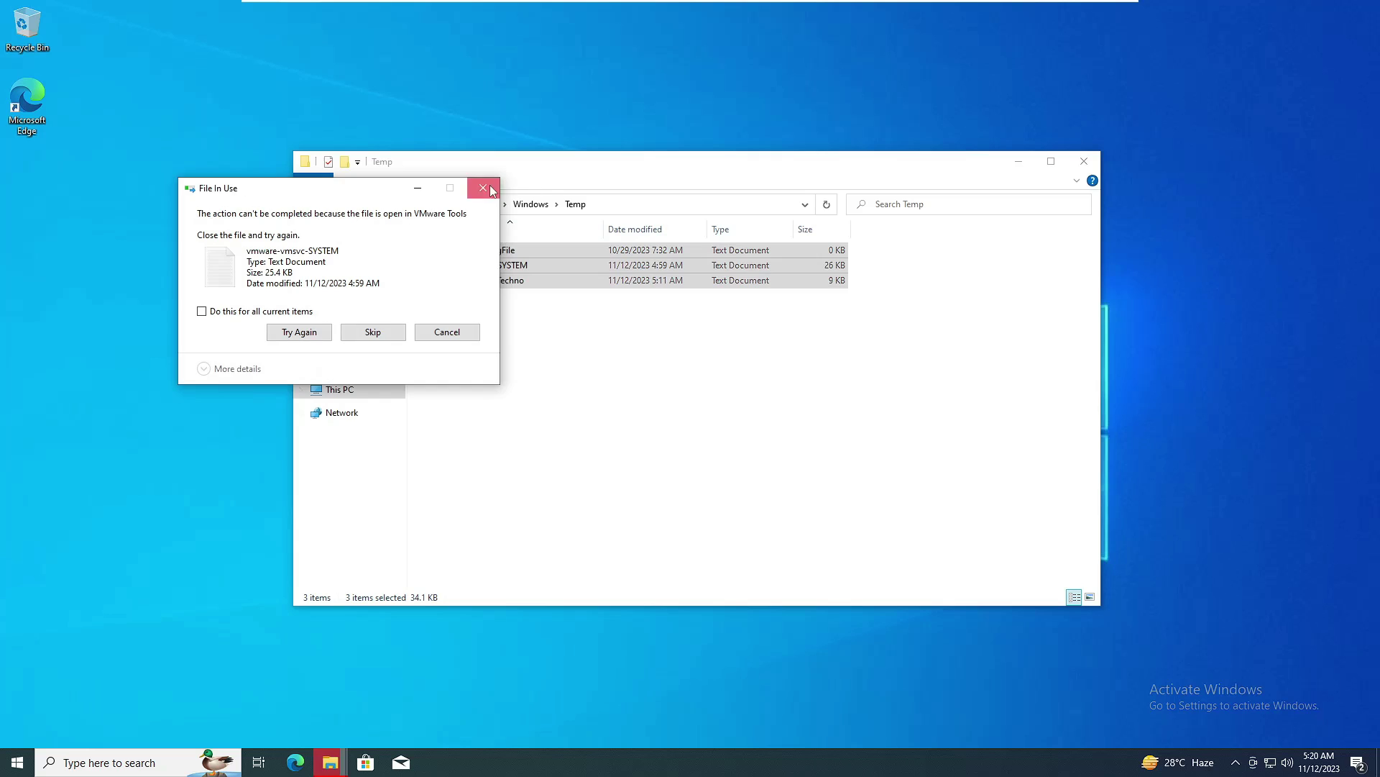
click(483, 189)
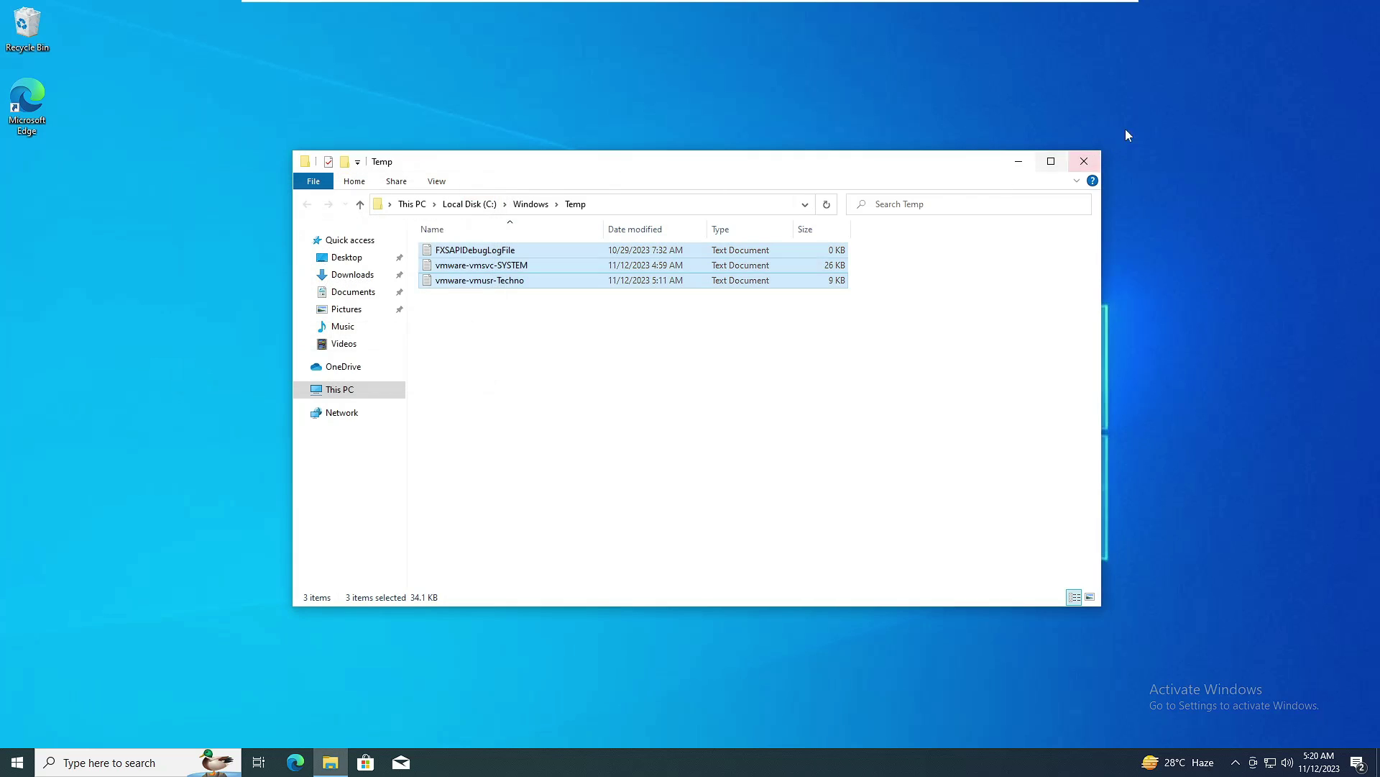
click(1084, 161)
Open the user's %temp% folder from the Run box.
right_click(15, 766)
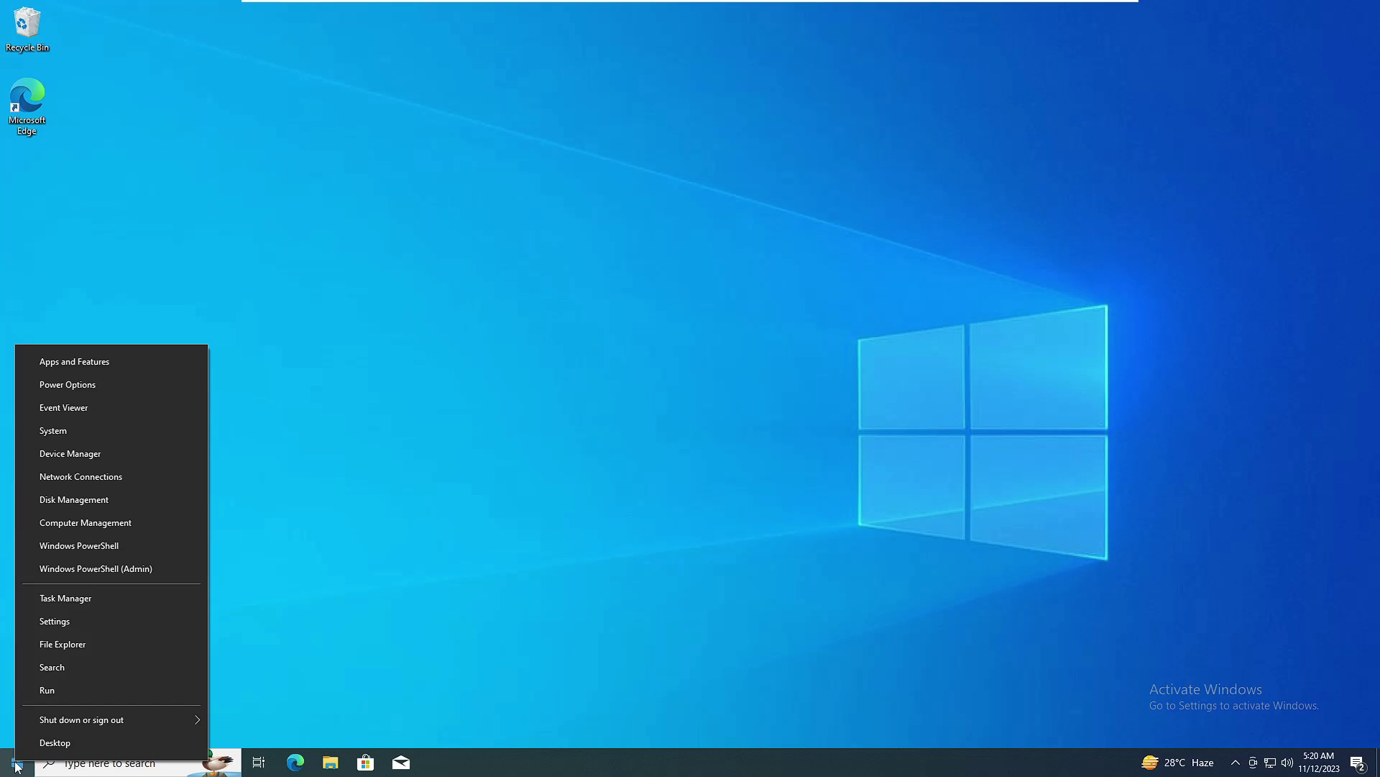
click(61, 689)
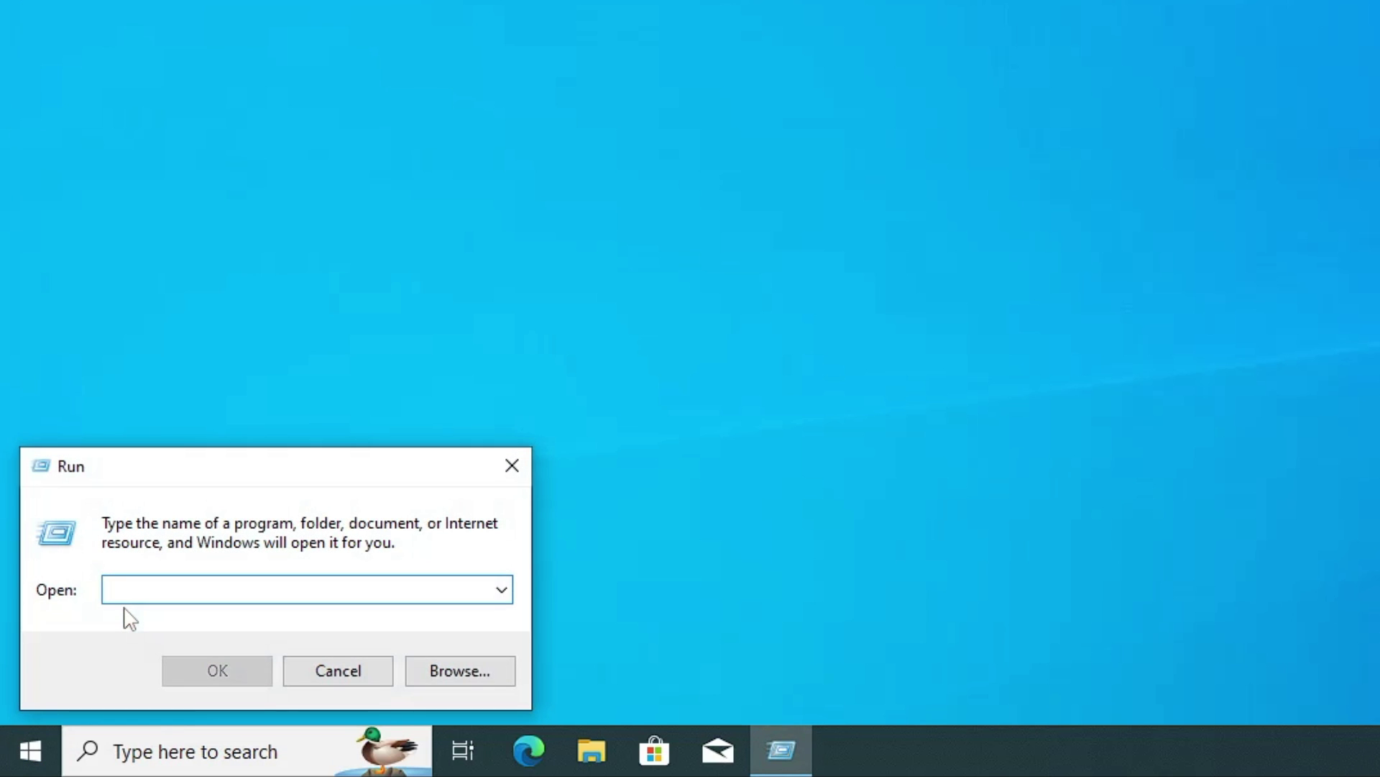
text(%te)
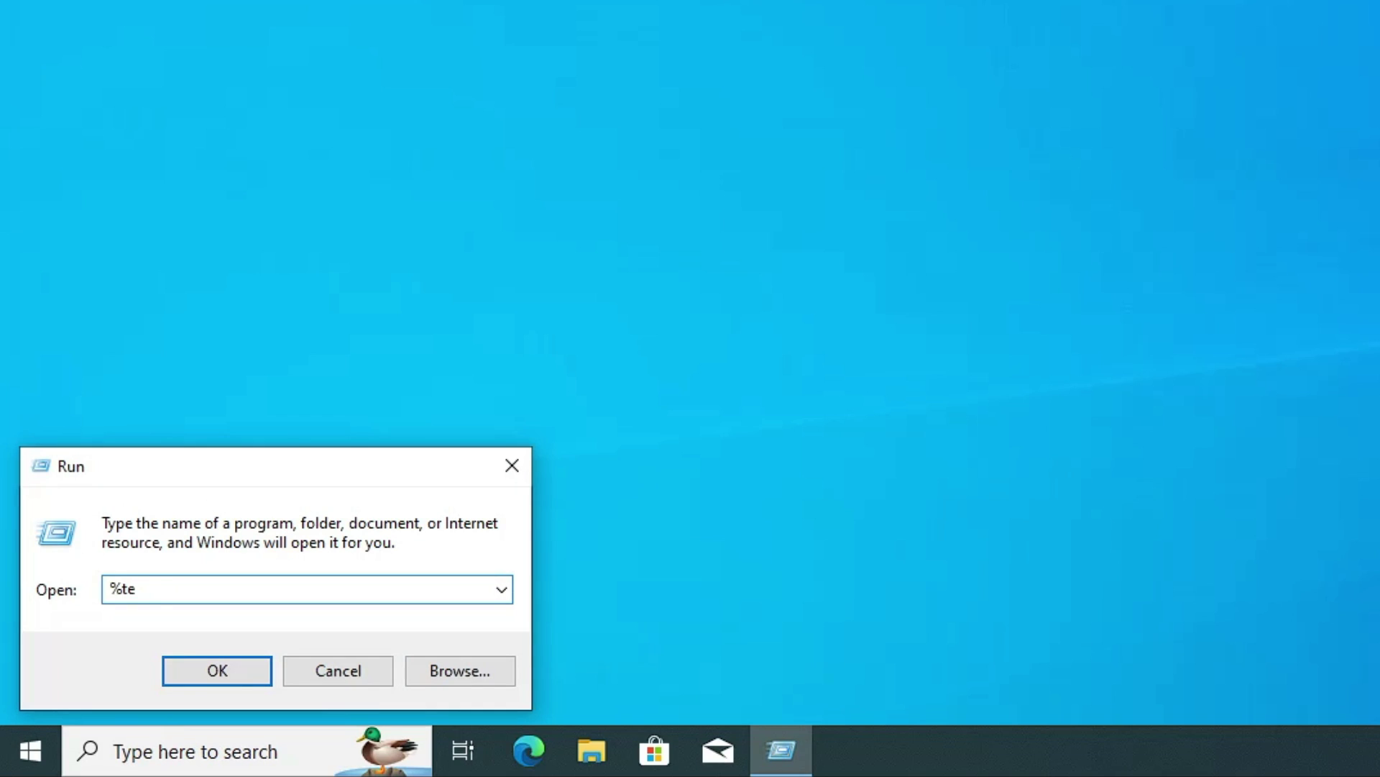
text(mo%)
click(239, 665)
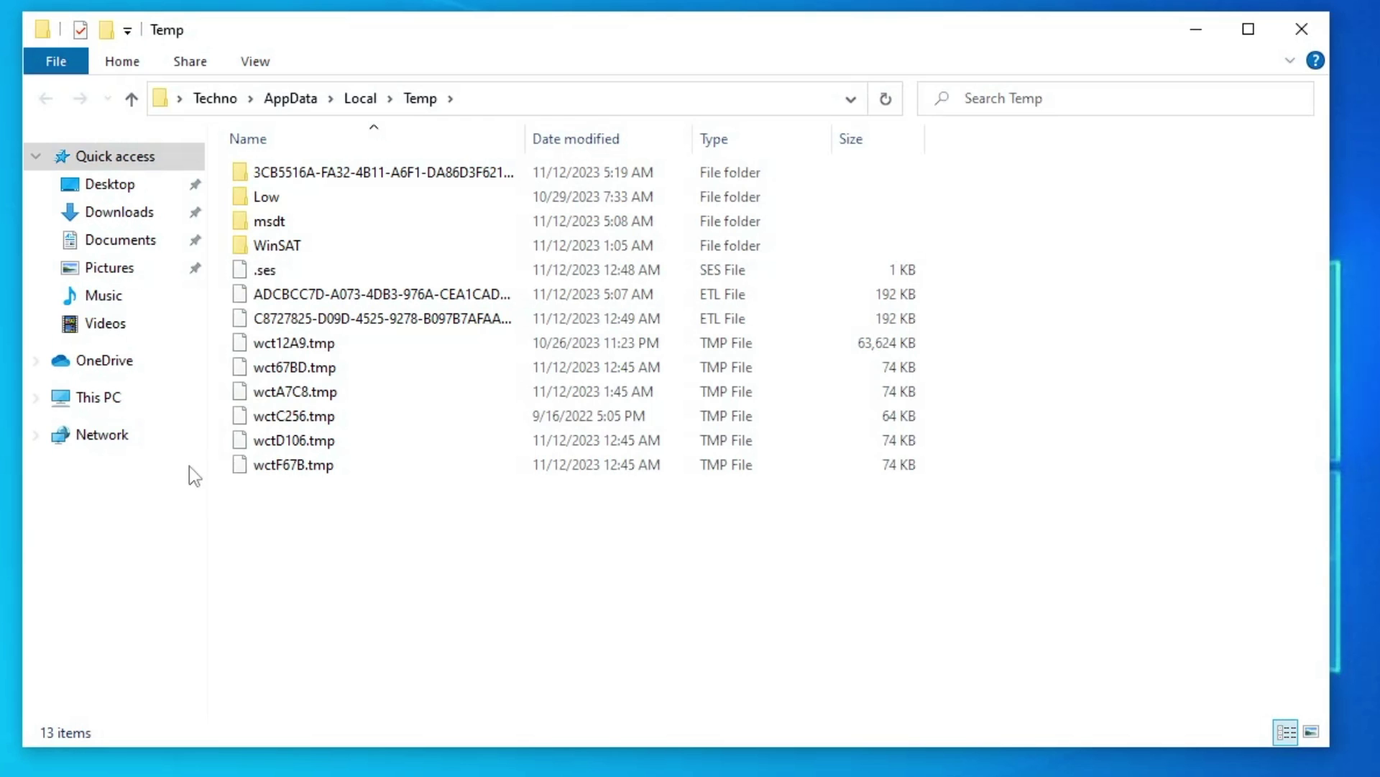
Permanently delete all 13 items in the folder, skipping those still in use.
key(ctrl+a)
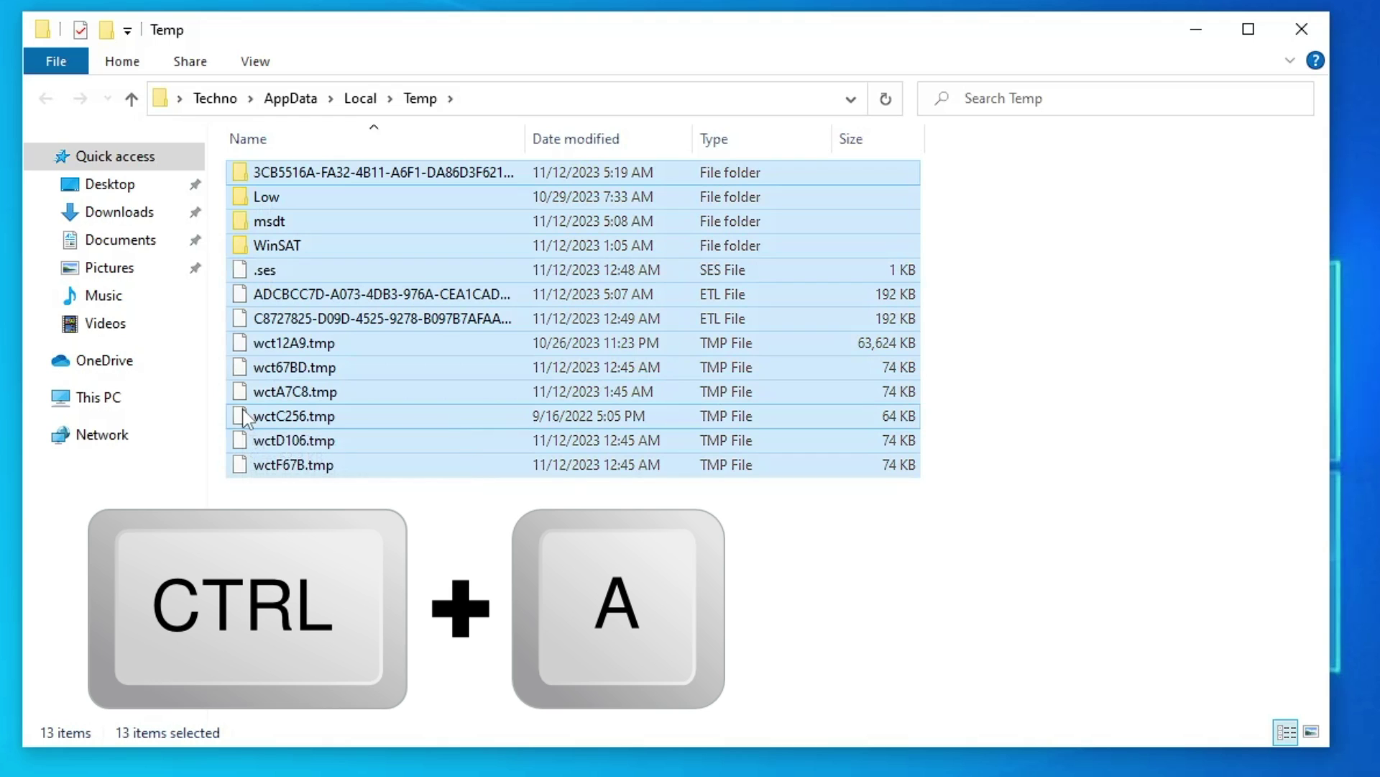
key(shift+Delete)
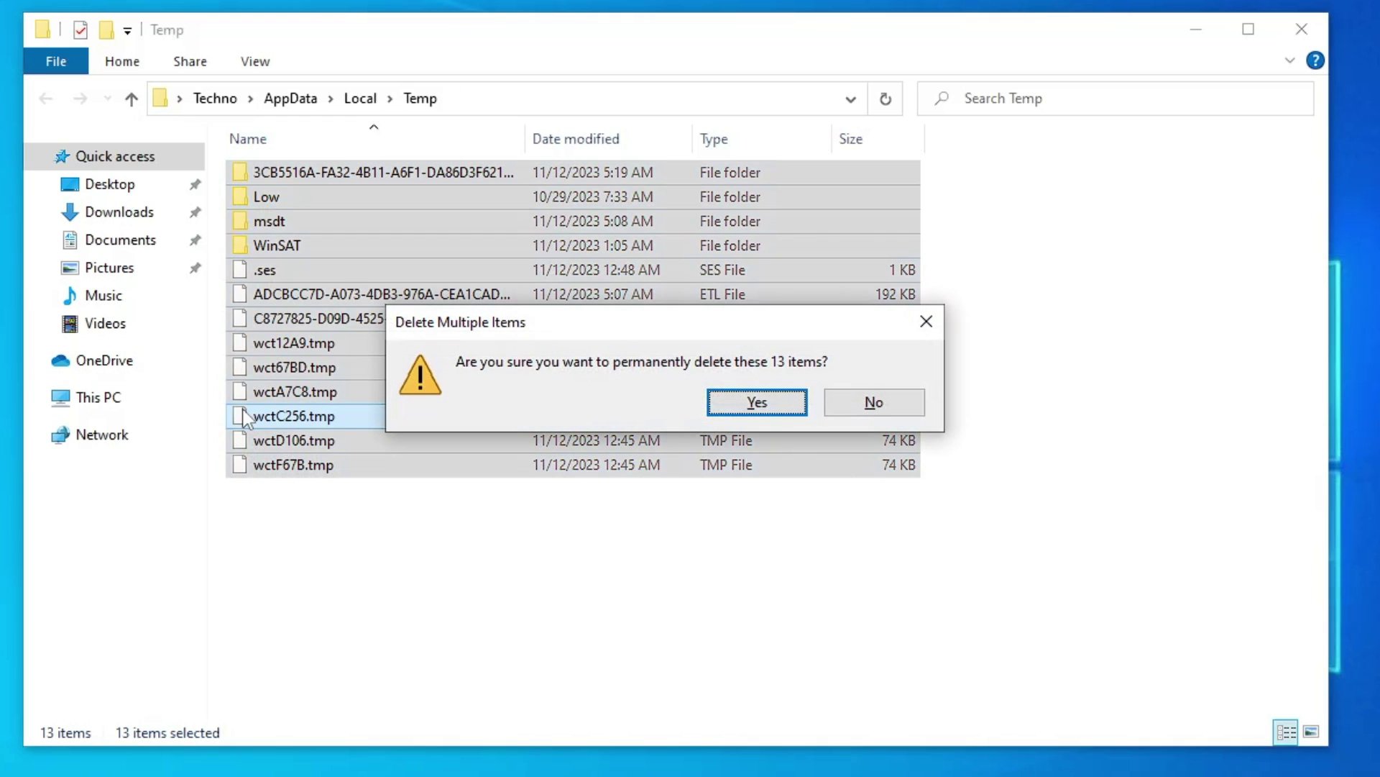
click(723, 398)
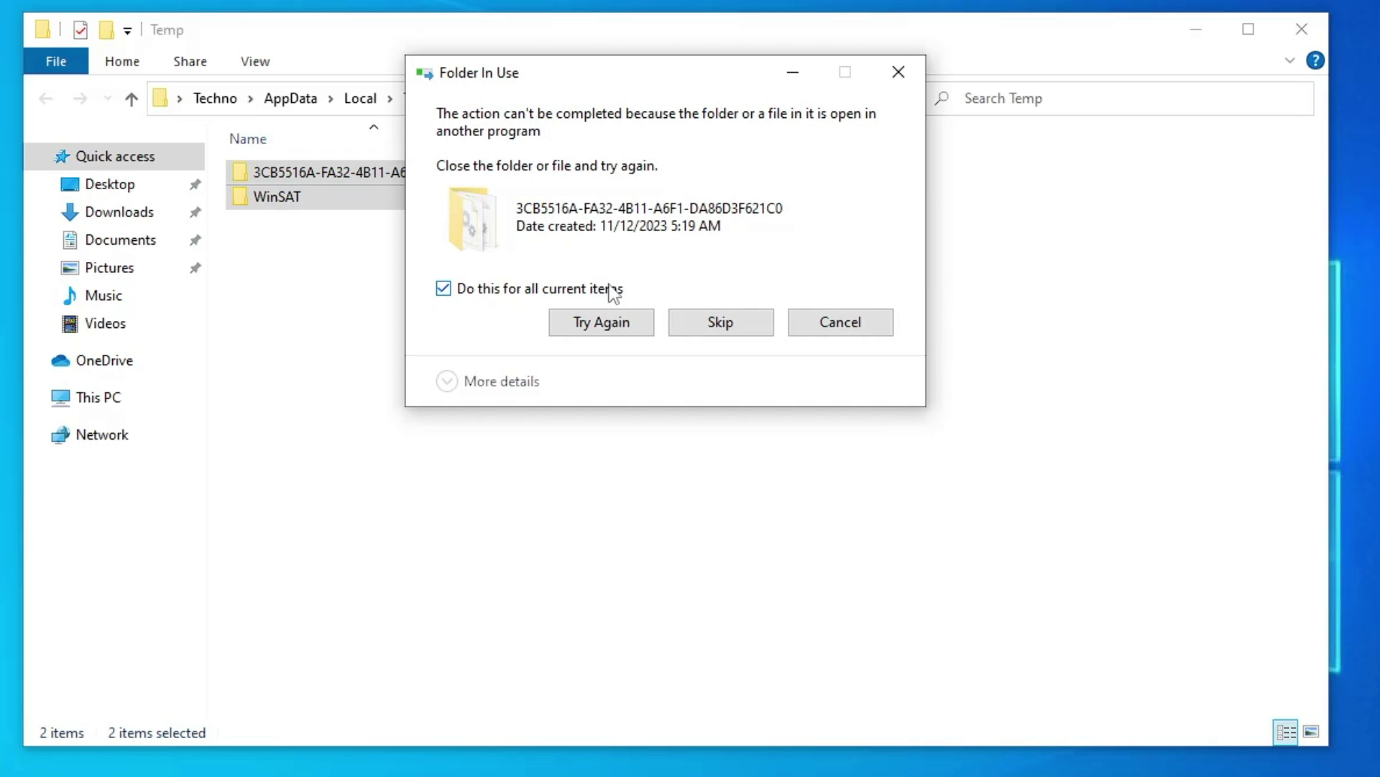
click(721, 323)
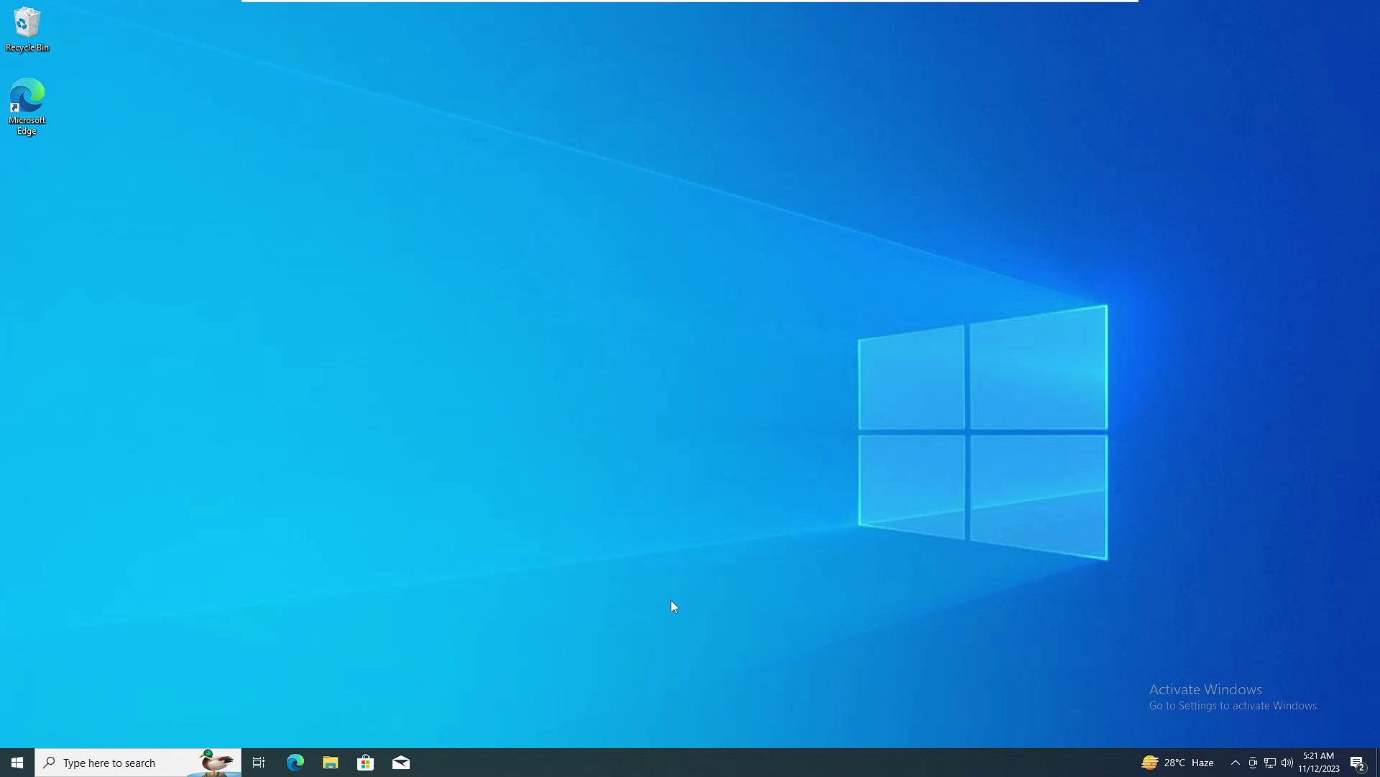
Launch sysdm.cpl and open Performance Settings from the Advanced tab.
click(127, 762)
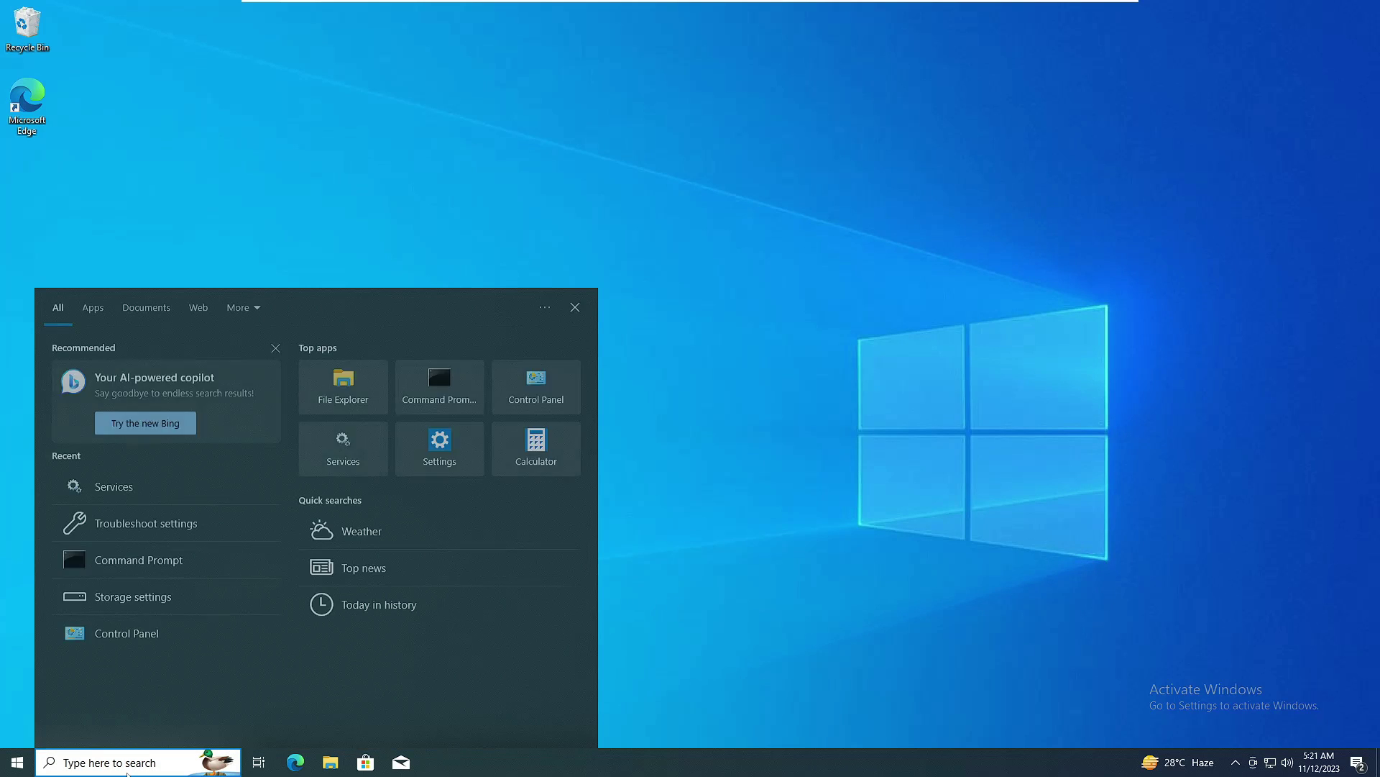
text(sysd)
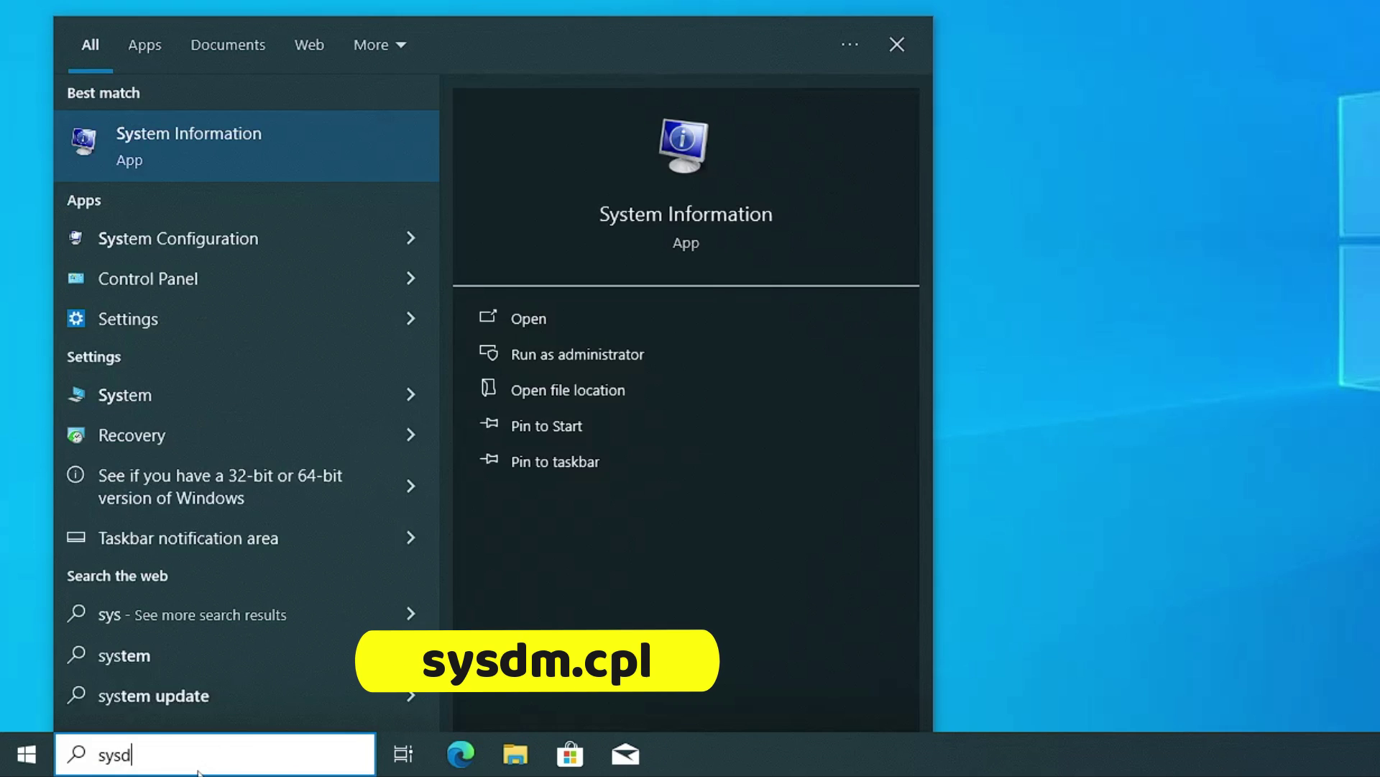
text(m.cpl)
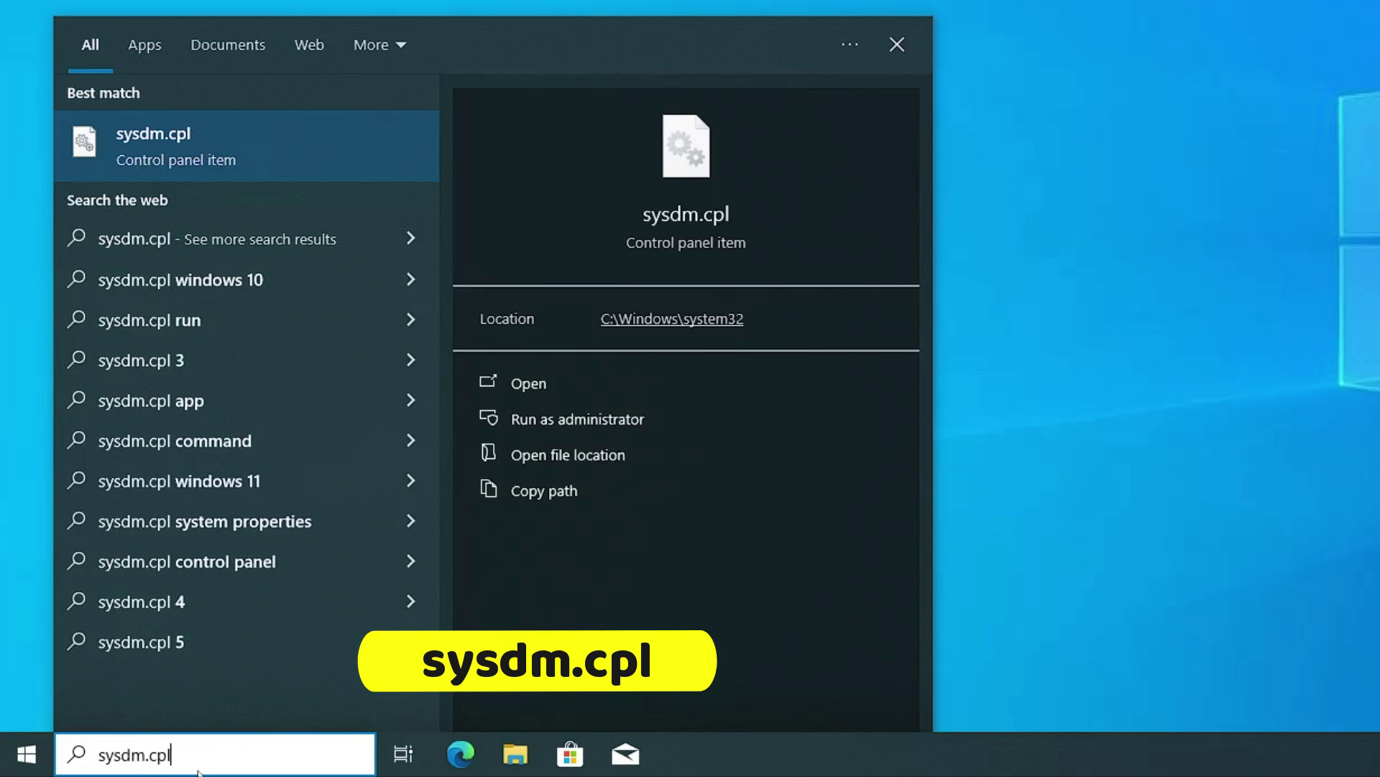
key(Return)
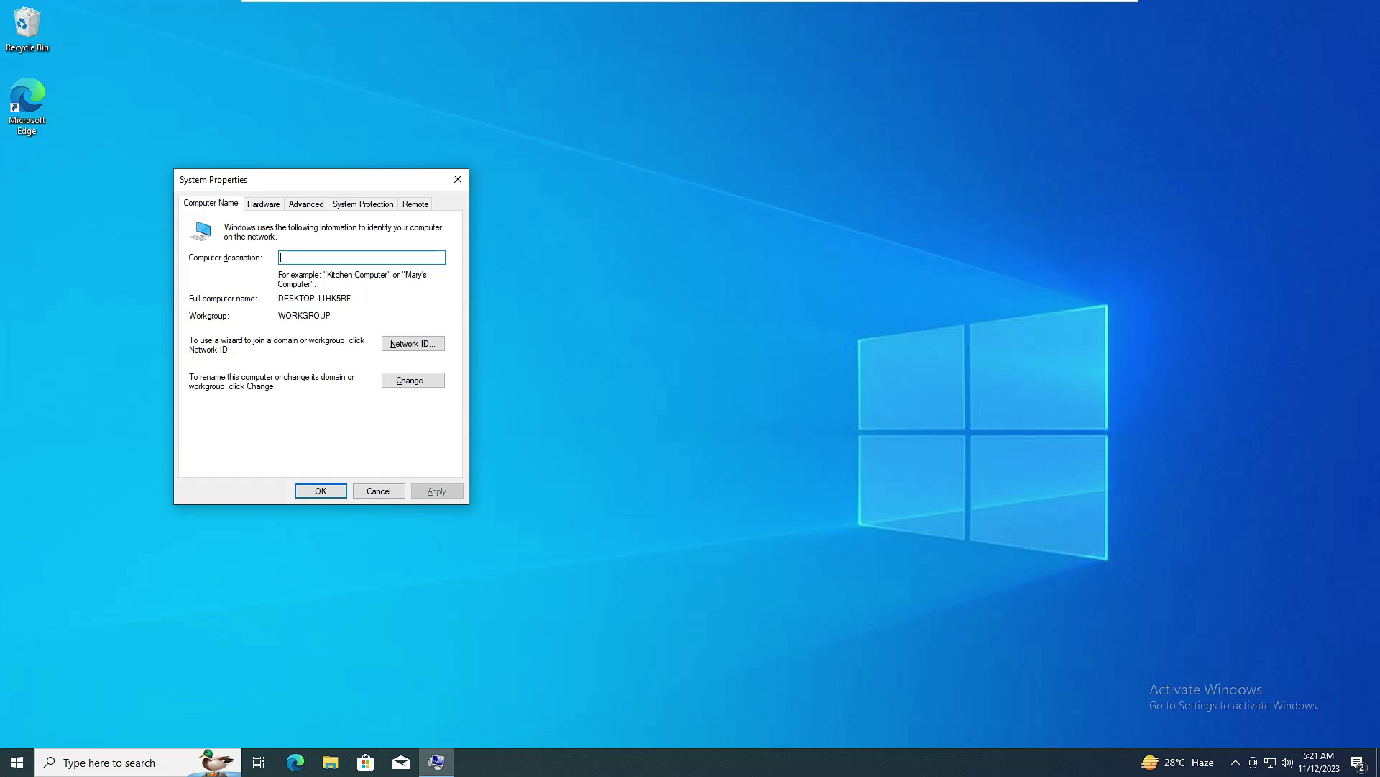
drag(251, 182, 586, 237)
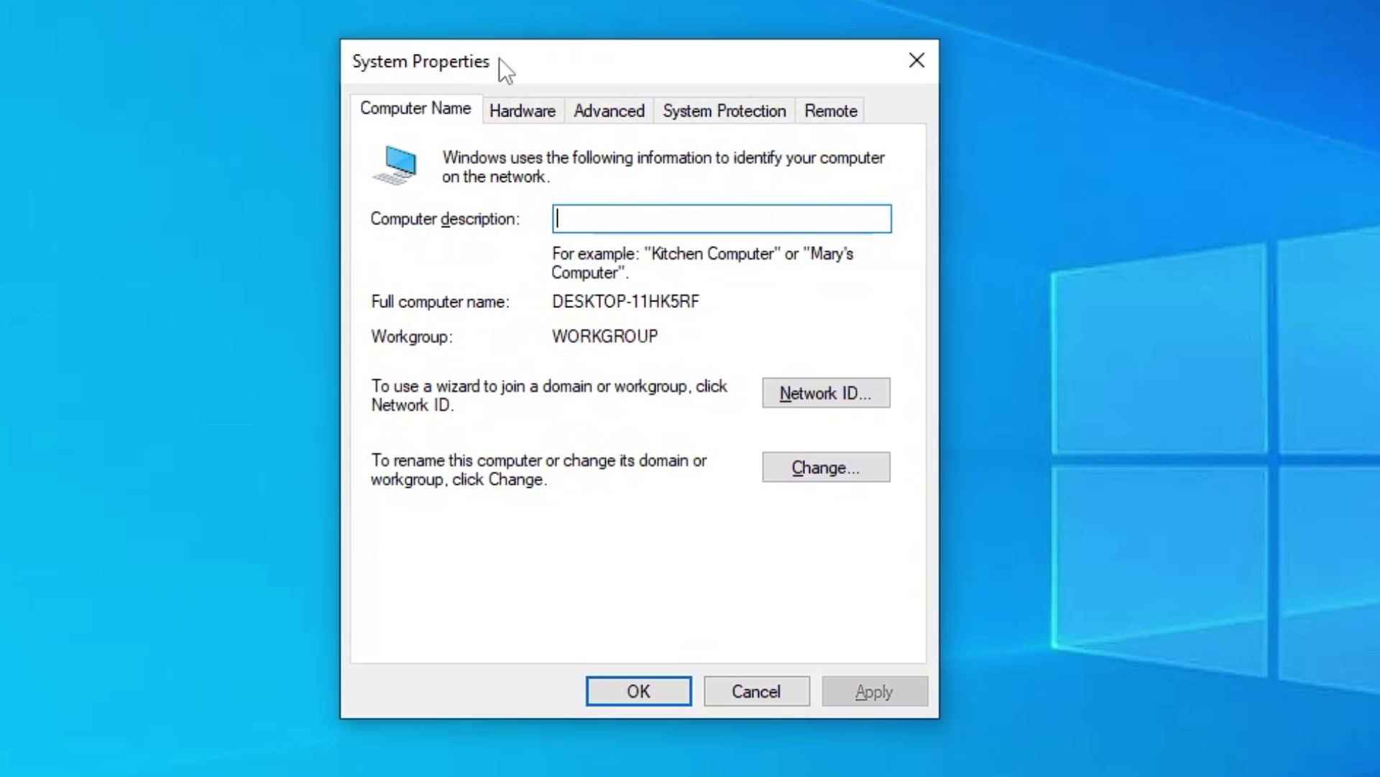
click(616, 119)
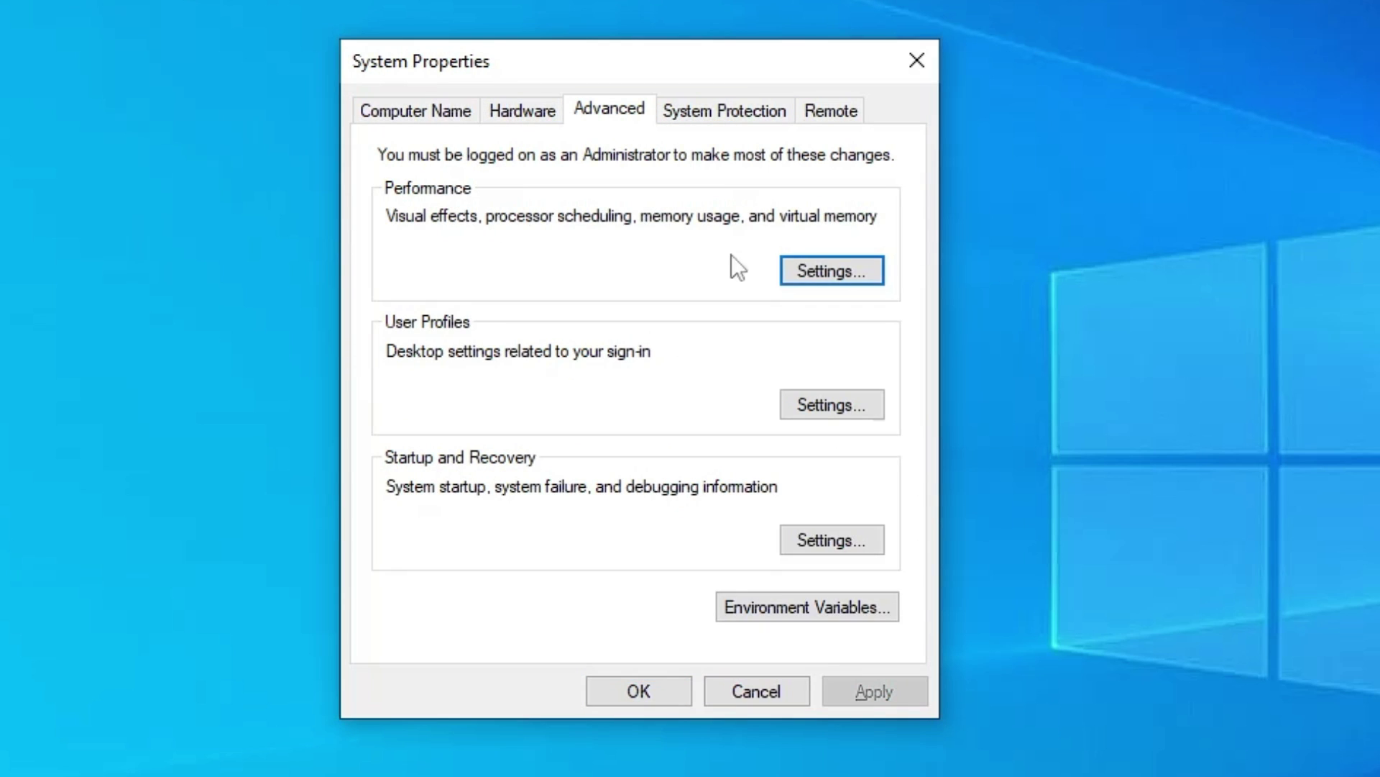
click(822, 270)
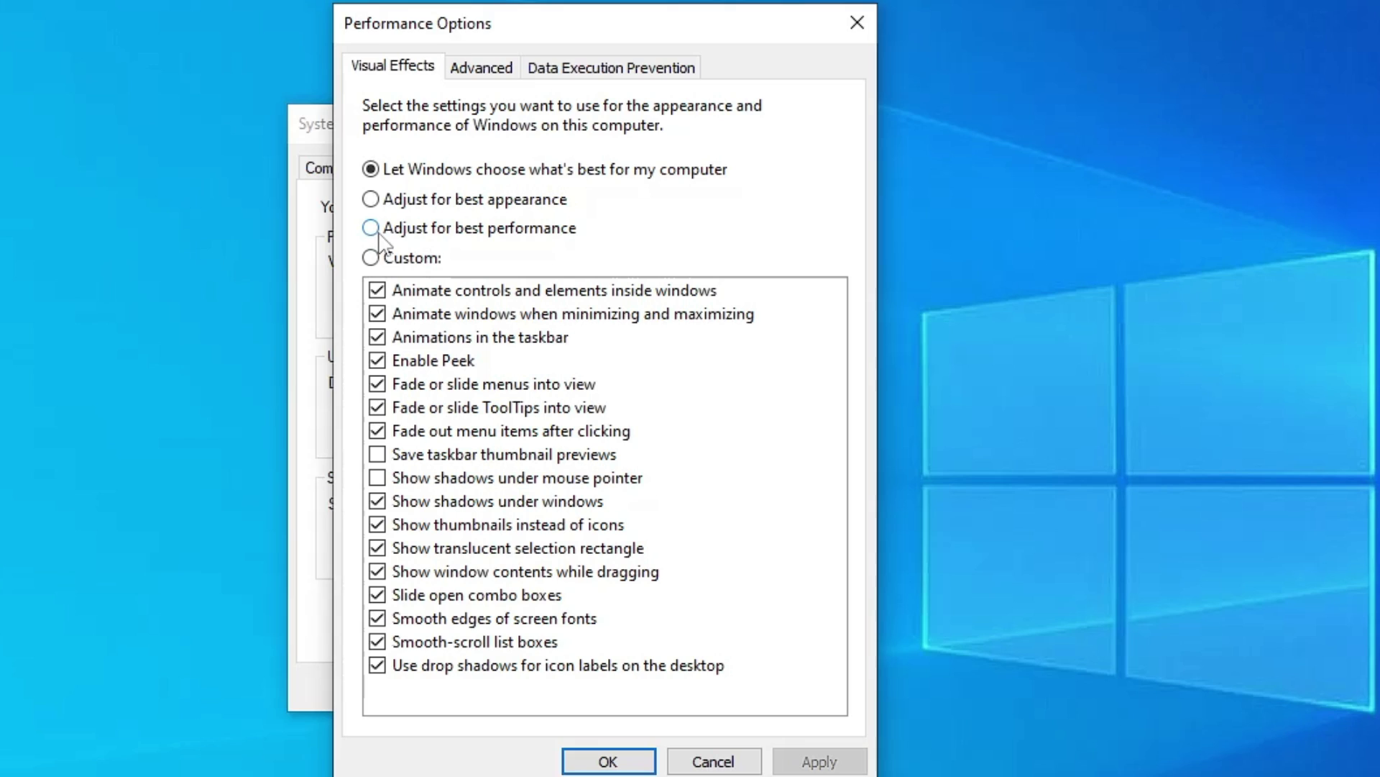
Apply best-performance visual effects, keeping only thumbnails instead of icons and smooth screen-font edges.
click(472, 237)
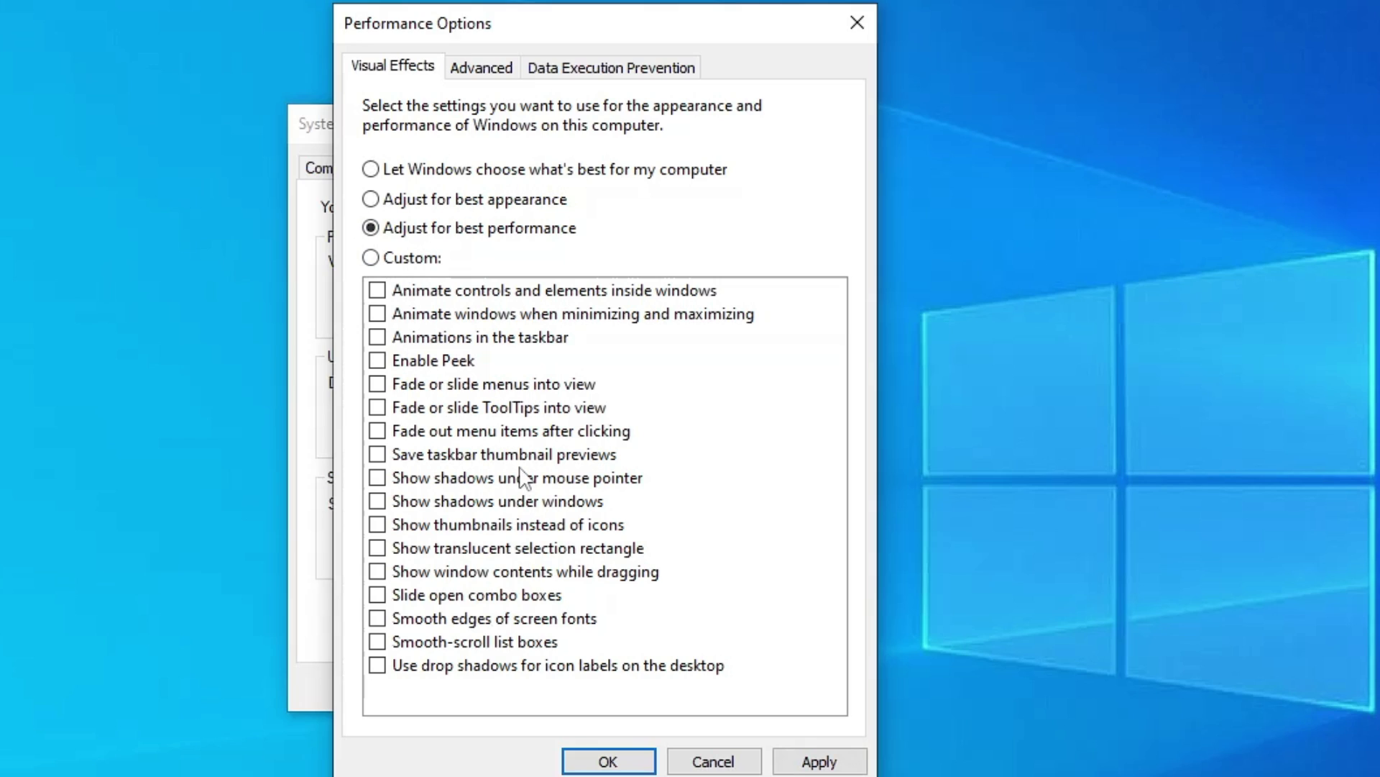
click(381, 529)
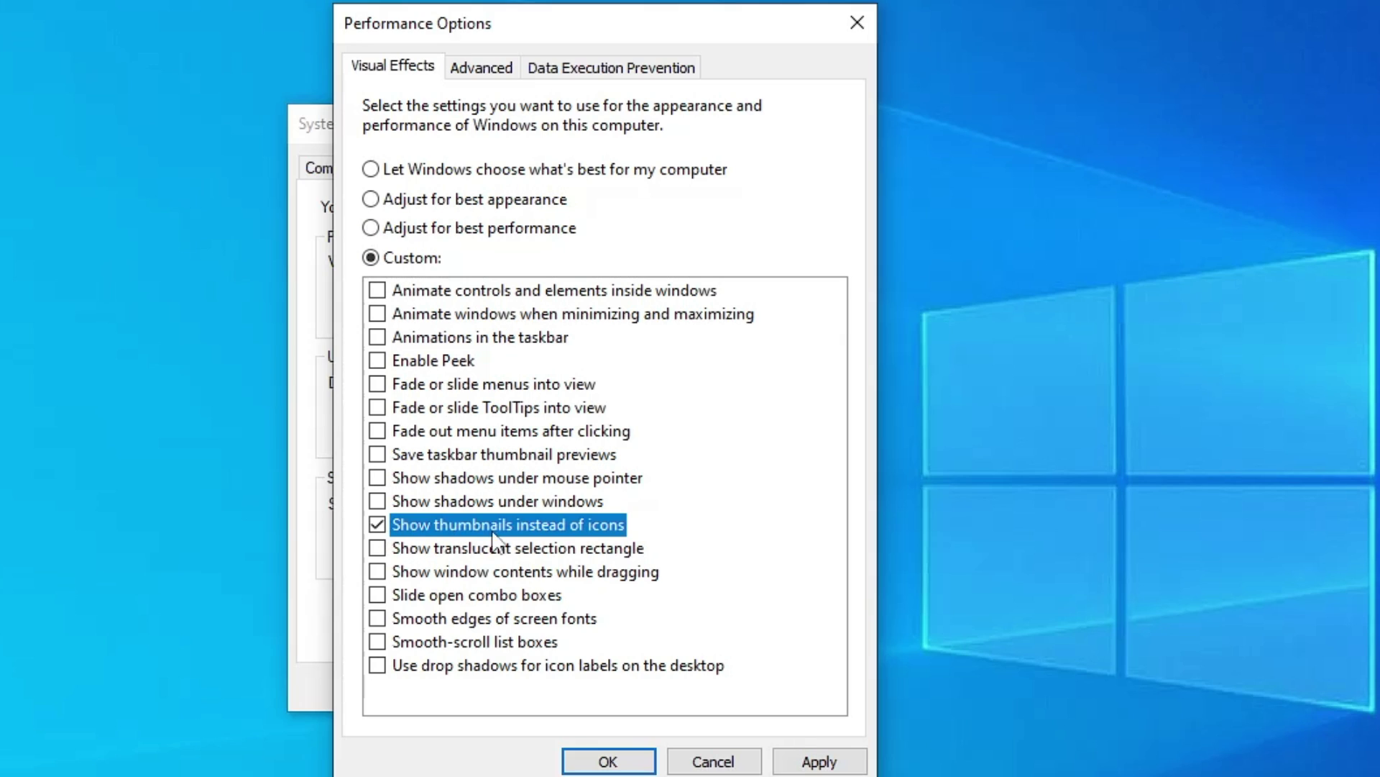
click(386, 621)
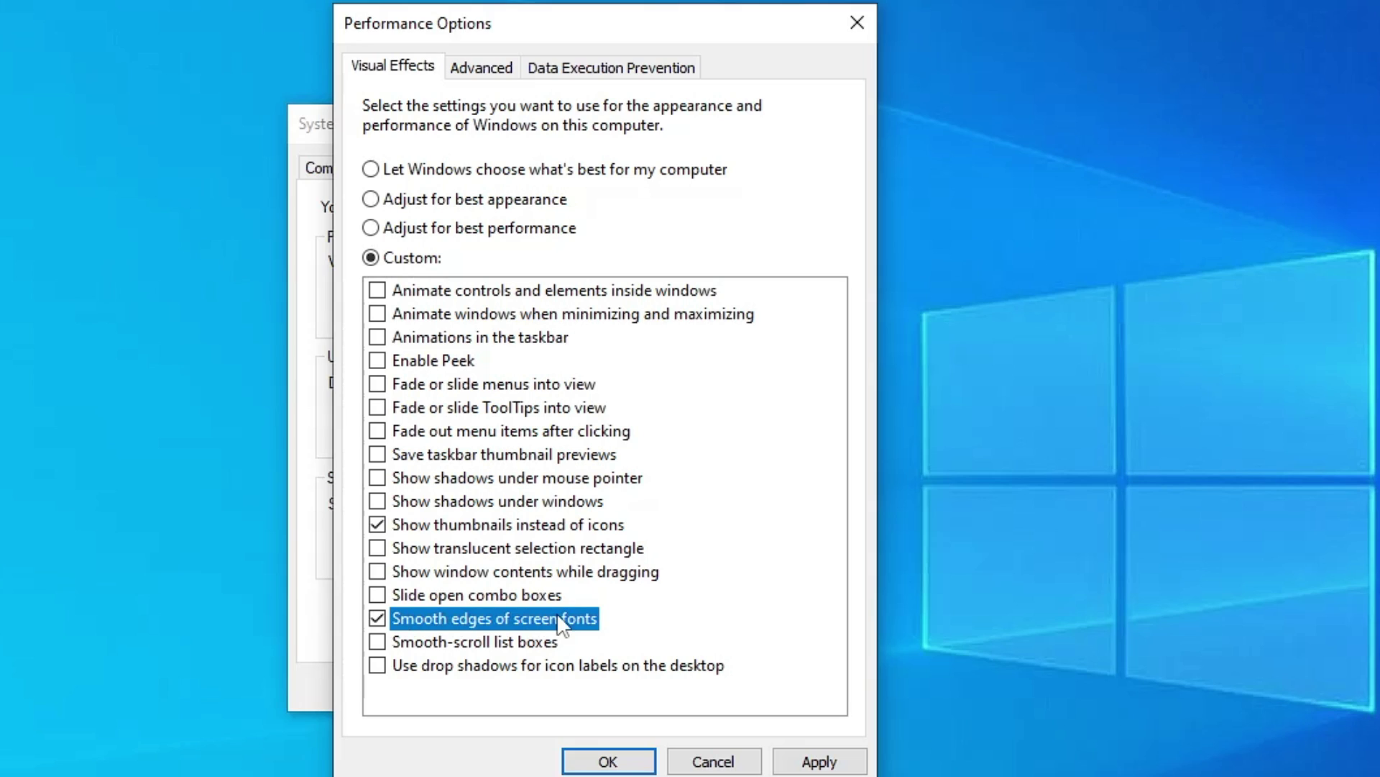
click(816, 764)
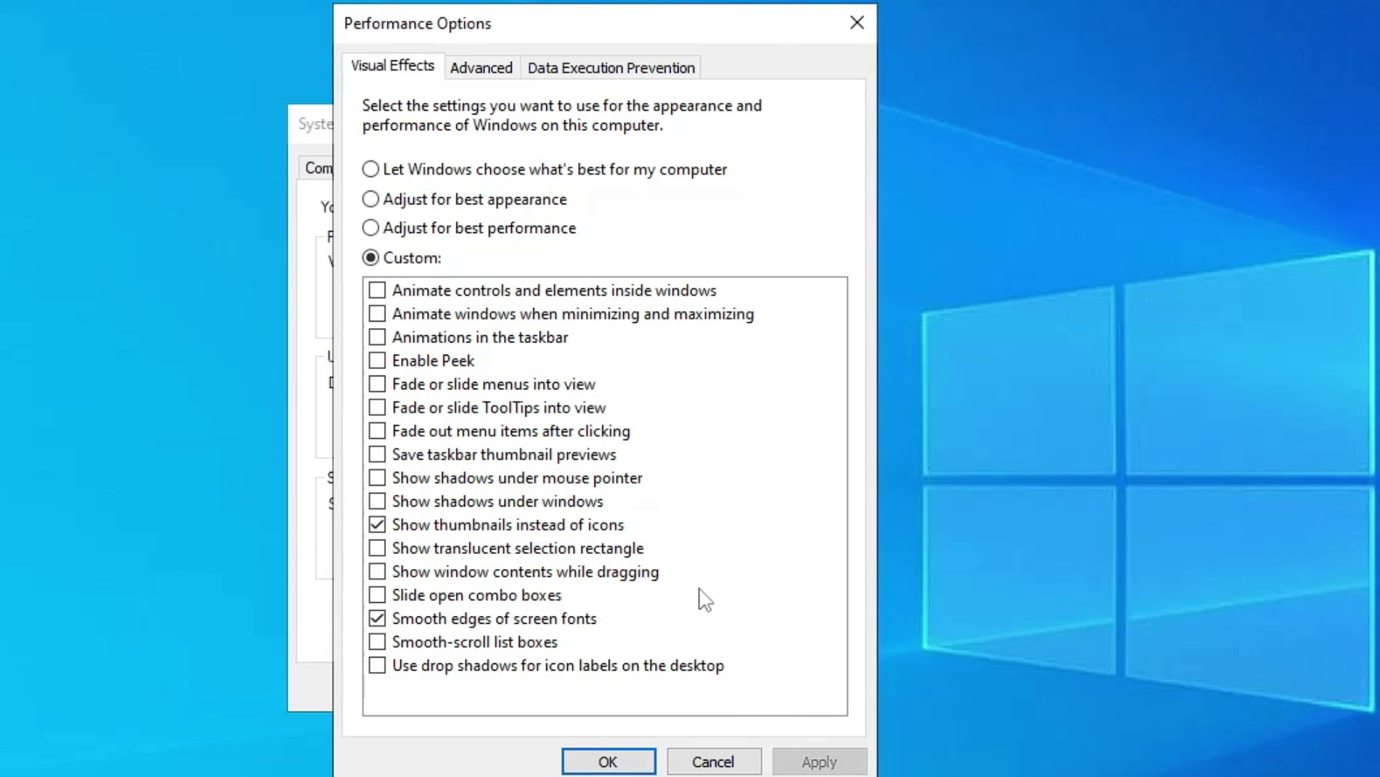
click(496, 69)
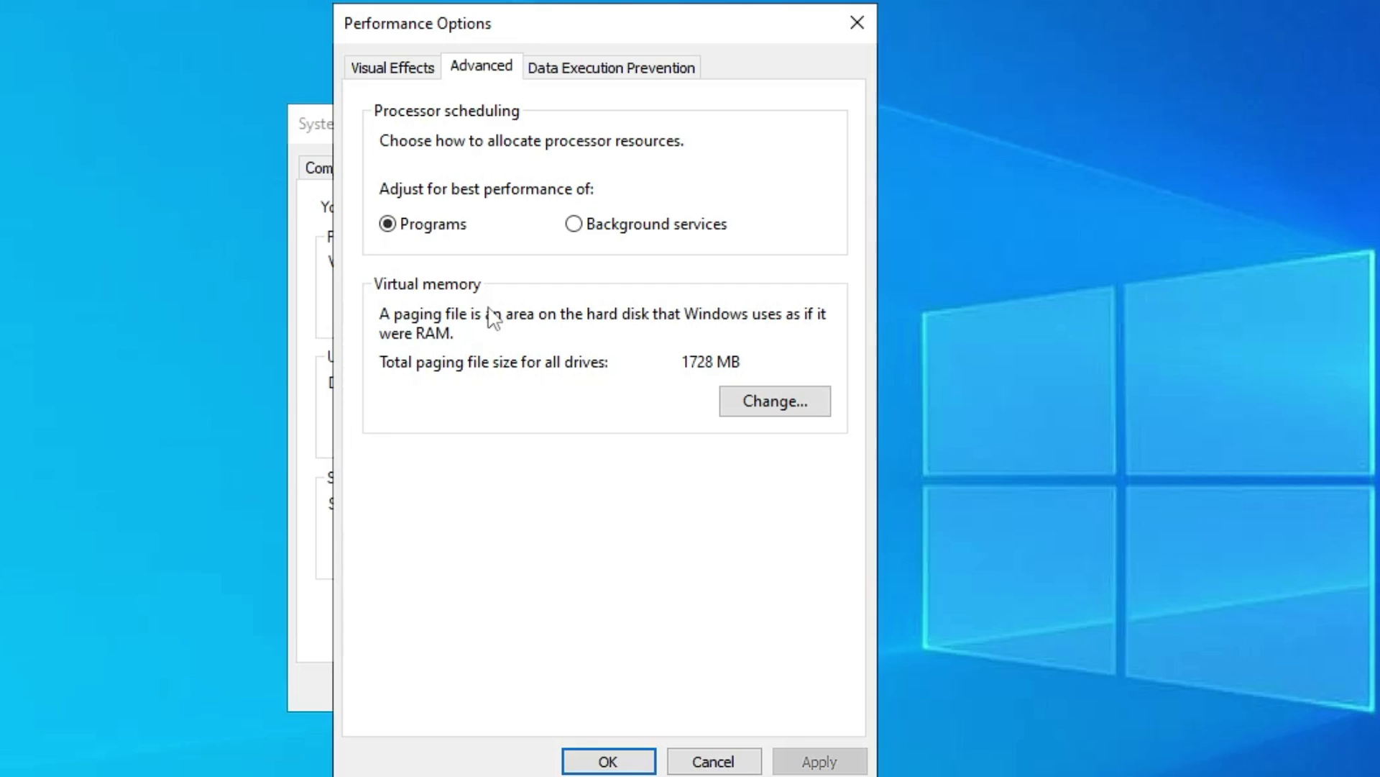
In Virtual Memory, turn off automatic paging file management and choose Custom size for drive C:.
click(786, 407)
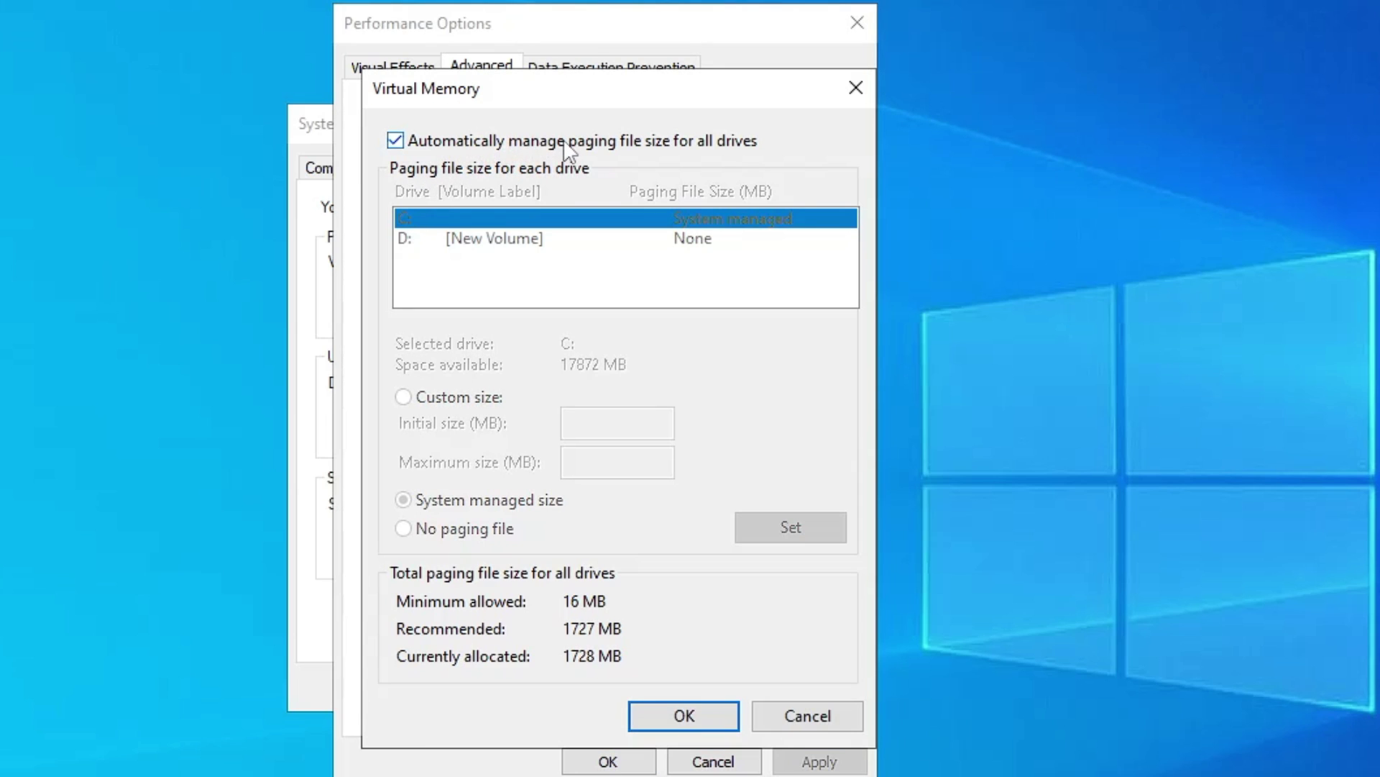
click(395, 141)
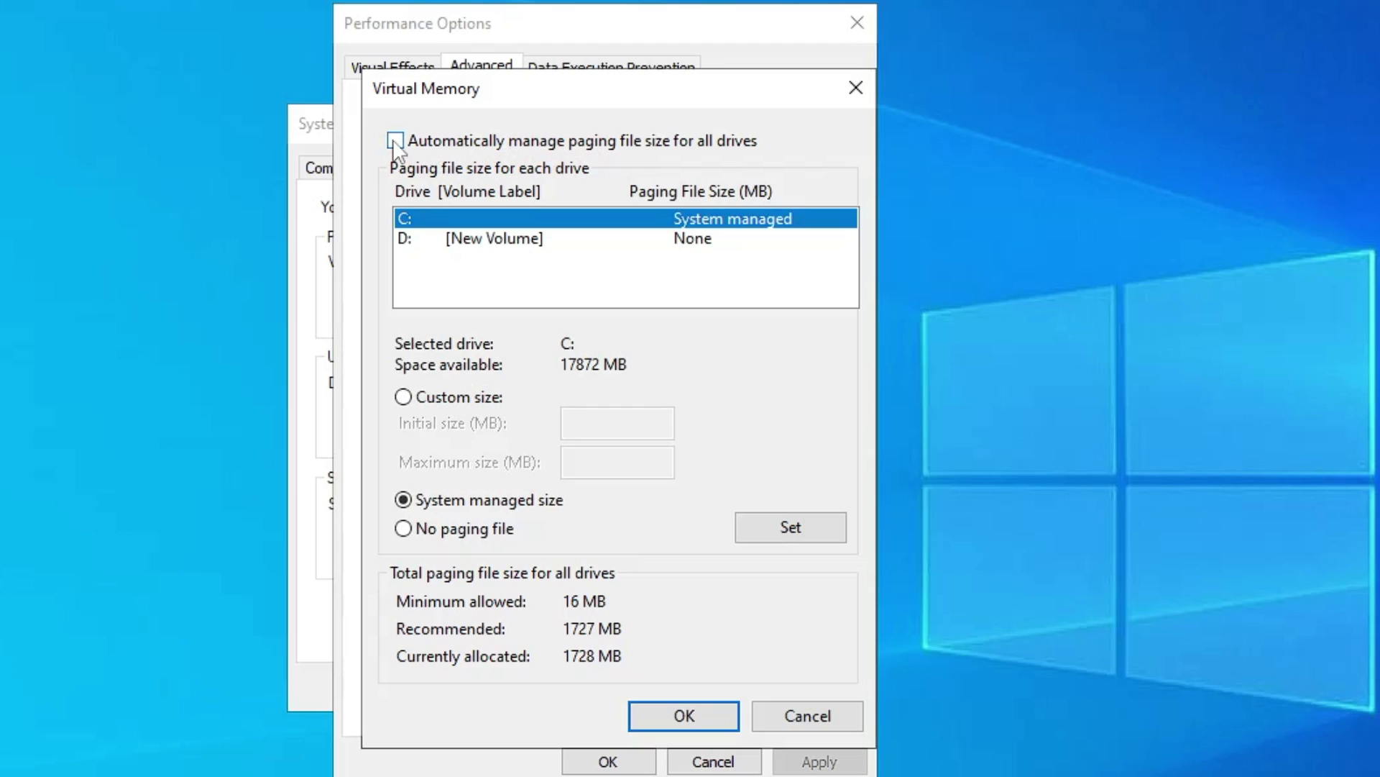
click(404, 398)
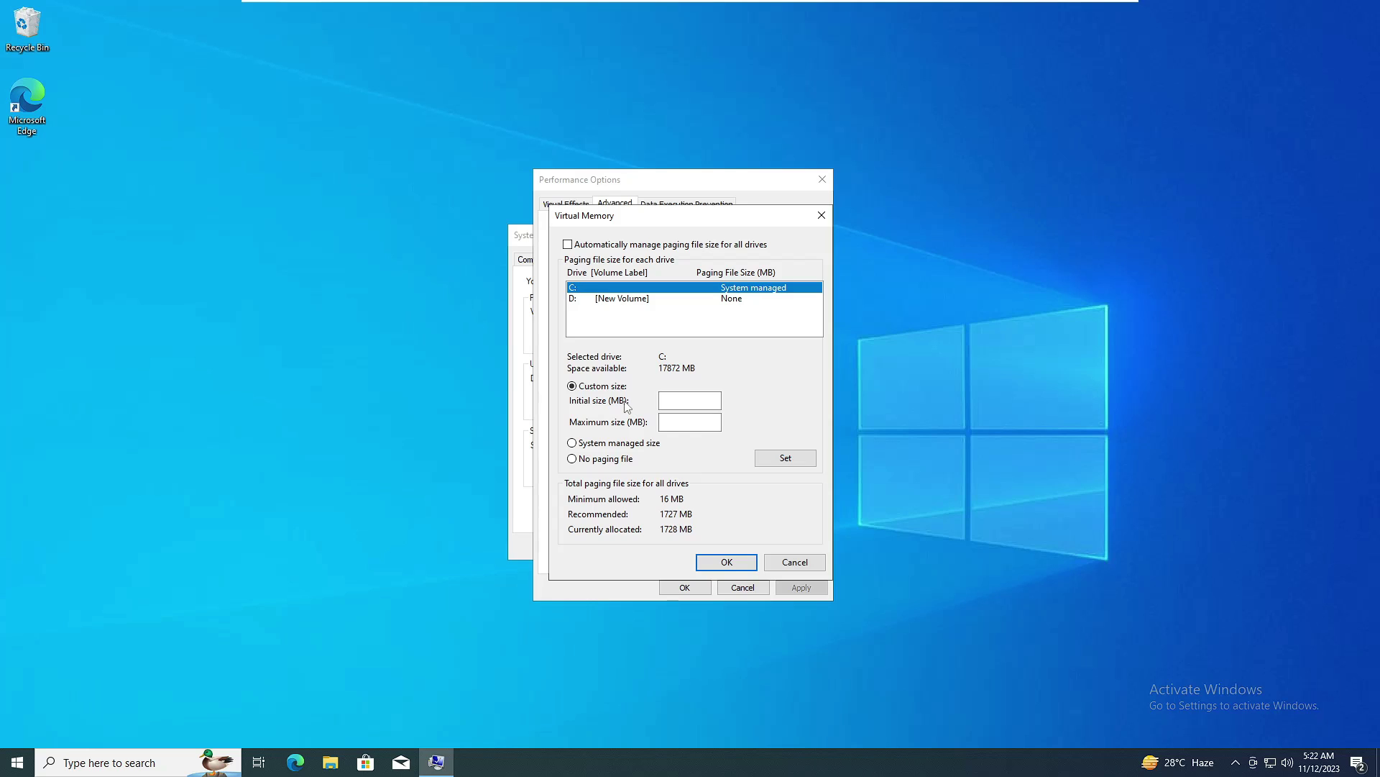
click(129, 763)
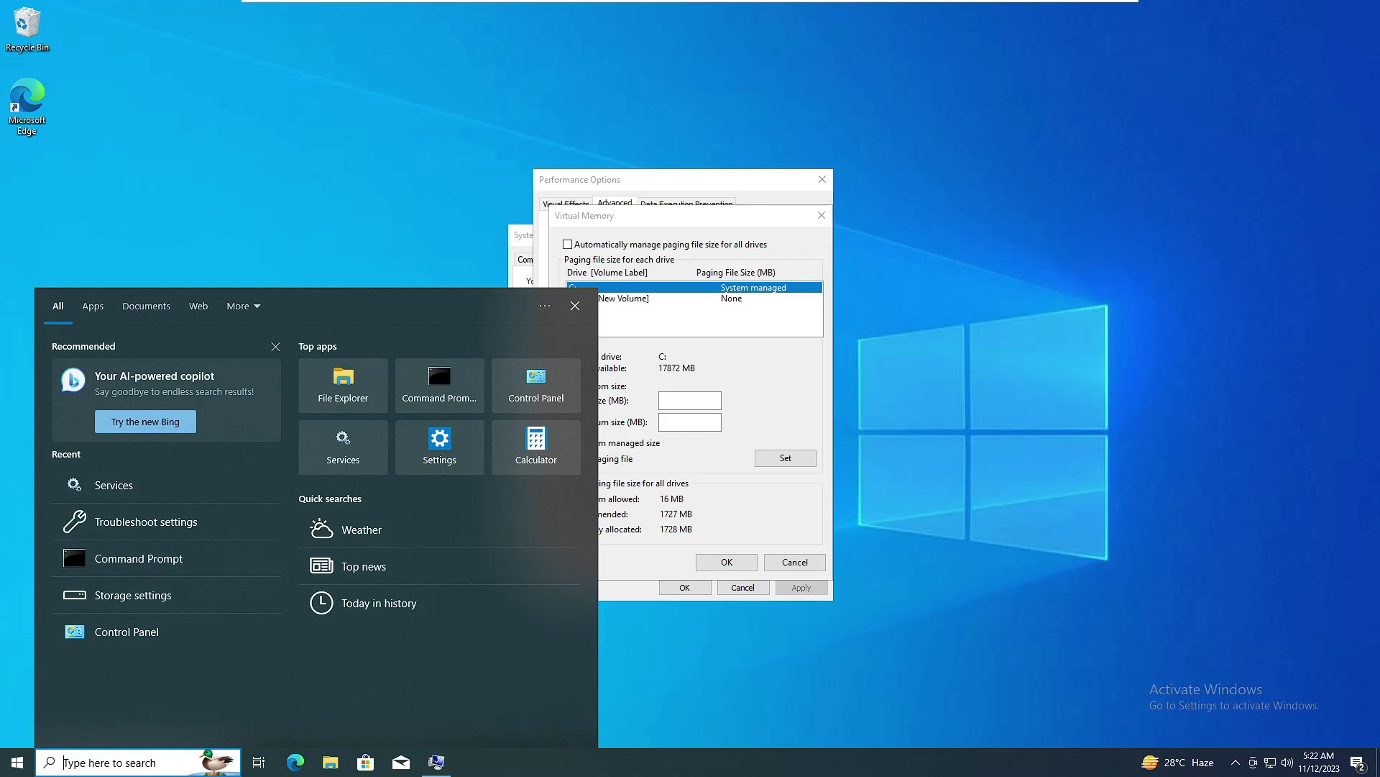
text(syste)
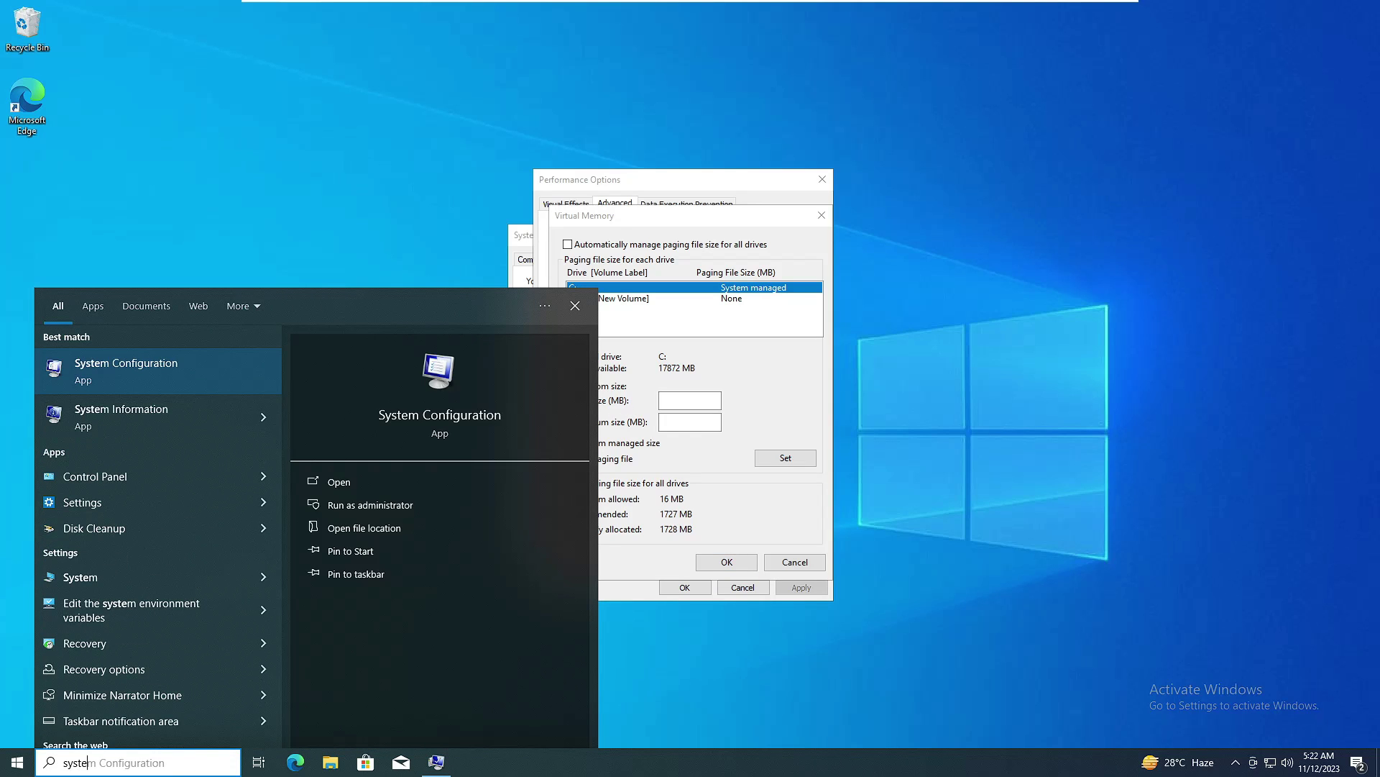
click(135, 416)
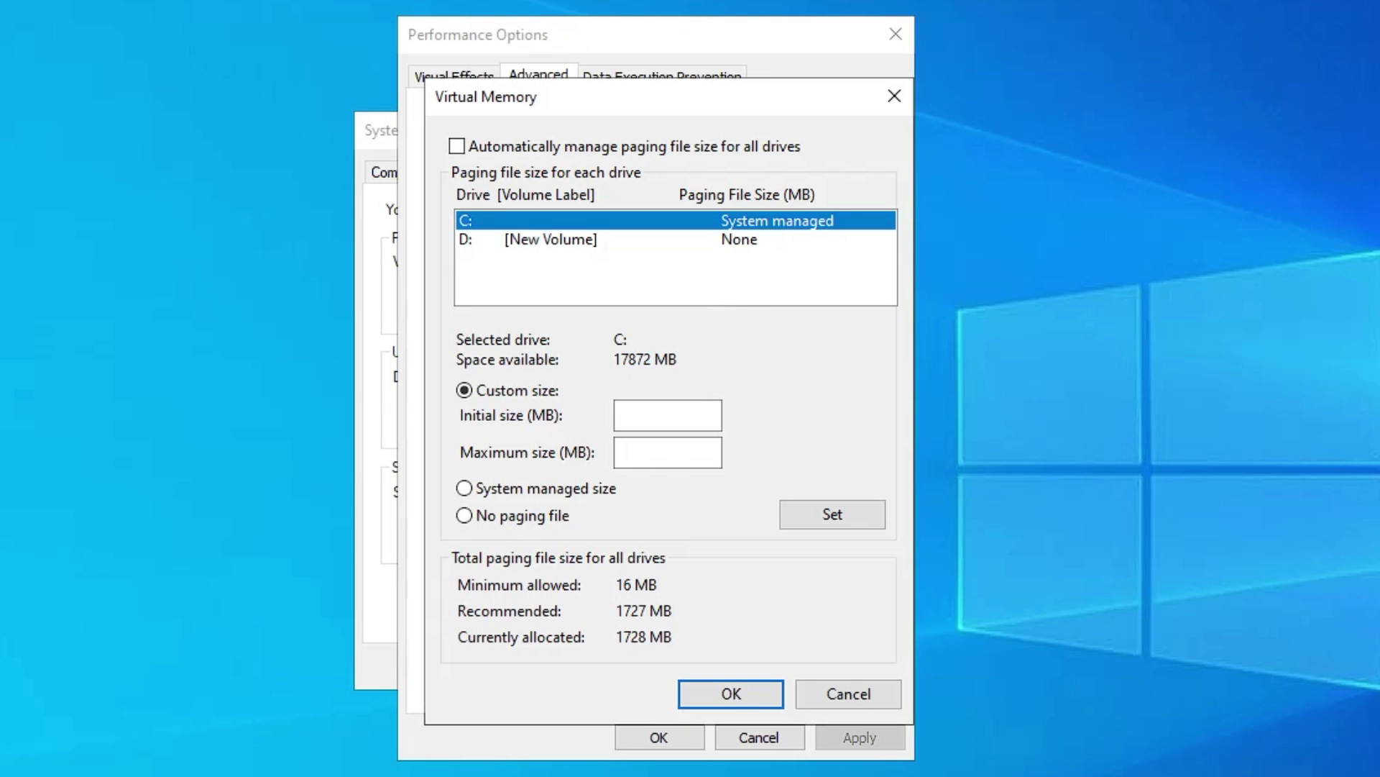
Launch Calculator from Windows search with 'calc'.
key(super)
text(cmd)
key(BackSpace)
key(BackSpace)
key(BackSpace)
text(calc)
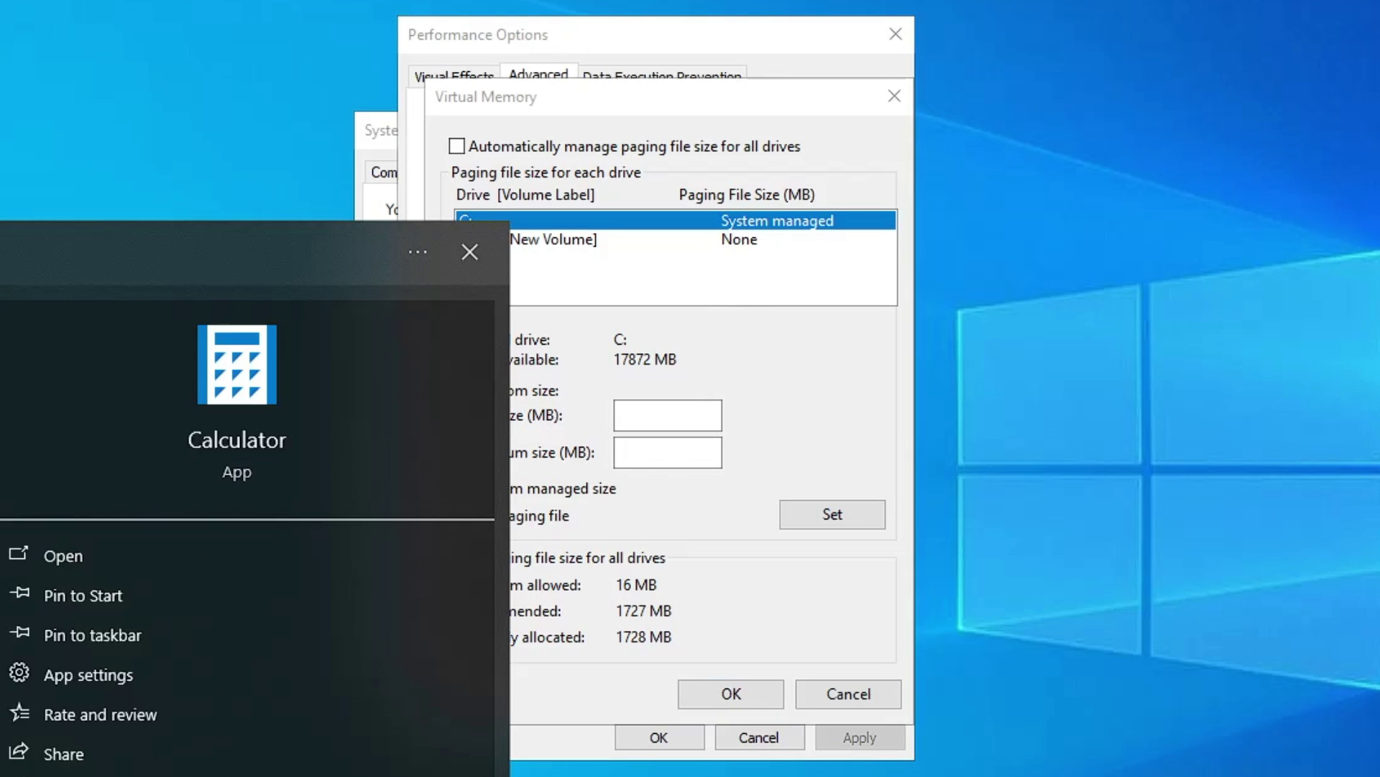
key(Return)
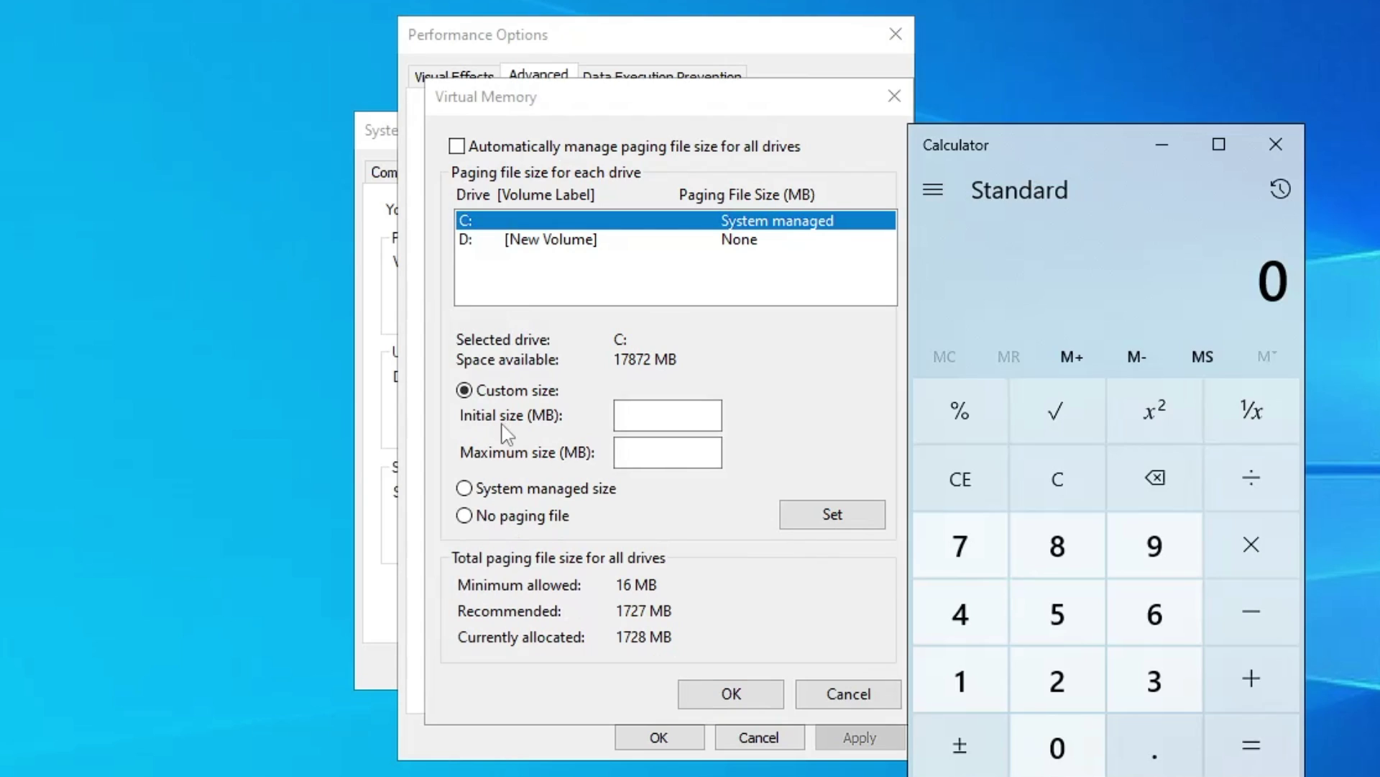
click(633, 416)
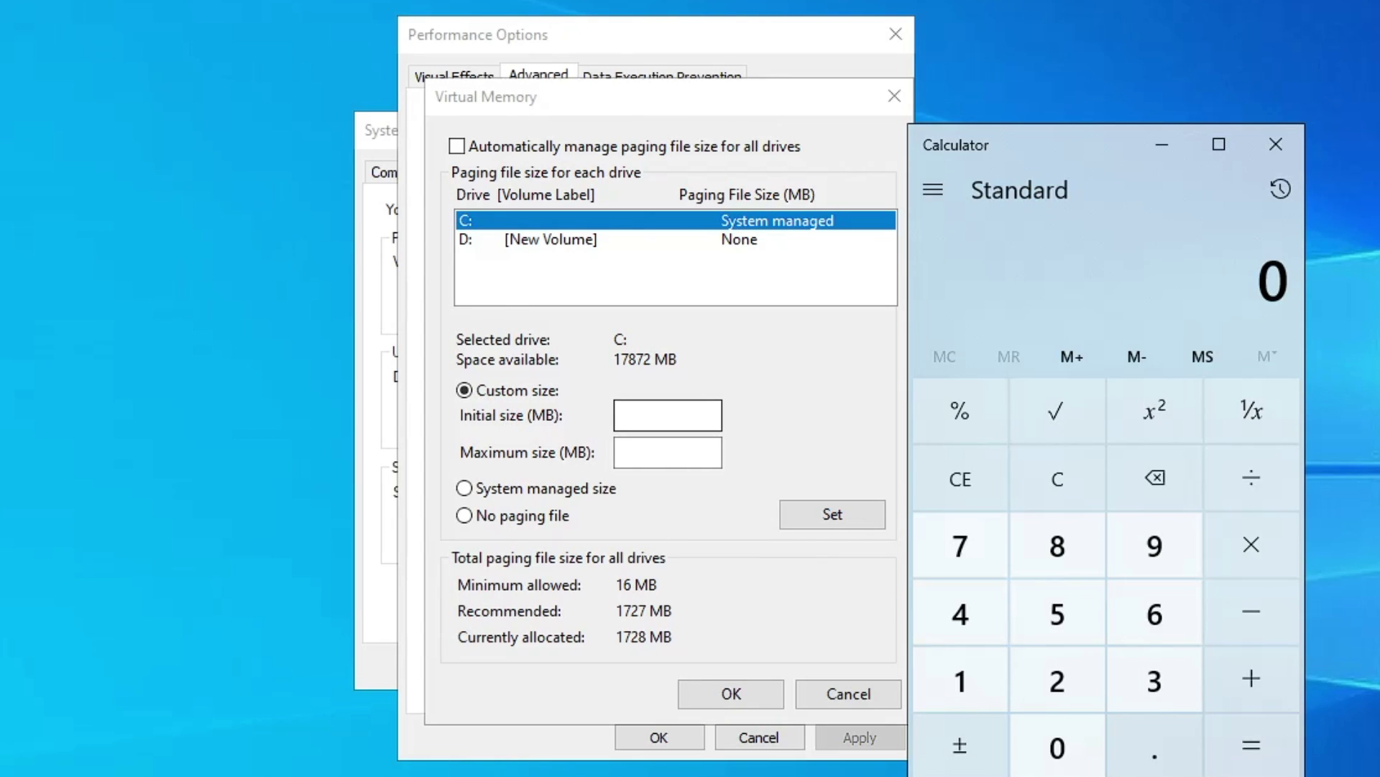
Calculate 1024 × 6 to get 6,144.
click(963, 676)
click(1057, 746)
click(1054, 675)
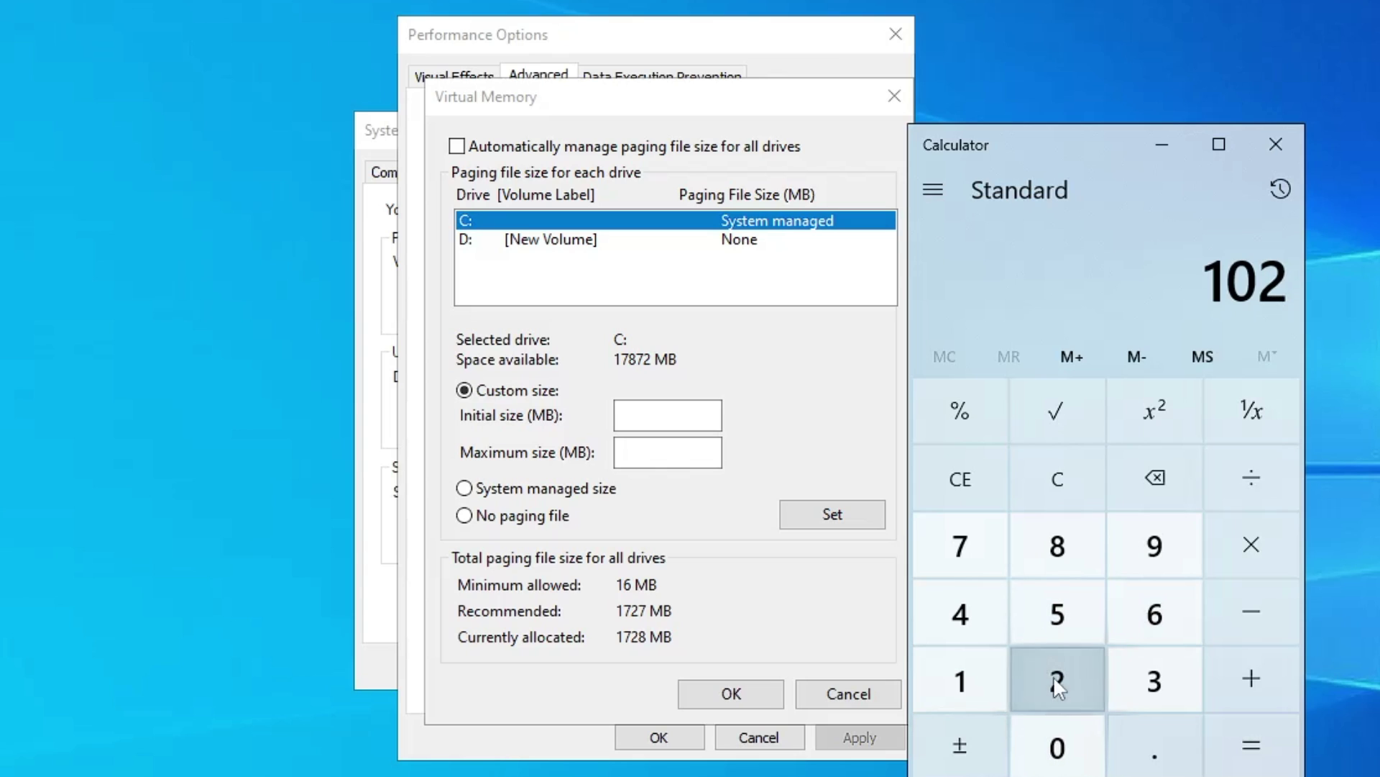
click(983, 614)
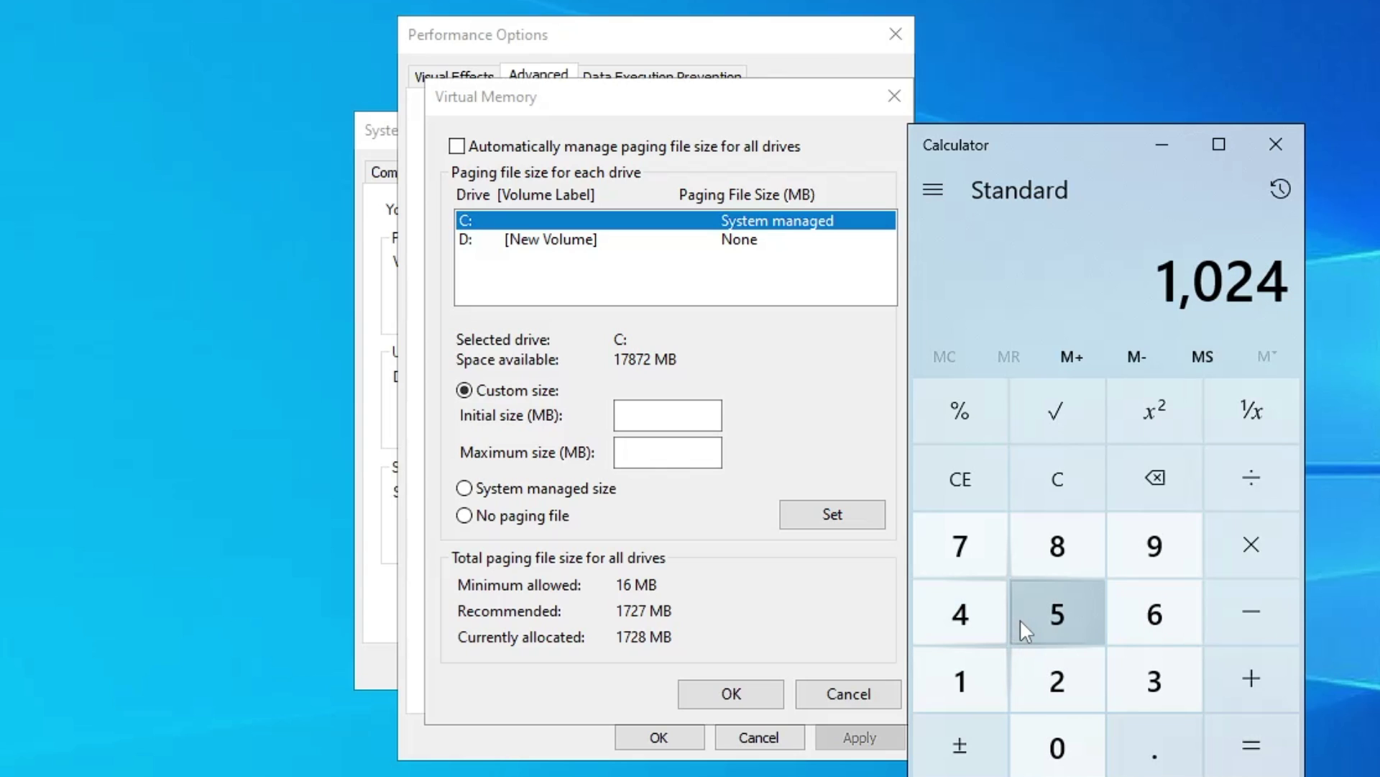
click(1261, 540)
click(1143, 616)
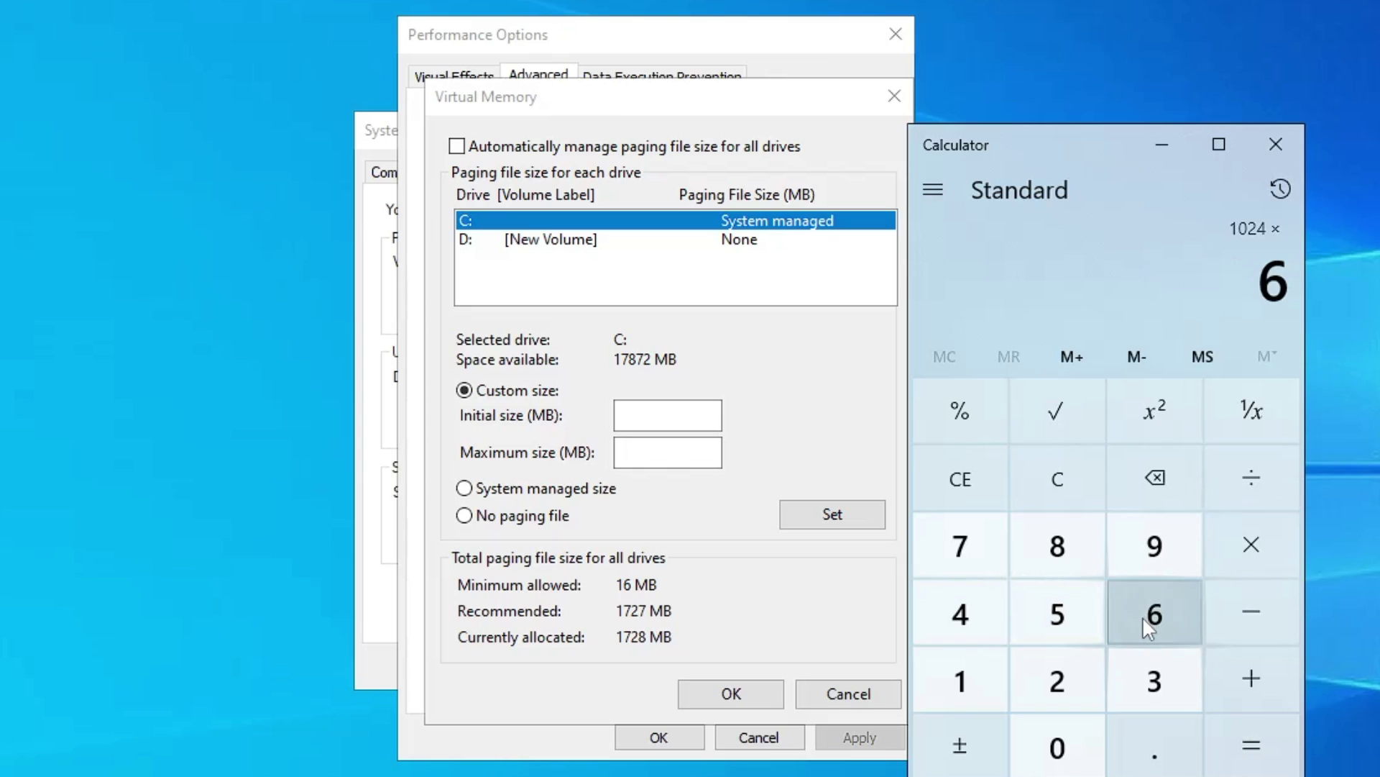
click(1249, 734)
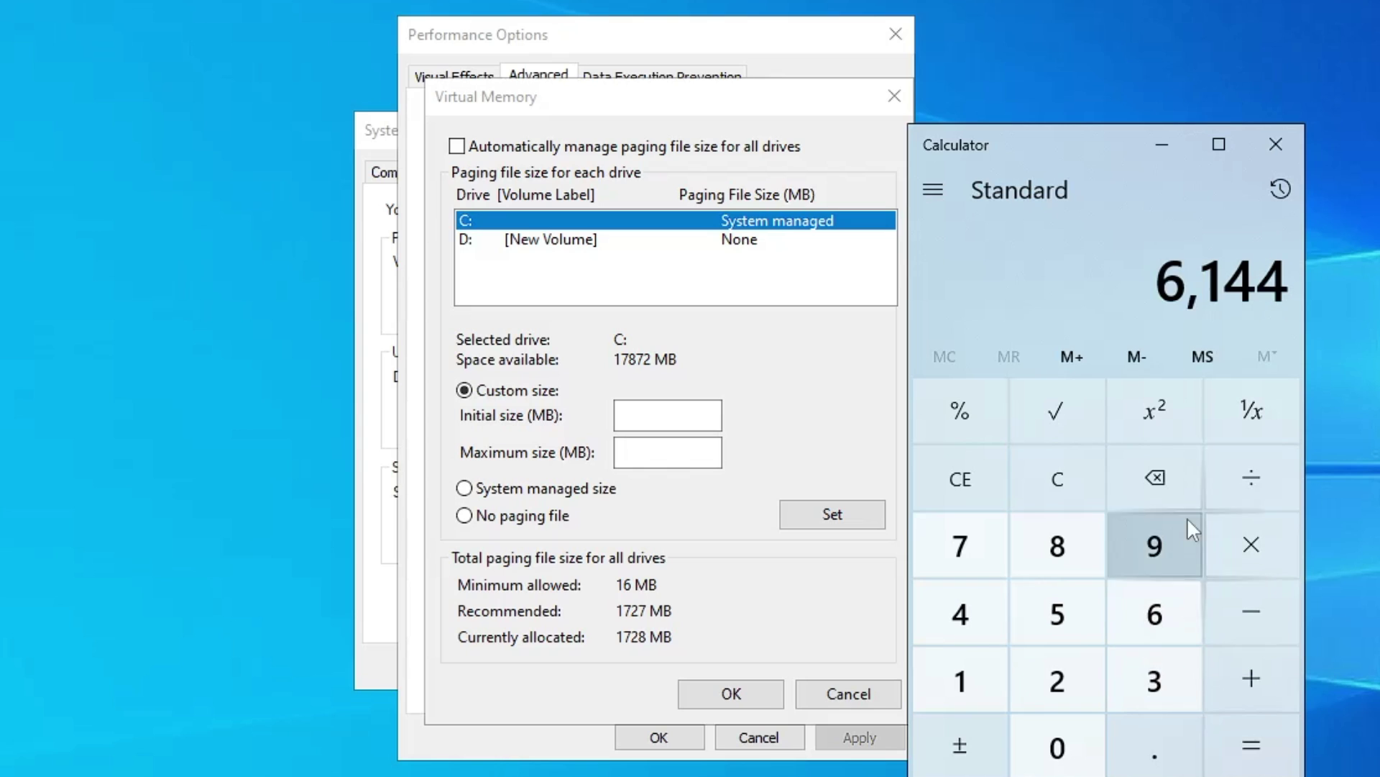
Multiply 6,144 by 1.5 to get 9,216 for the Initial size field.
click(1255, 542)
click(1003, 699)
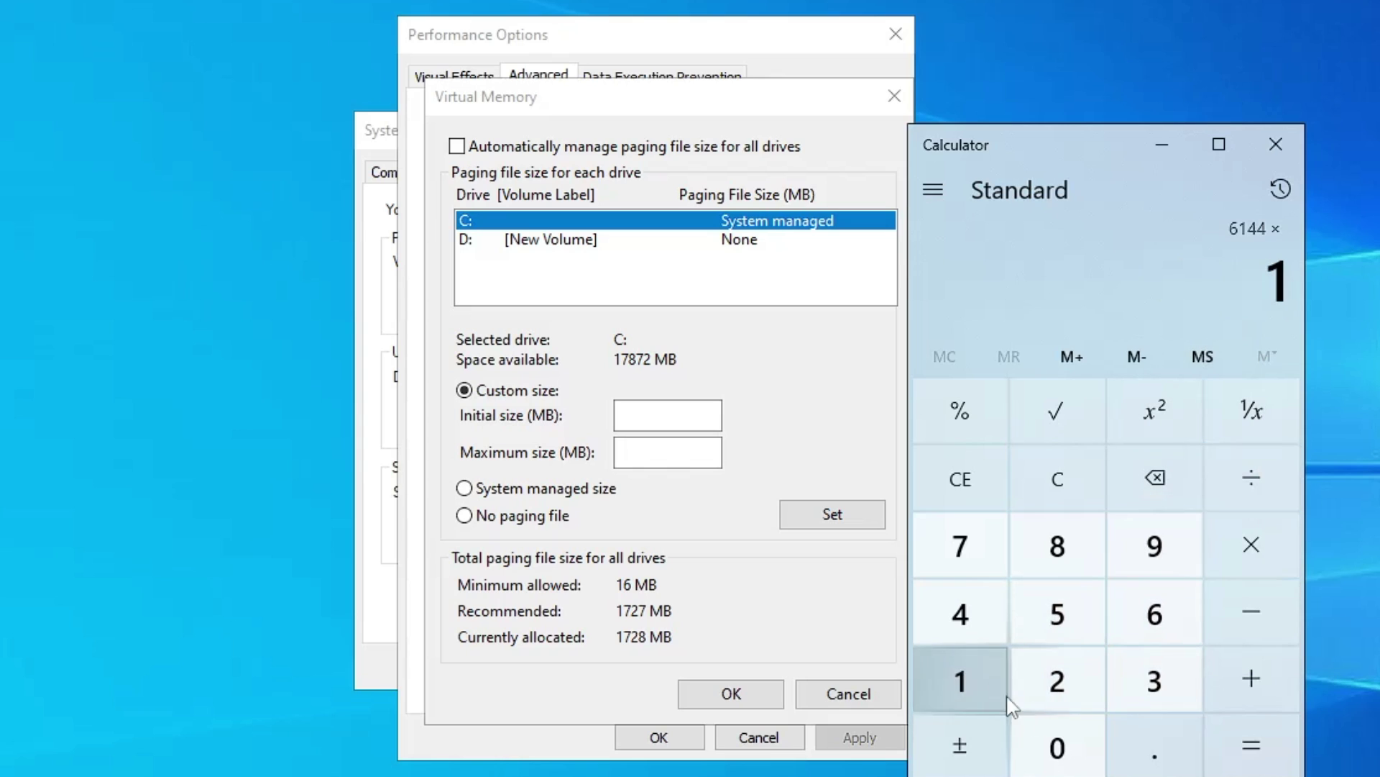
click(1143, 741)
click(1079, 620)
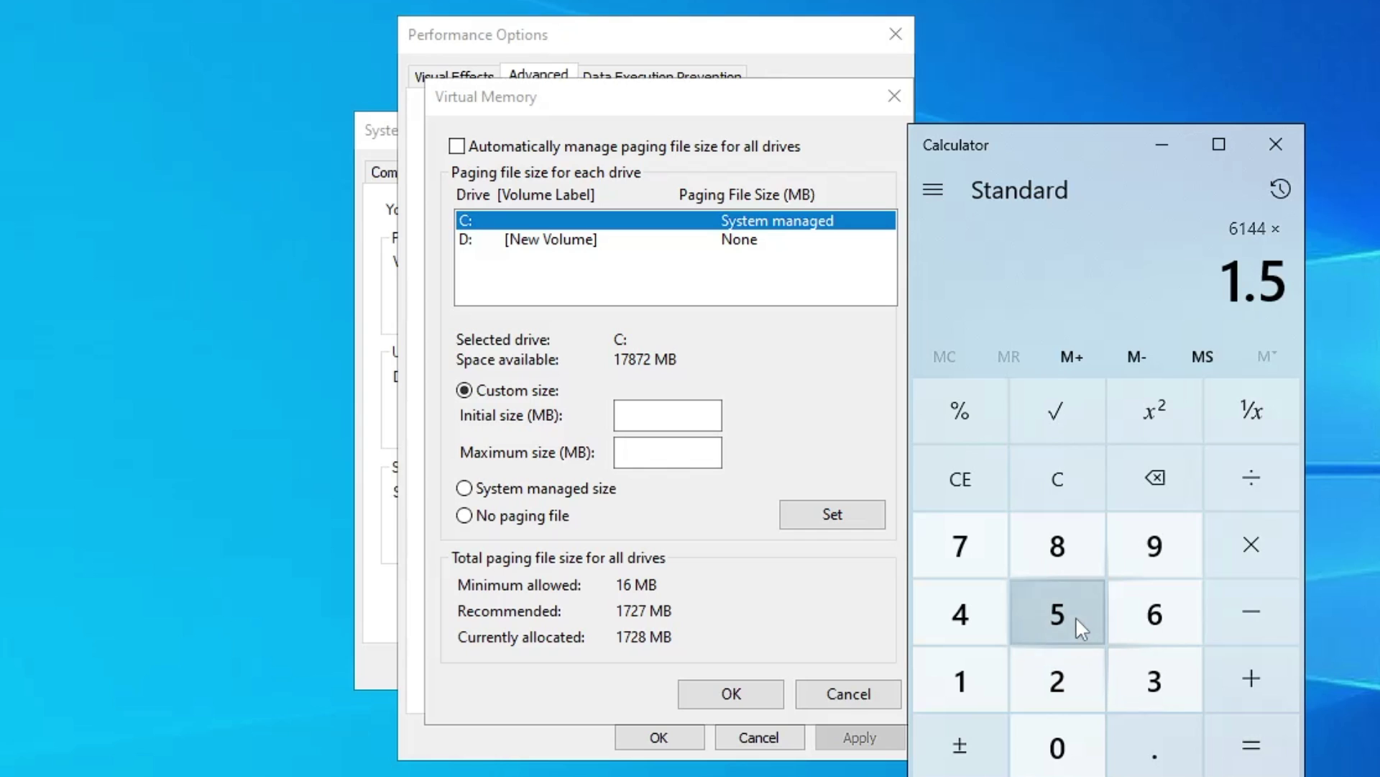
click(1254, 735)
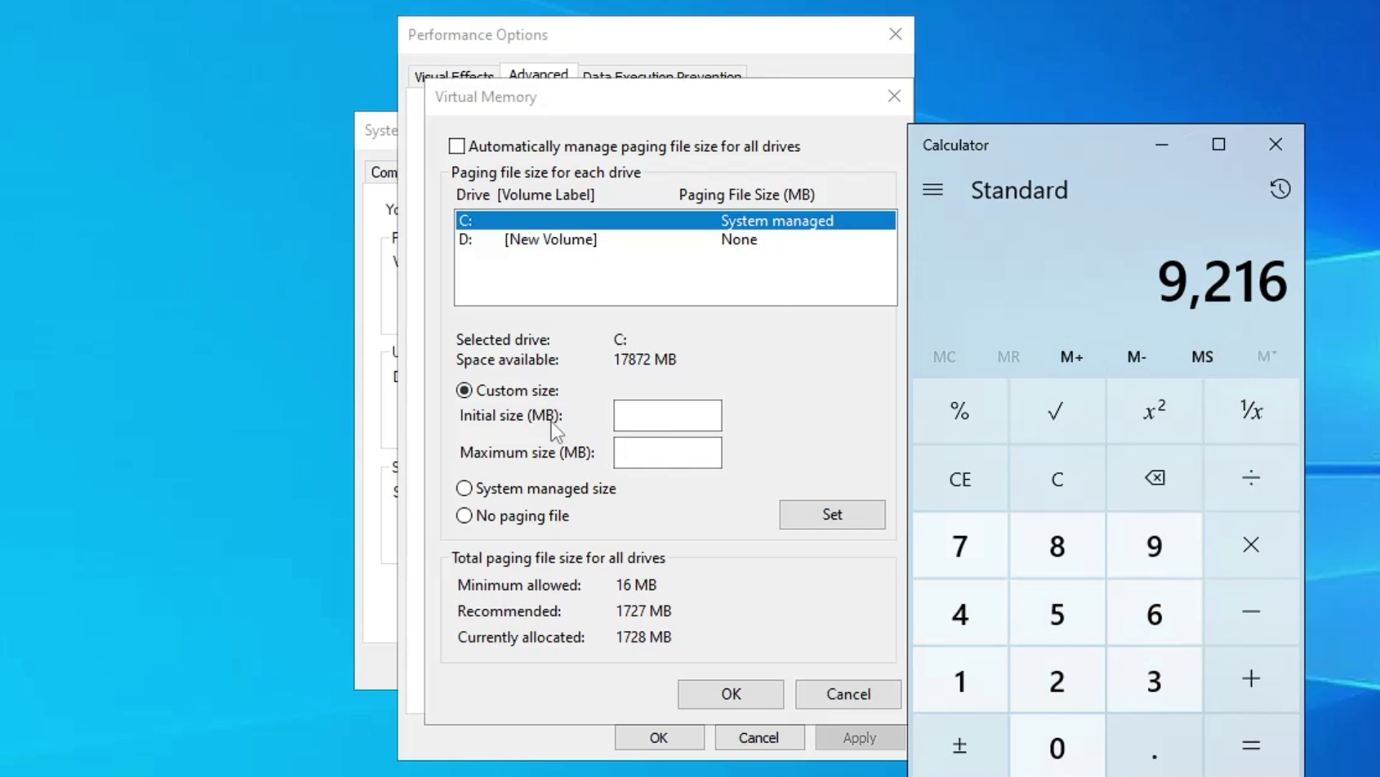
click(648, 415)
Enter 9216 as Initial size and recompute 1024 × 6 = 6,144 in Calculator.
text(9216)
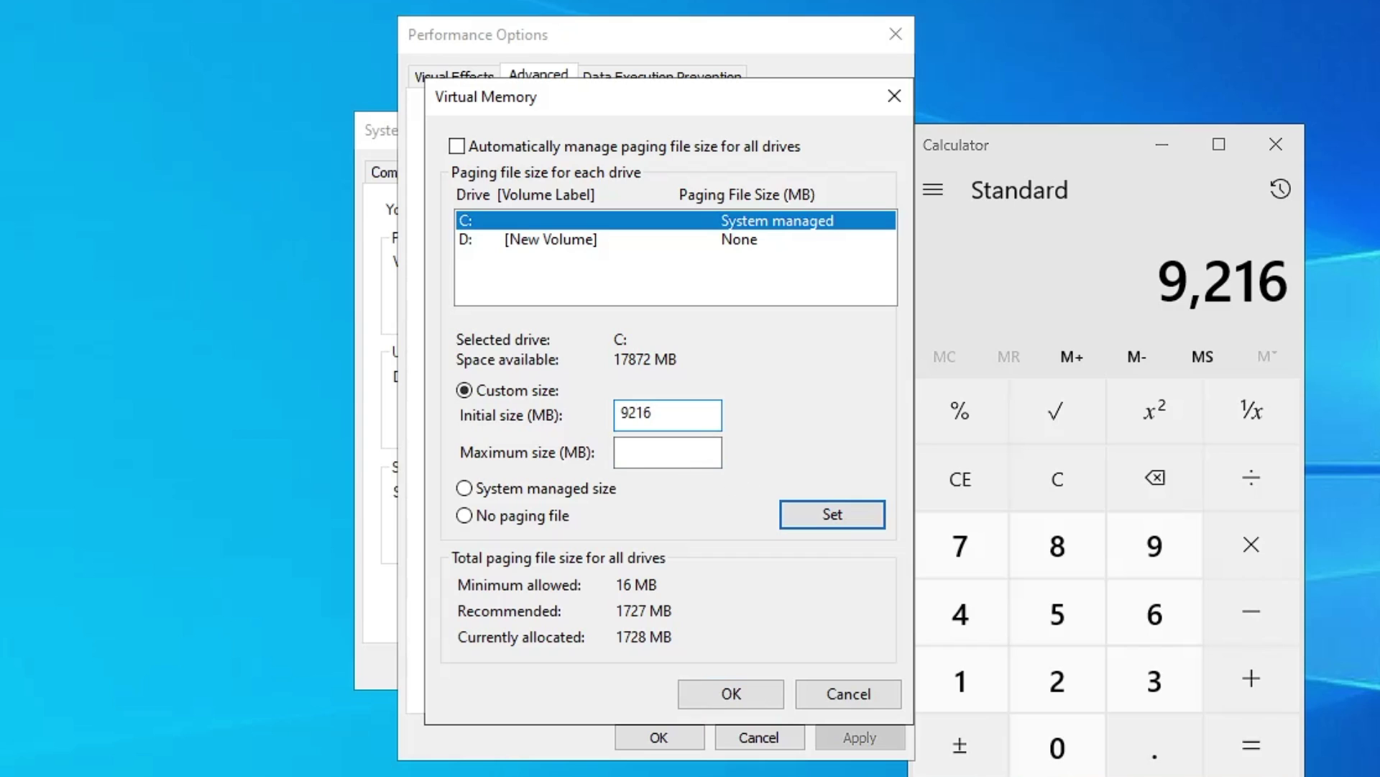
click(669, 453)
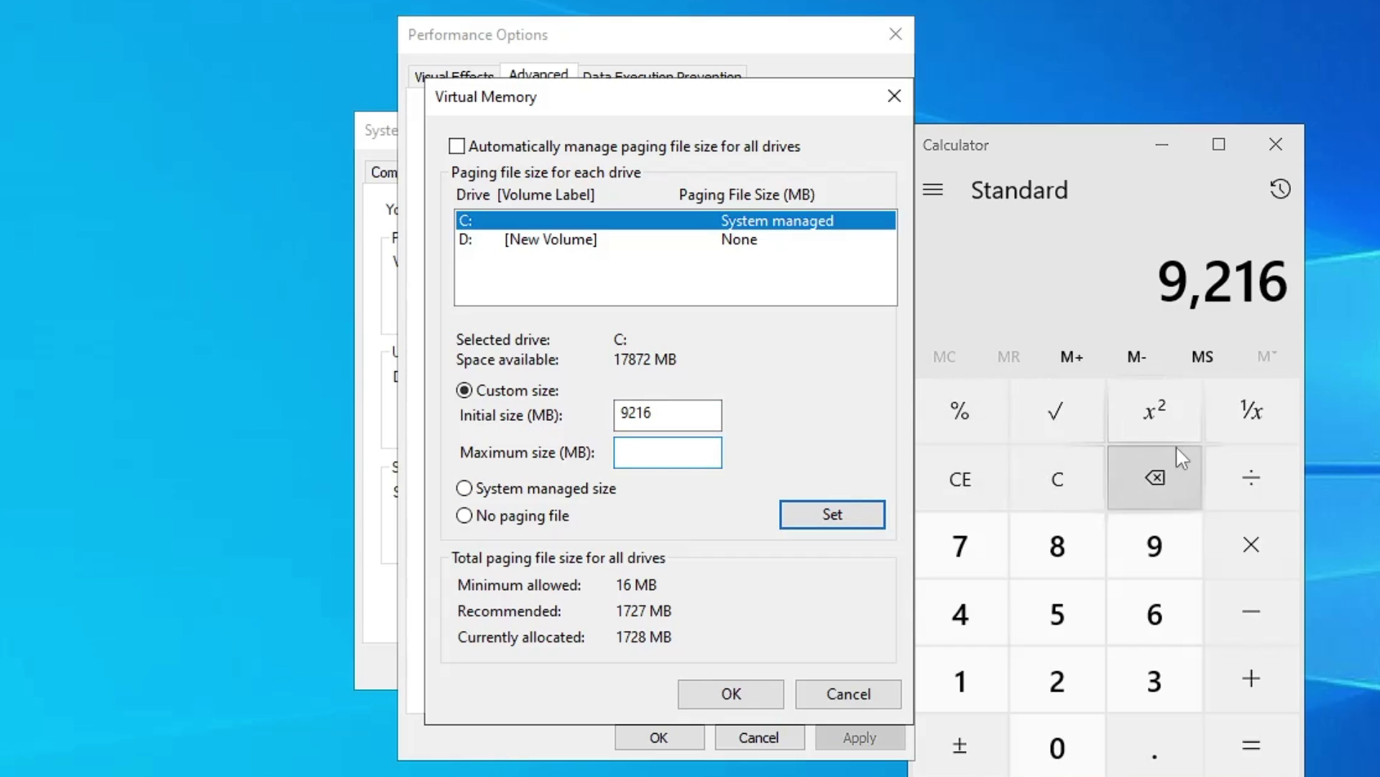
click(1051, 480)
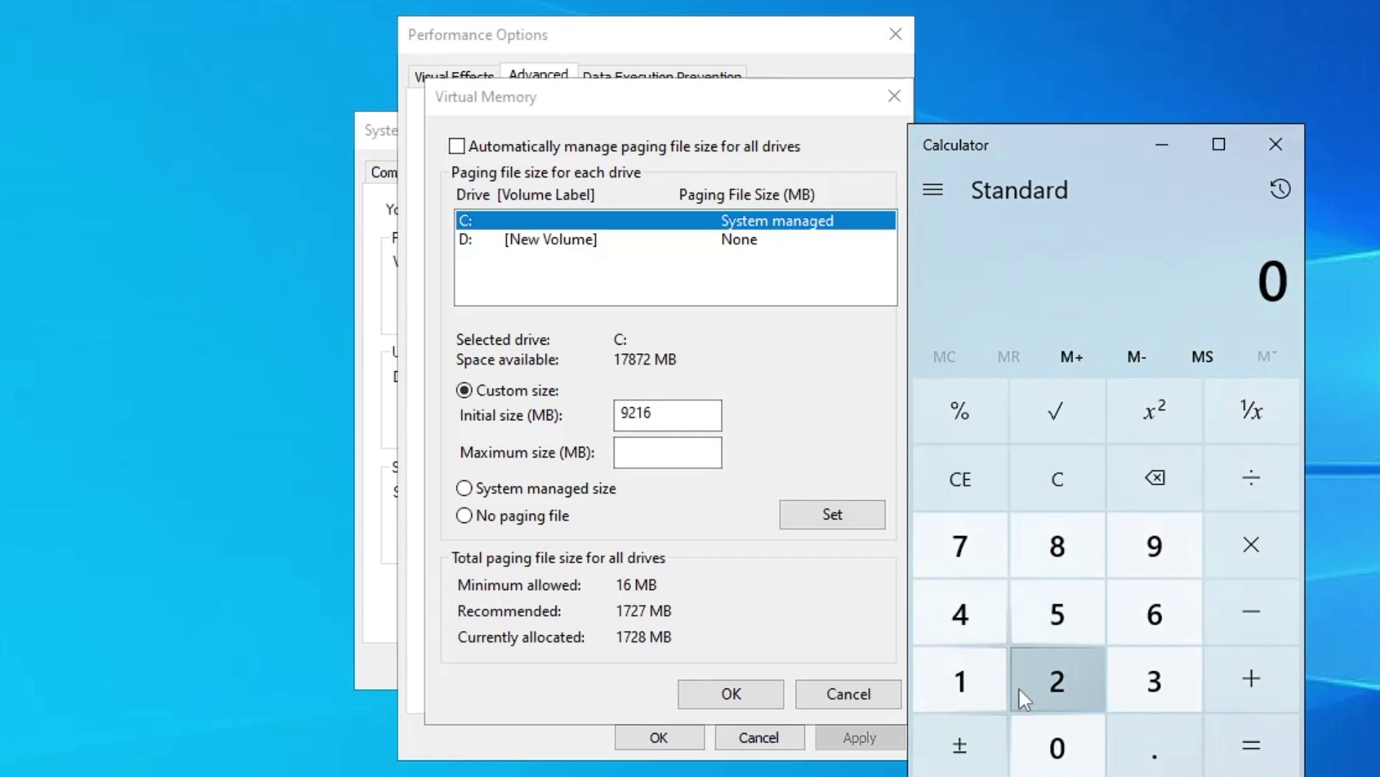
click(972, 689)
click(1057, 747)
click(1060, 688)
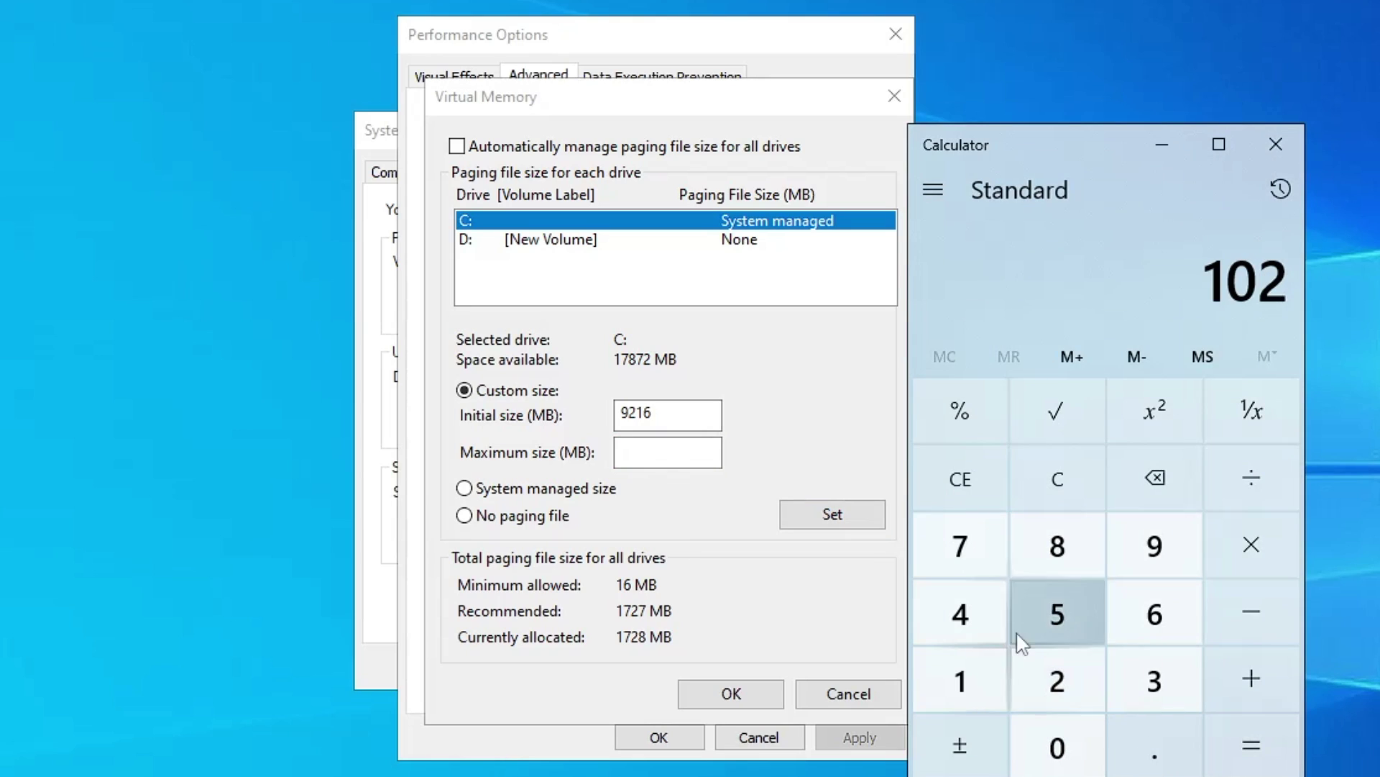
click(961, 613)
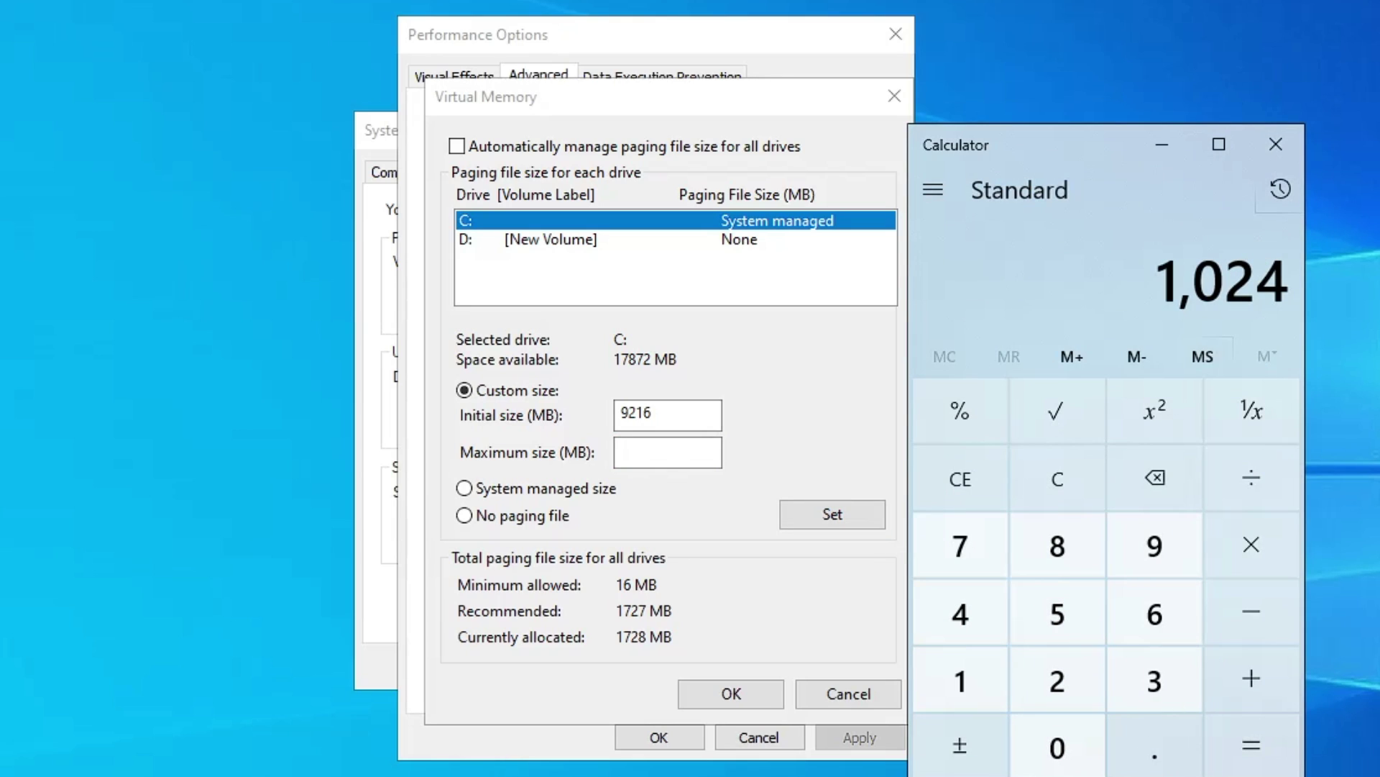
click(1266, 536)
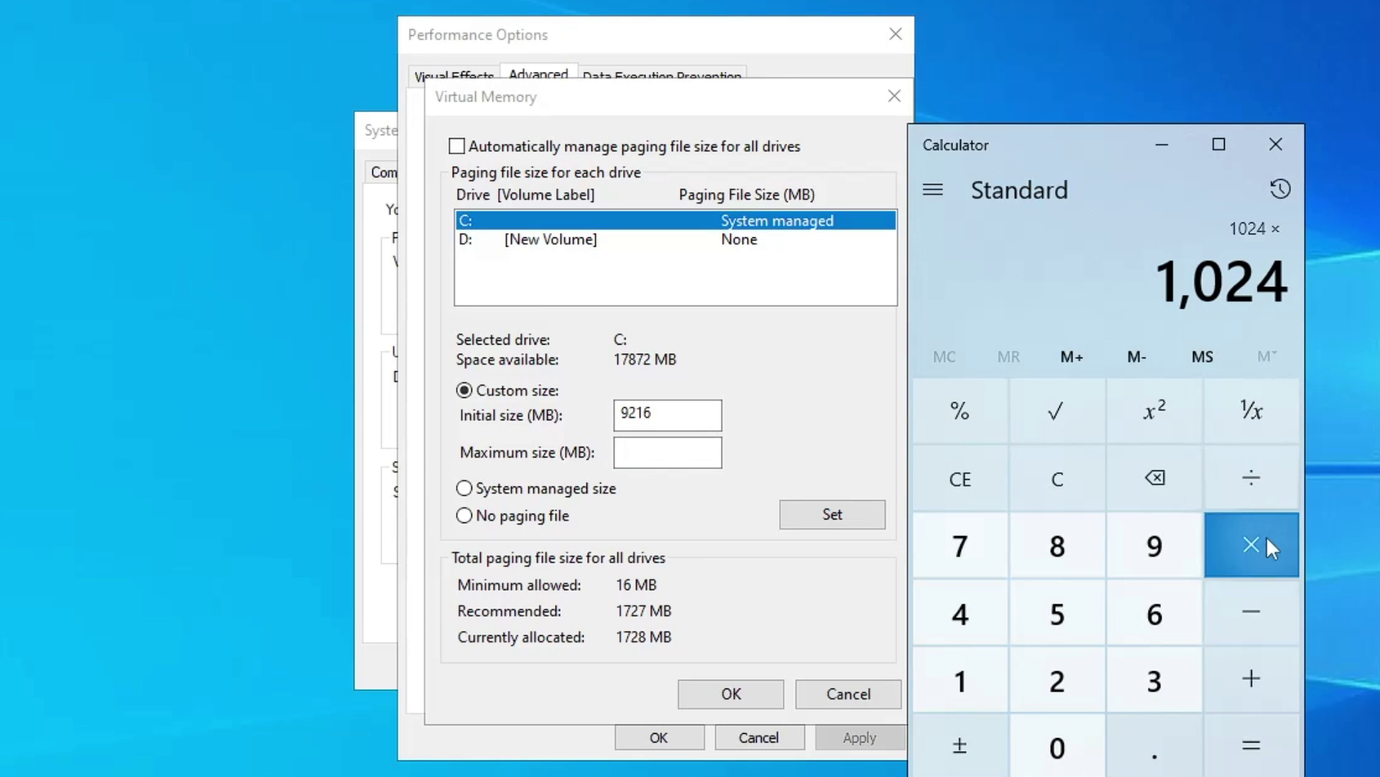
click(1154, 613)
key(Return)
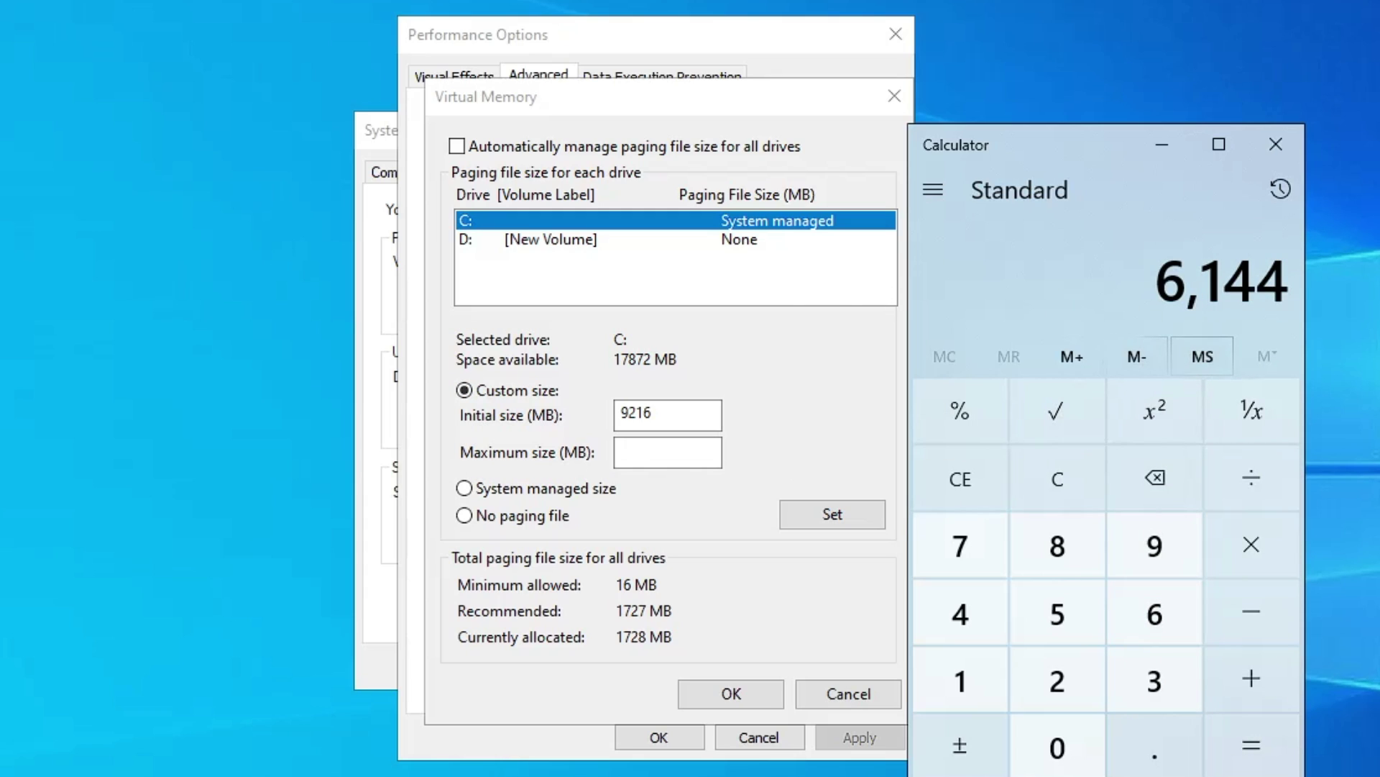
Multiply 6,144 by 3 and enter 18432 as the Maximum size.
click(1245, 568)
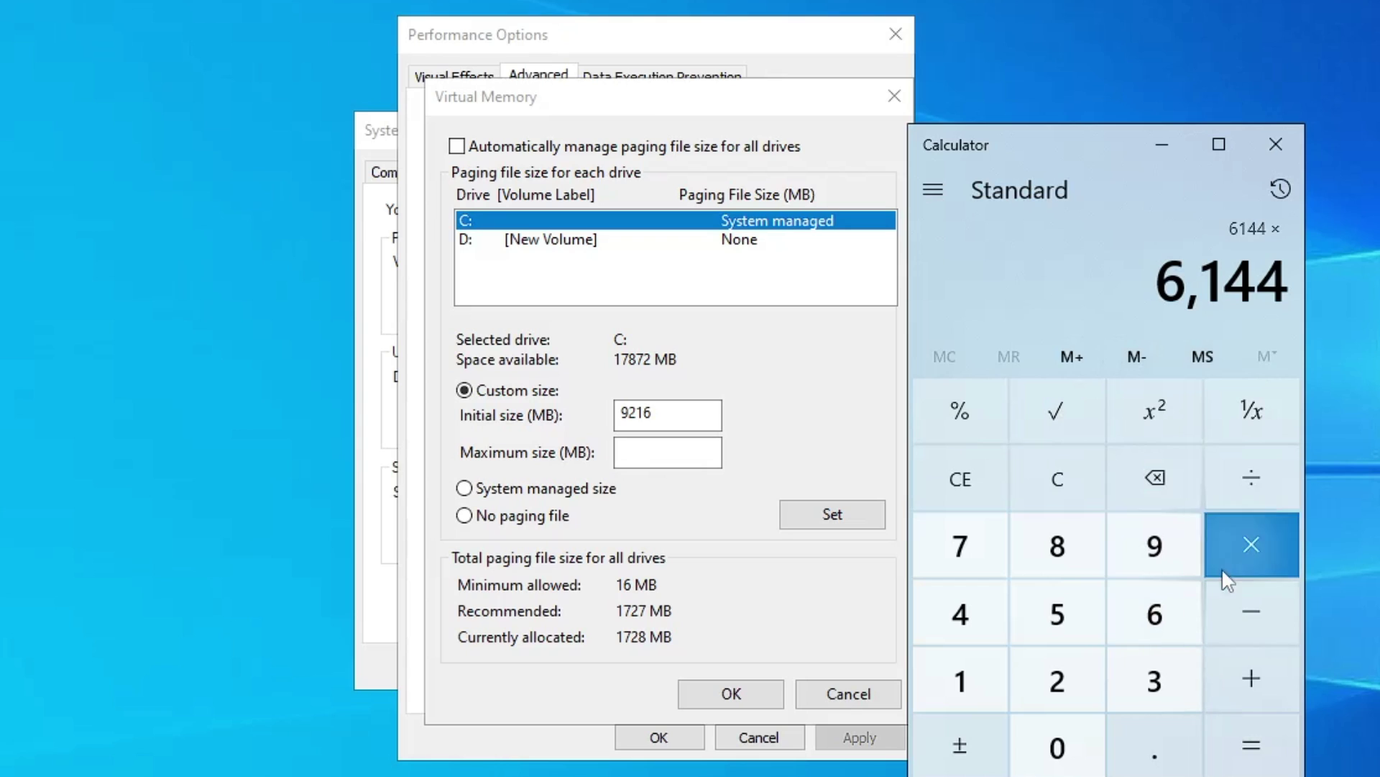
click(1149, 681)
click(1252, 745)
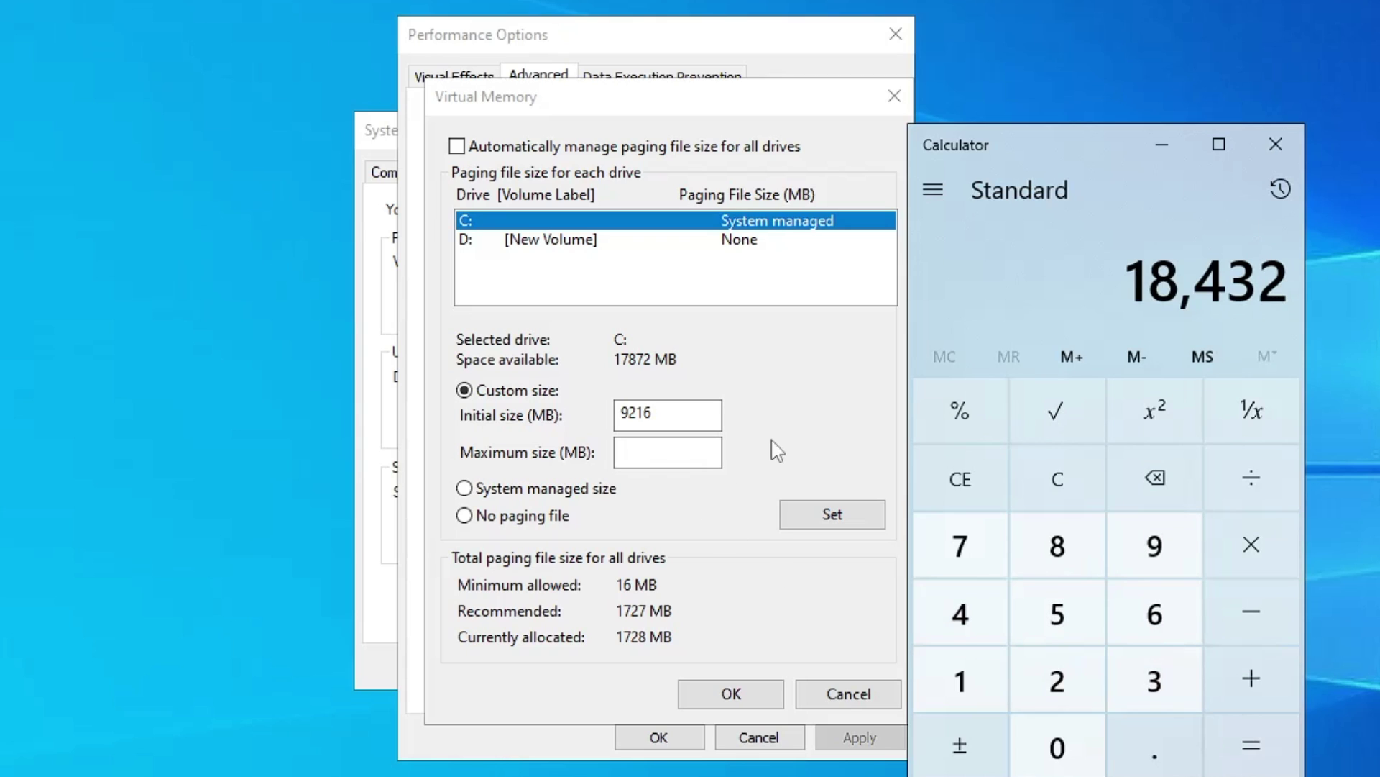
click(709, 453)
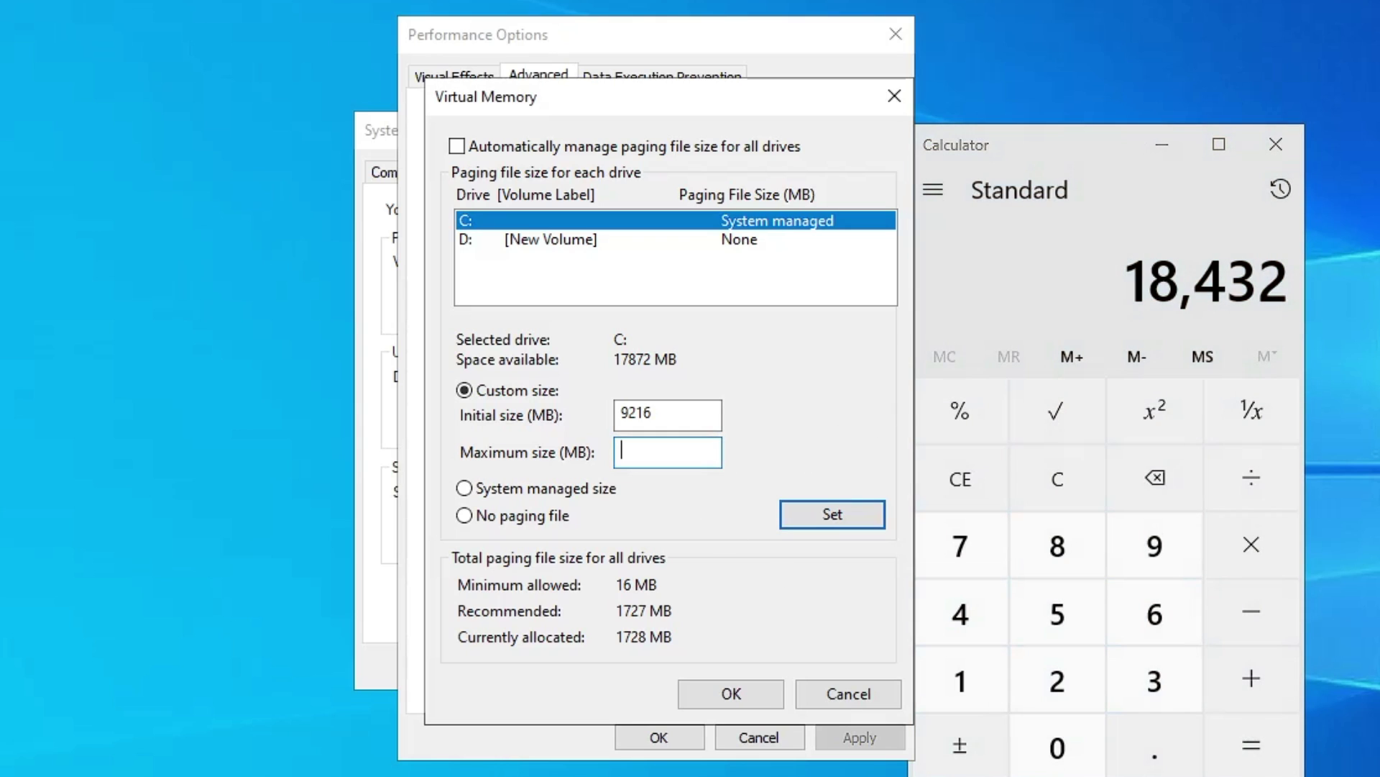
text(18432)
Set the 9216–18432 MB paging file for C:, accept the warning, and confirm all dialogs.
click(843, 527)
click(784, 487)
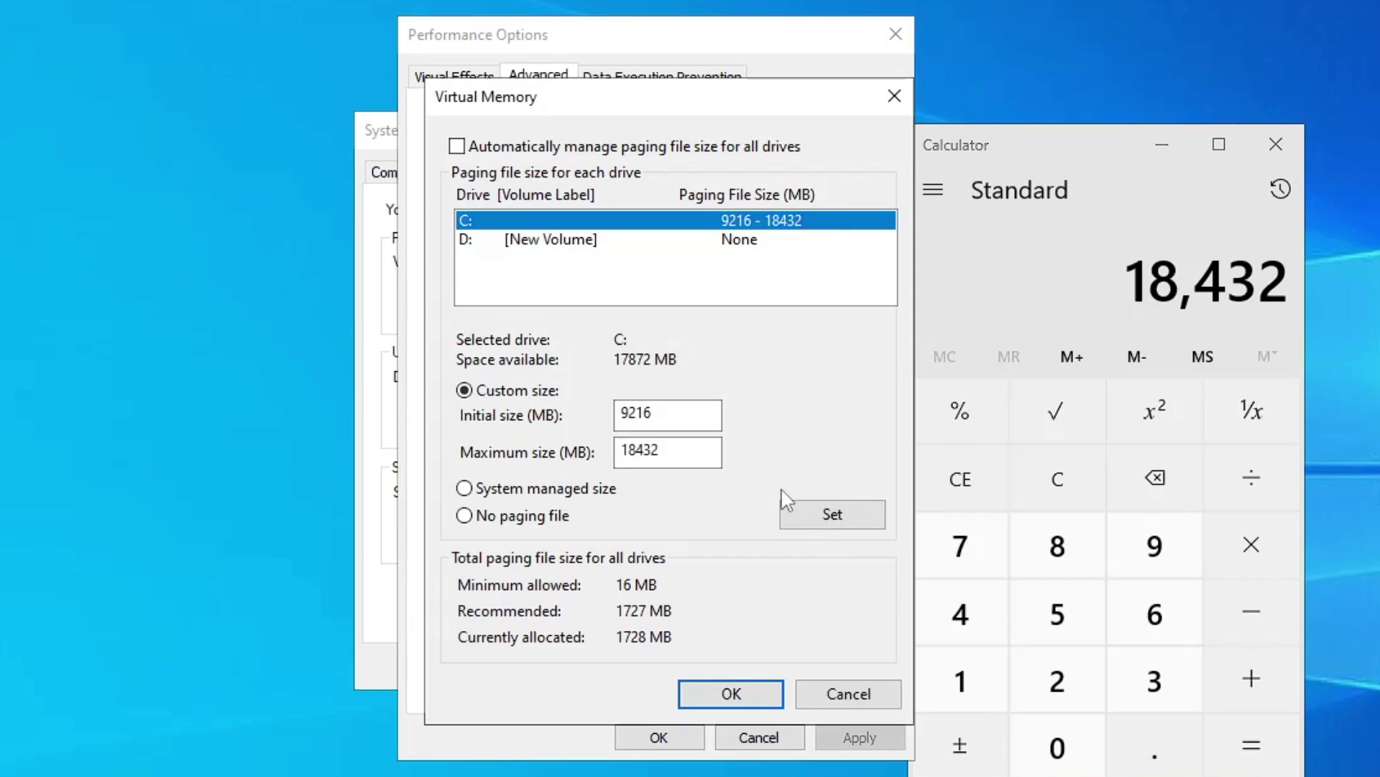
click(748, 695)
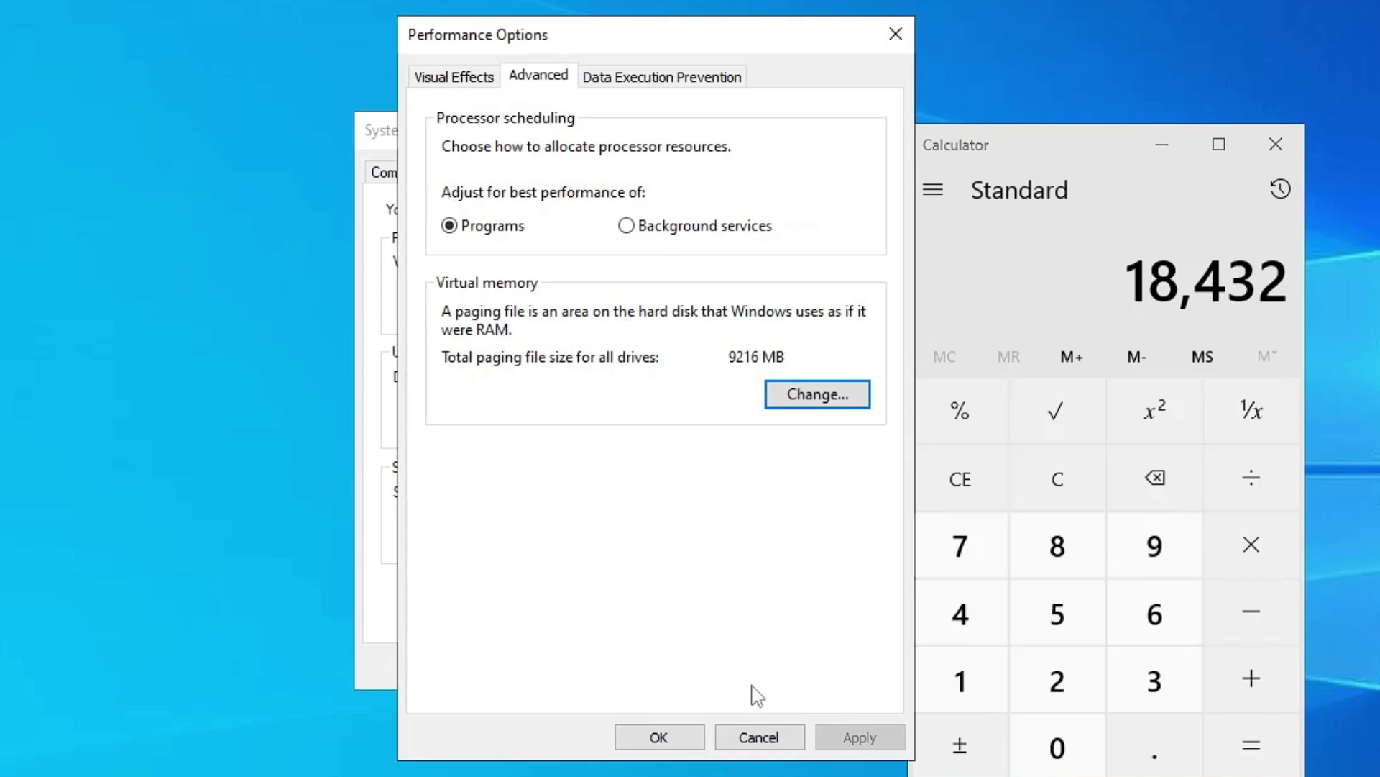
click(680, 737)
click(633, 668)
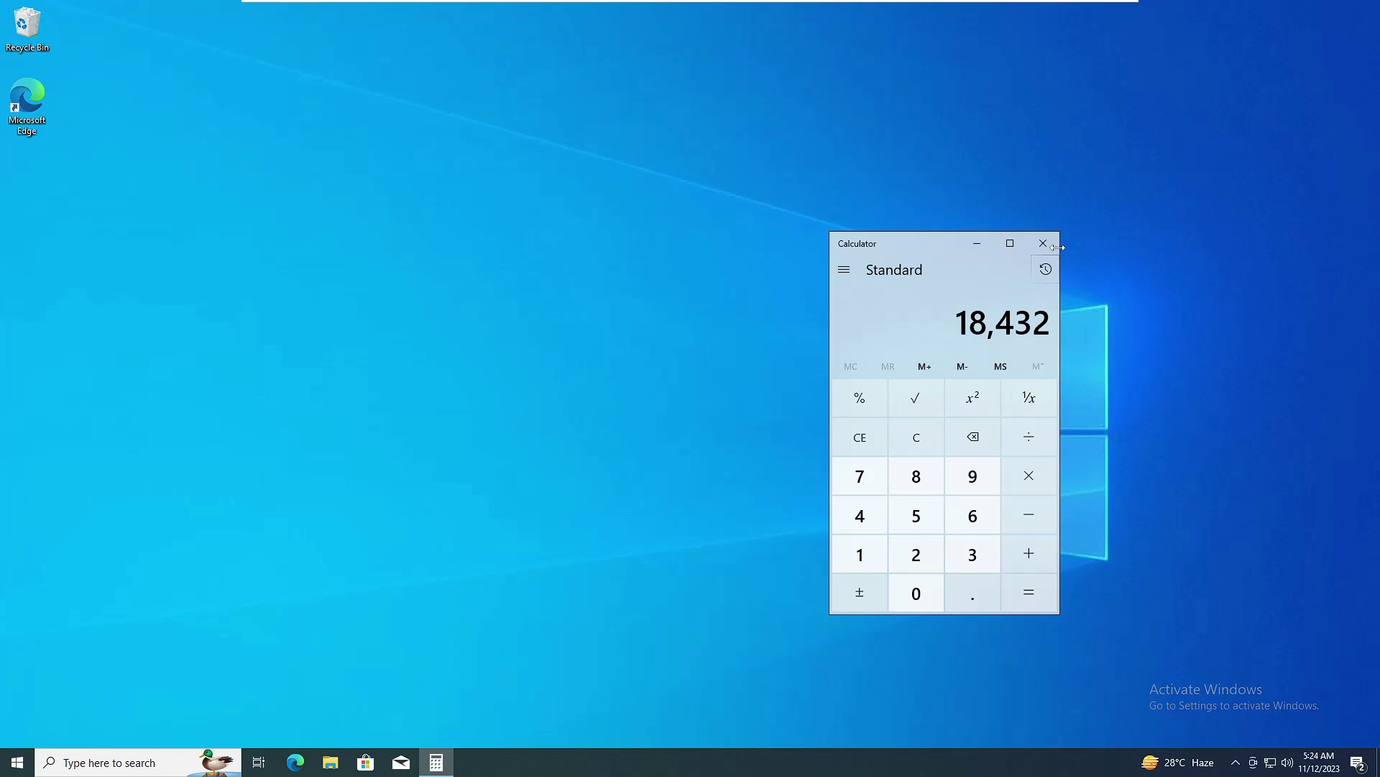
Close the Calculator window, leaving the empty desktop.
click(1275, 144)
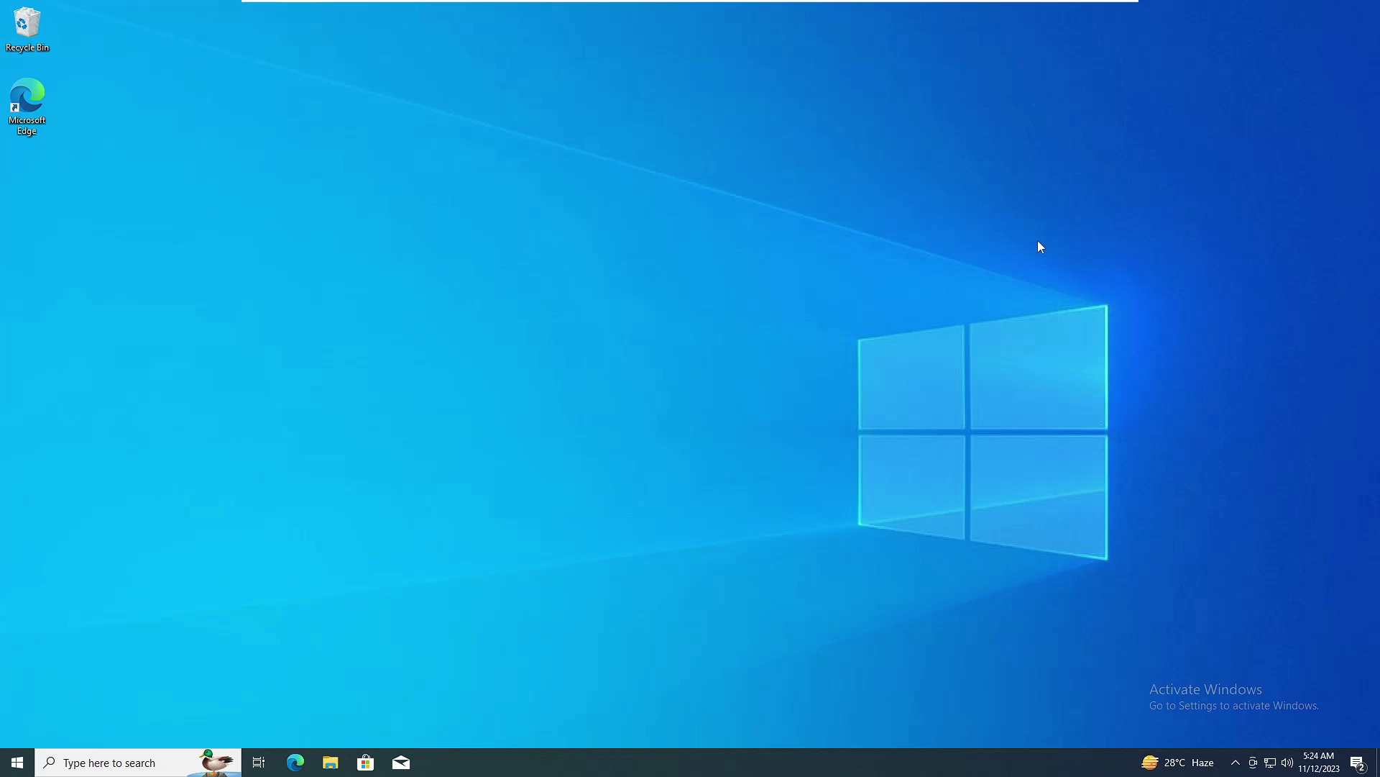